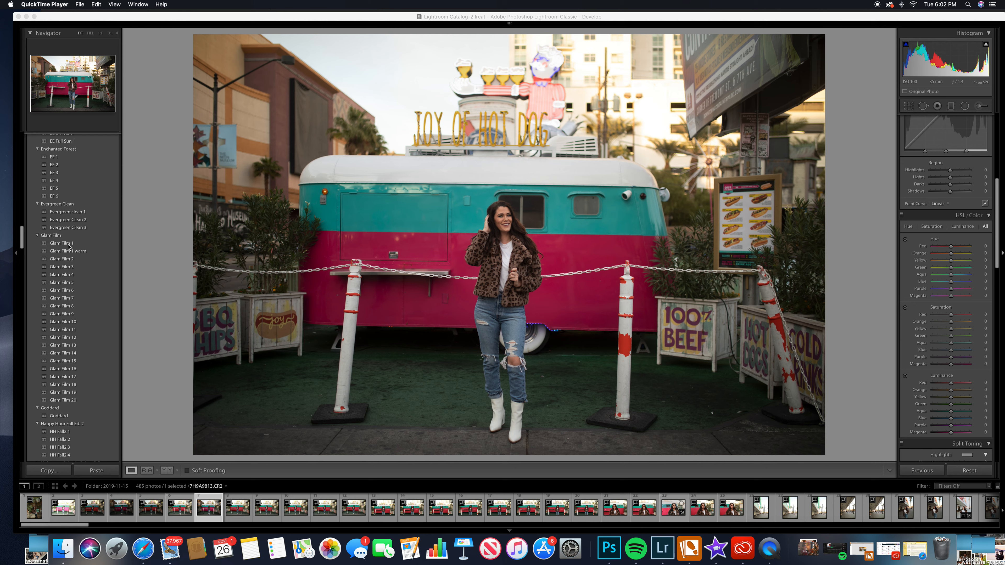
Apply the Glam Film 1 preset to the photo of the woman in front of the hot dog trailer.
left_click(61, 243)
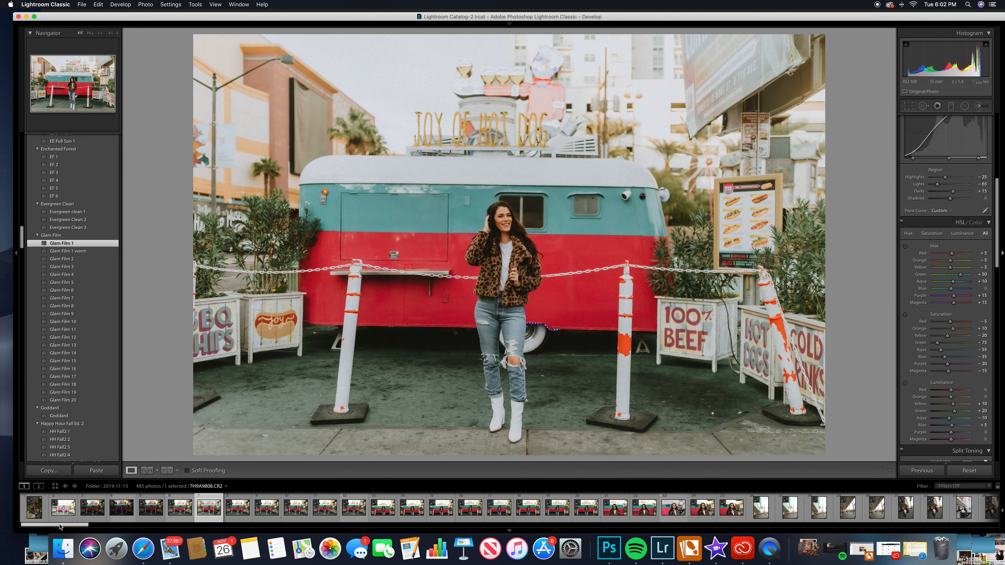
Apply the Glam Film 1 preset to the vertical portrait beside the theatre marquee and set its exposure to +0.95.
left_click_drag(60, 525, 89, 526)
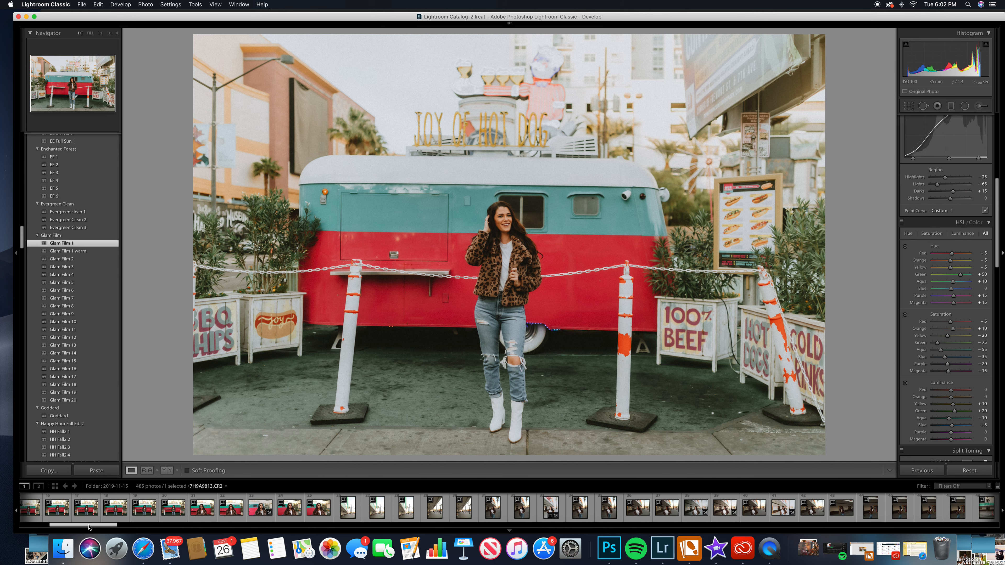
left_click(578, 515)
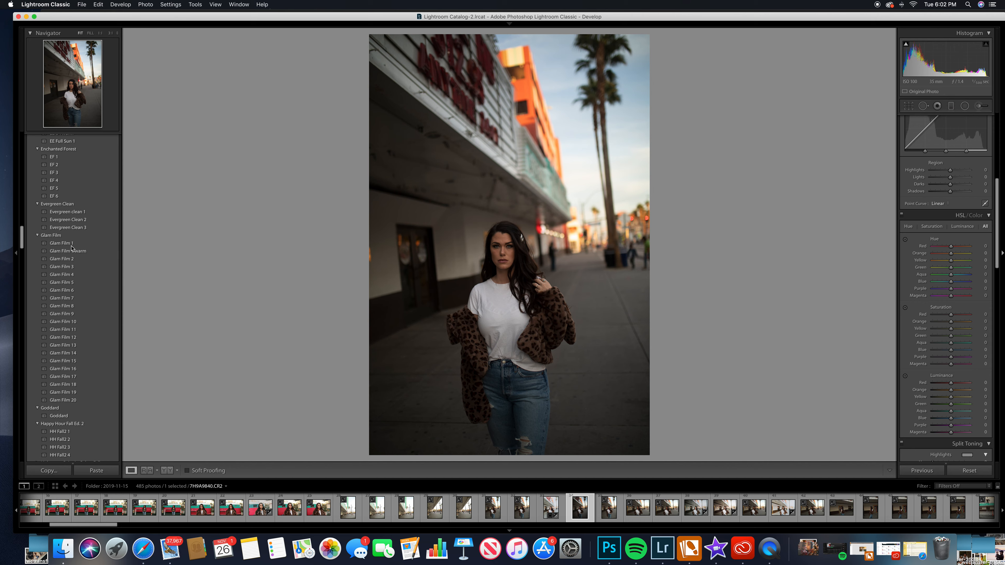
left_click(68, 246)
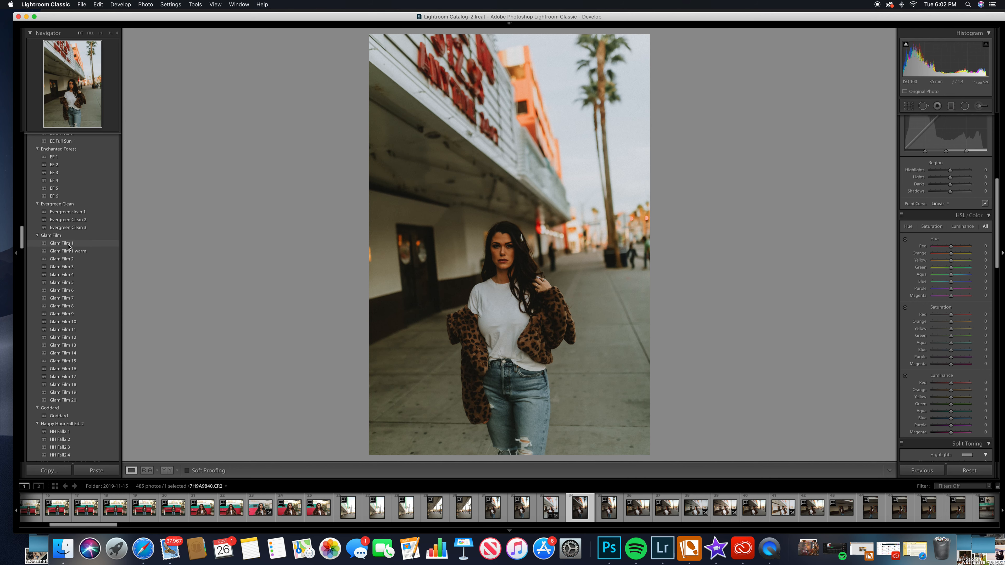
left_click(68, 246)
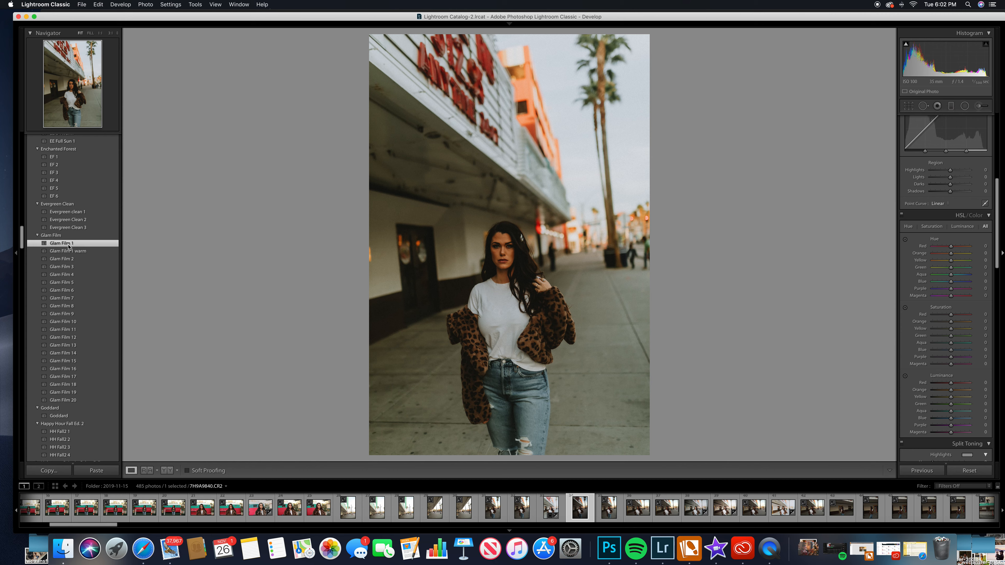
scroll(944, 239, "up", 10)
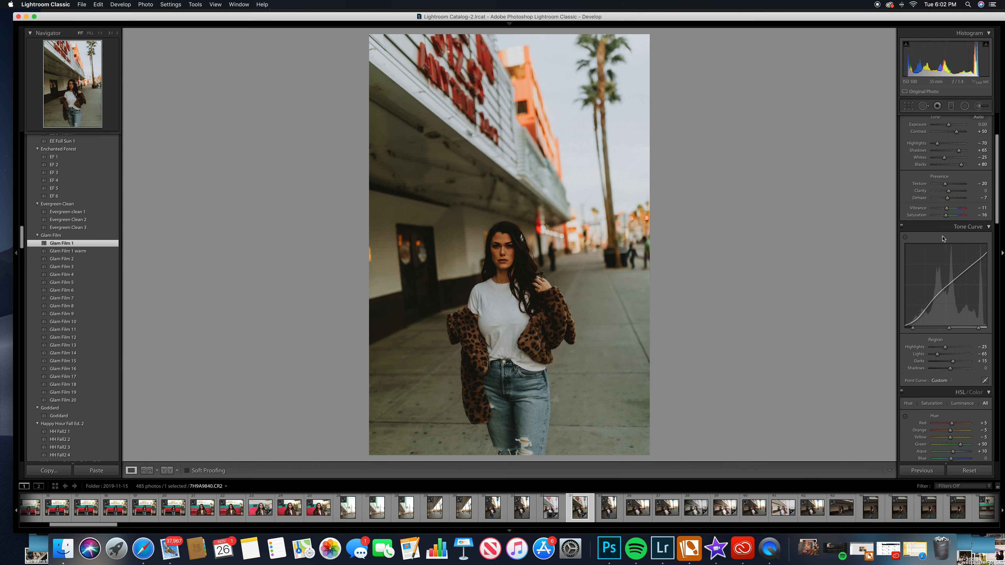
left_click_drag(949, 205, 952, 206)
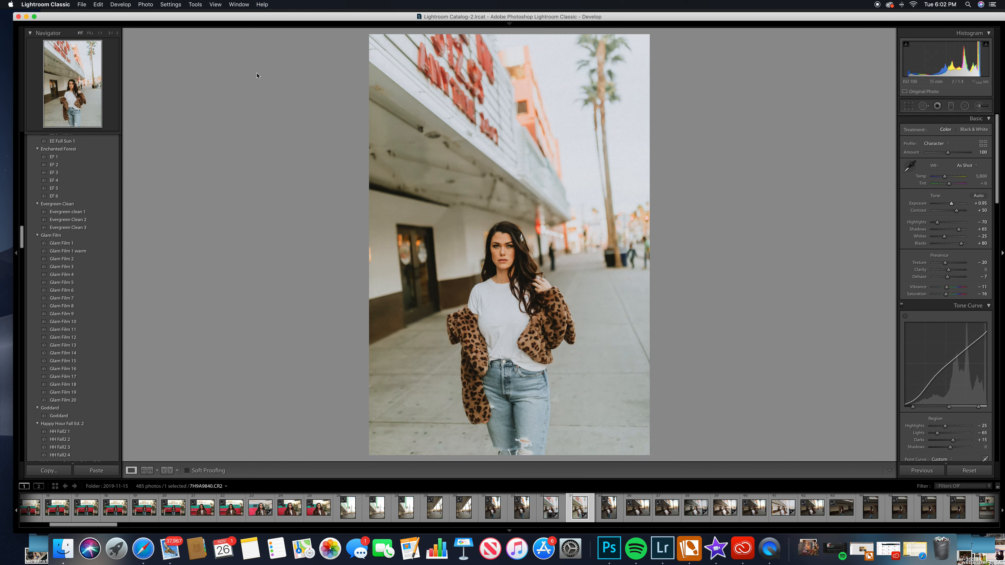
left_click(82, 5)
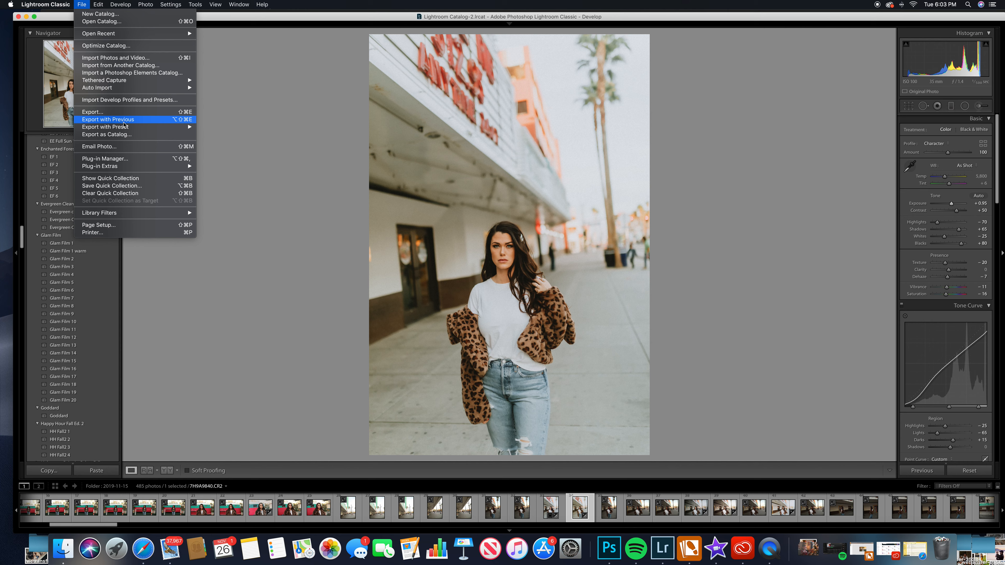
key("Down")
key("Down")
key("Down")
key("Down")
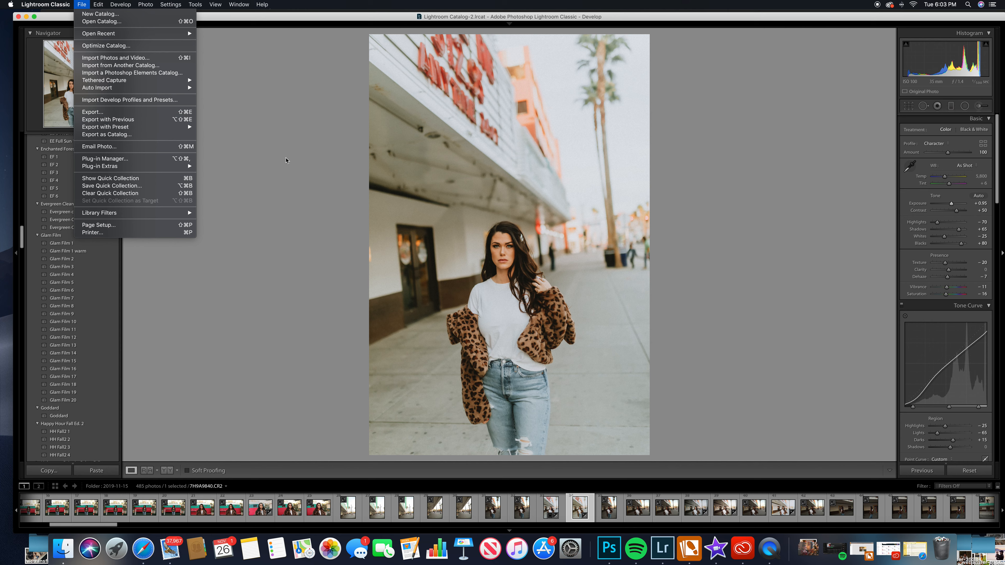
key("Escape")
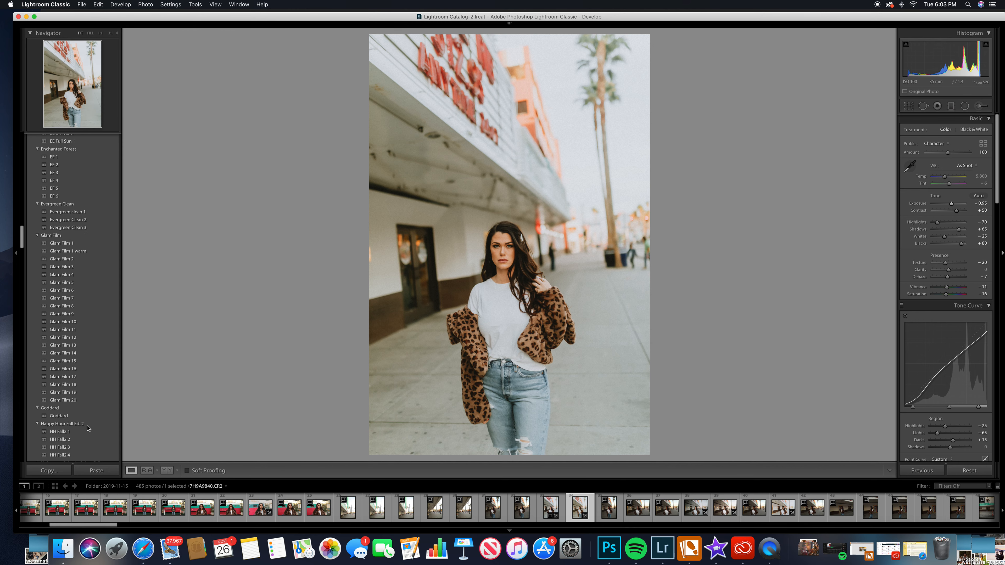
Copy the edited portrait's develop settings with Exposure included in the copied set.
left_click(56, 472)
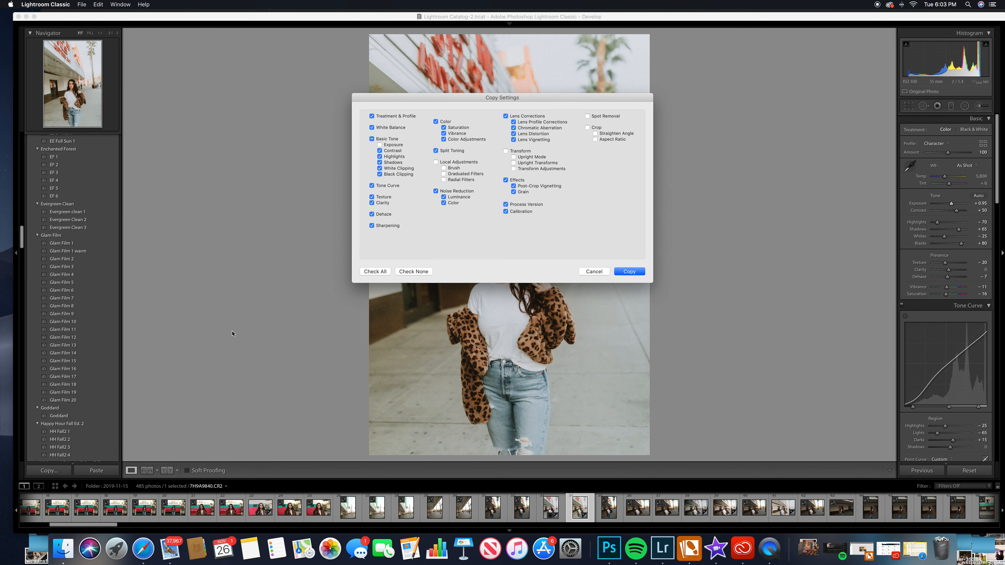
left_click(379, 145)
left_click(630, 270)
Paste the copied settings onto the horizontal sidewalk portrait 7H9A9842.CR2 and set its exposure to +1.15.
left_click(664, 509)
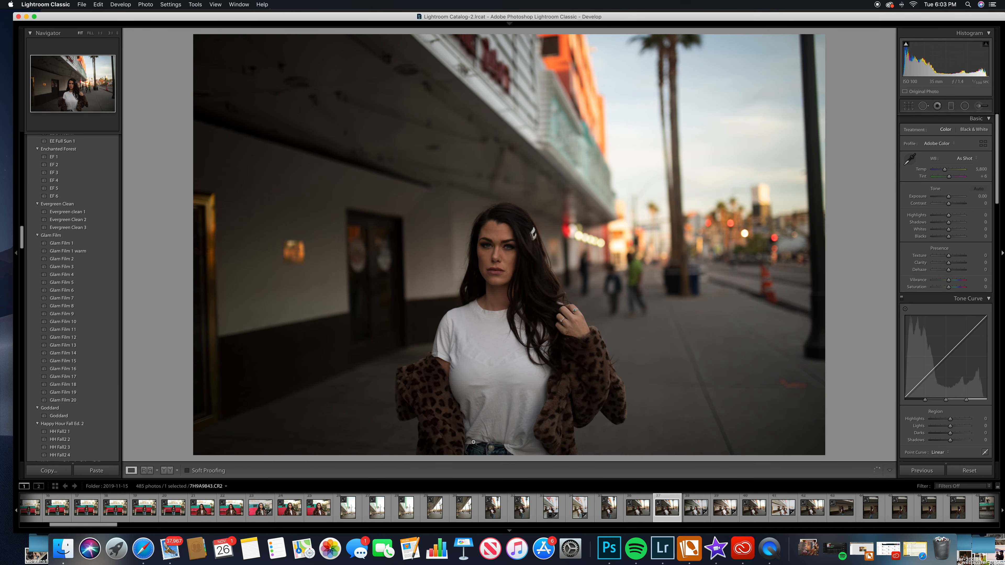
left_click(642, 512)
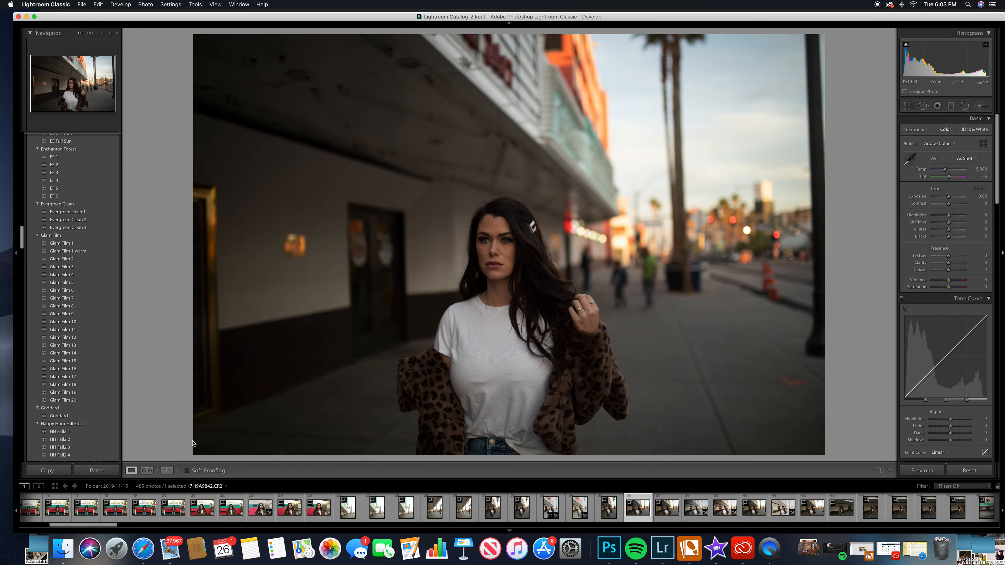
left_click(96, 471)
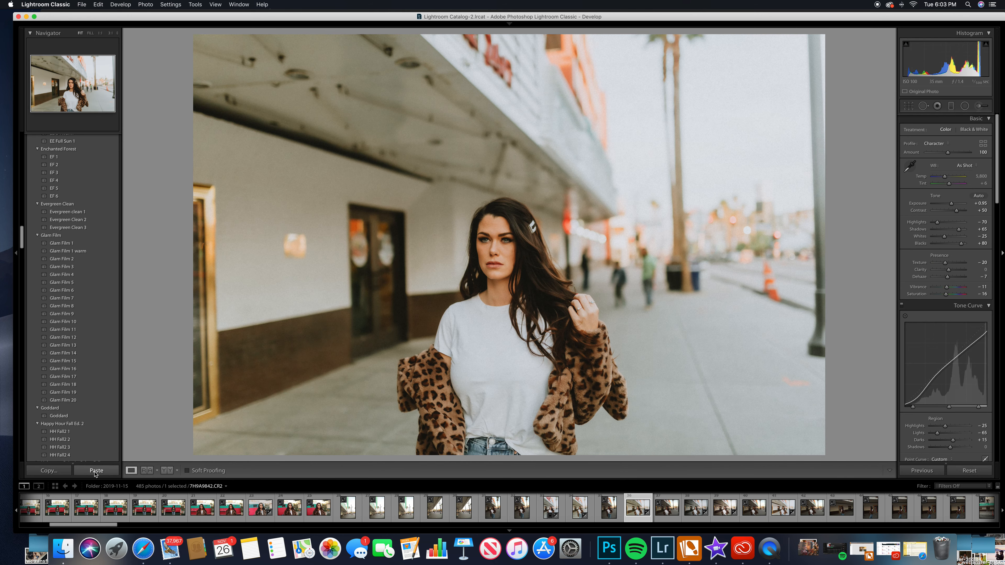
left_click_drag(951, 204, 953, 206)
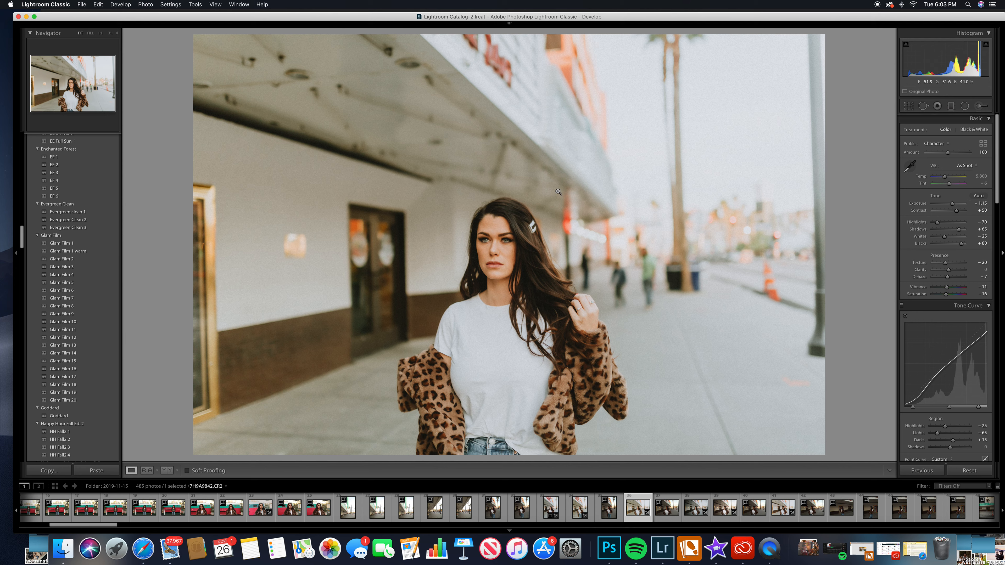
Remove the film grain from the sidewalk portrait by lowering the grain roughness, size and amount to their minimum.
scroll(939, 325, "down", 15)
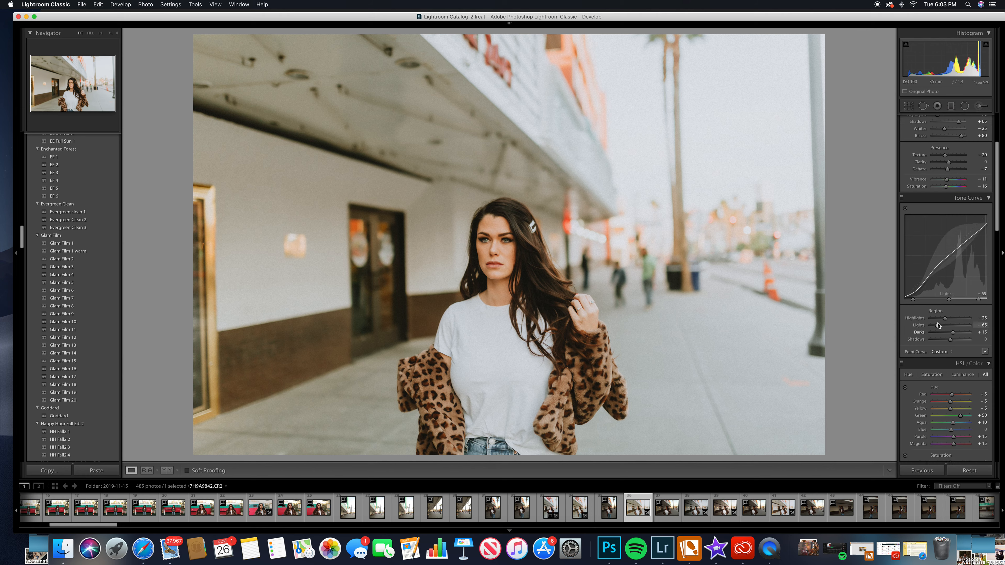
scroll(938, 325, "down", 15)
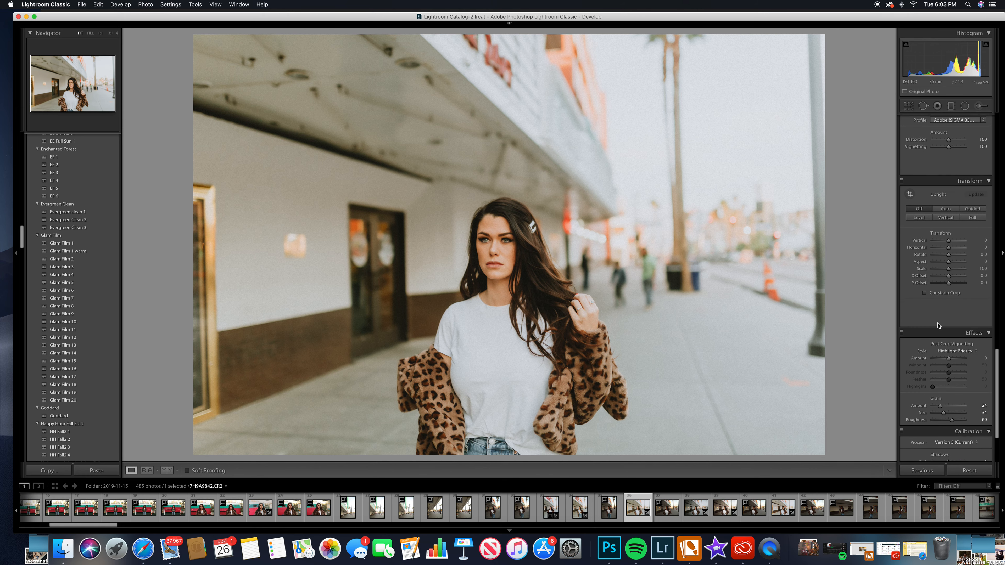
scroll(938, 326, "down", 3)
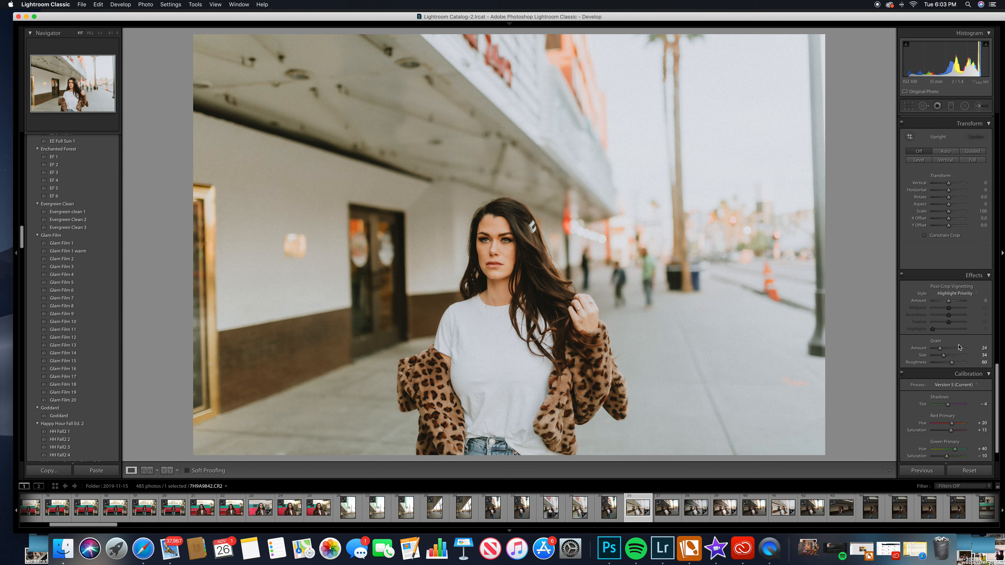
scroll(951, 339, "down", 1)
scroll(952, 339, "down", 3)
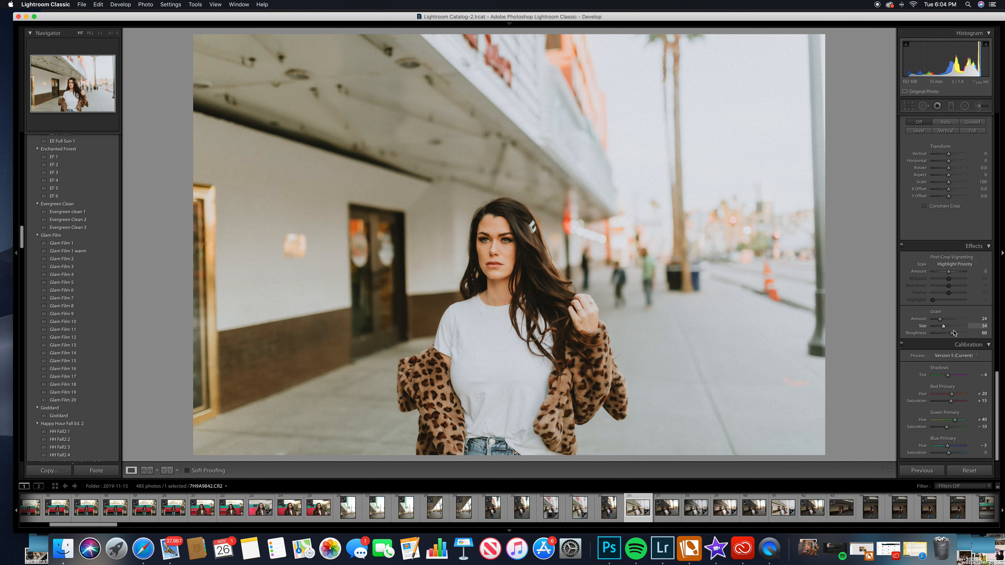
left_click_drag(953, 335, 935, 321)
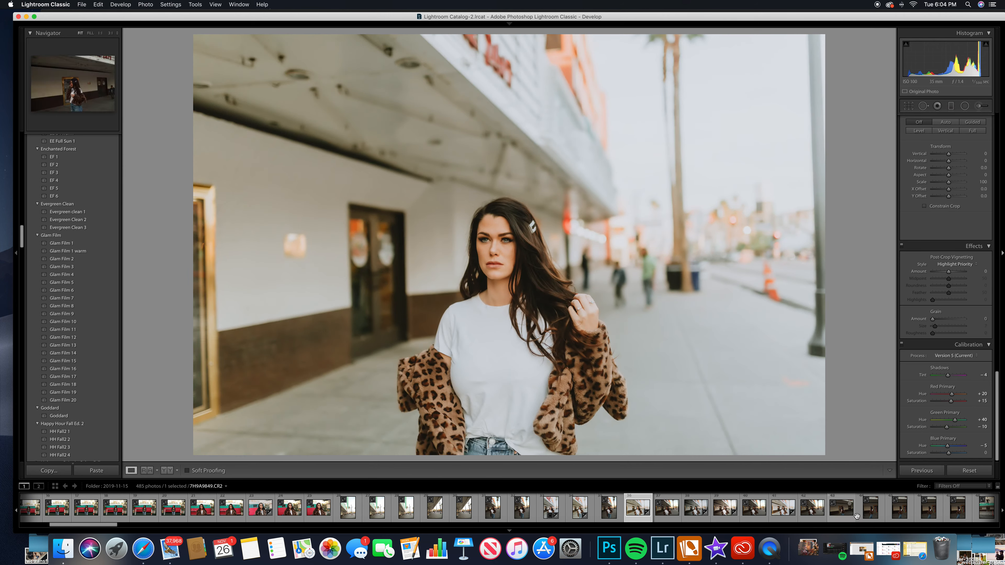
Apply the Glam Film 5 preset to the dark vertical side-profile photo 7H9A9852.CR2.
left_click(900, 509)
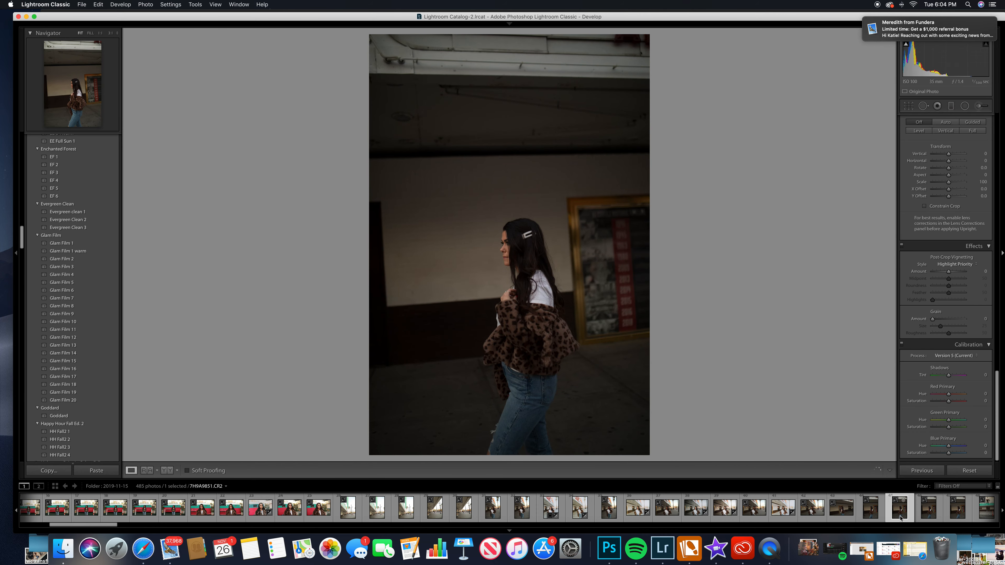
left_click(927, 513)
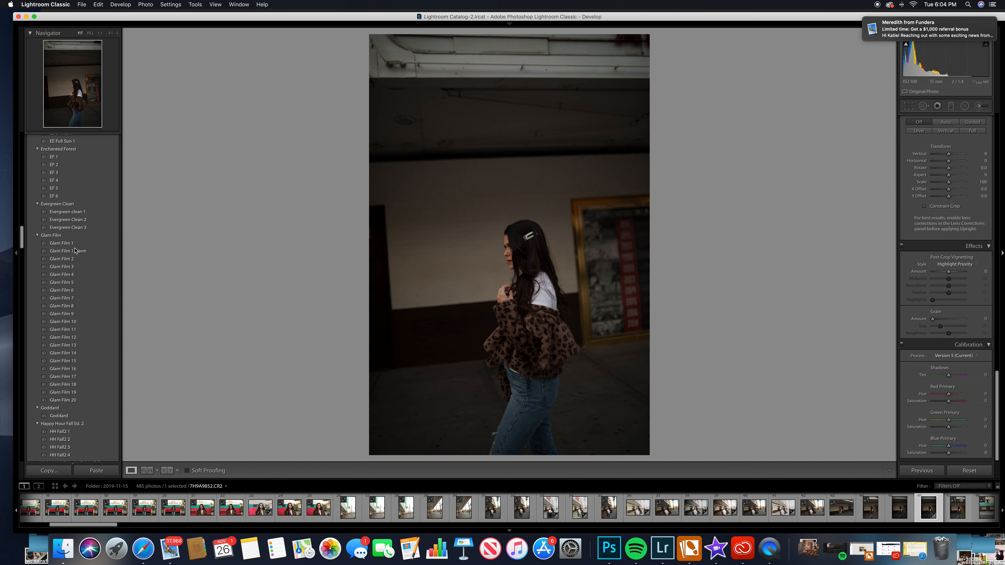
left_click(68, 284)
left_click(68, 285)
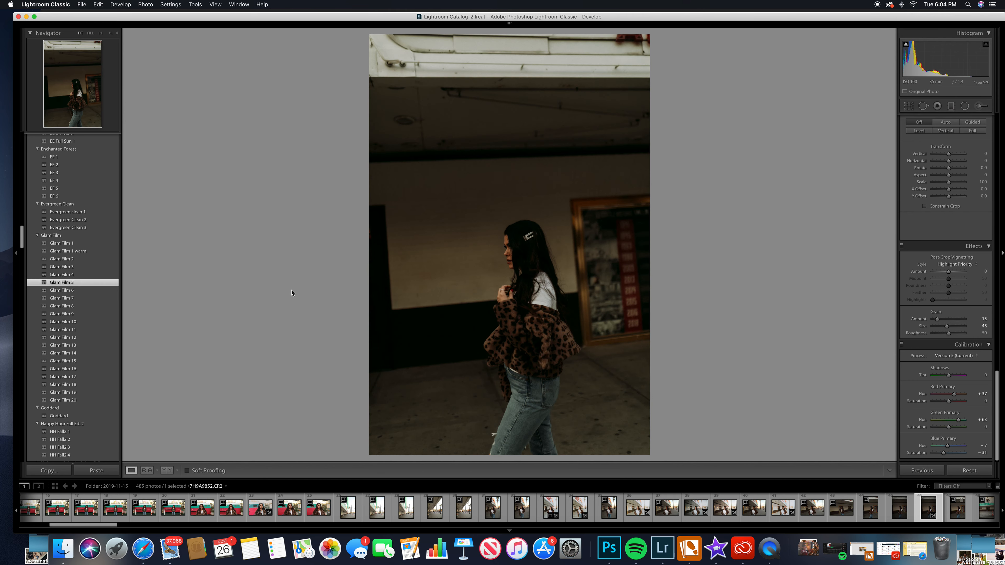
Set the exposure of the side-profile photo to +1.65.
scroll(923, 242, "up", 15)
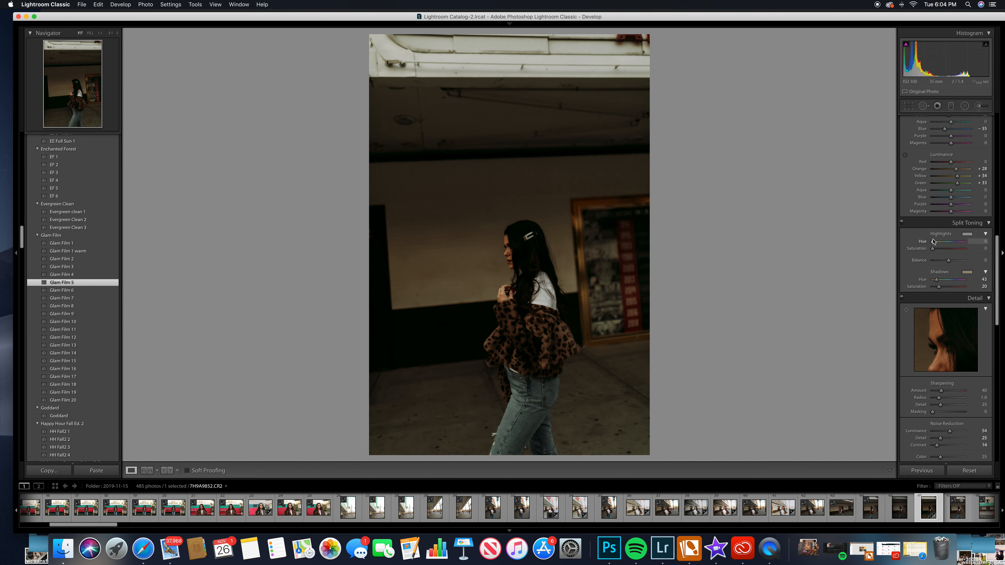
scroll(934, 238, "up", 10)
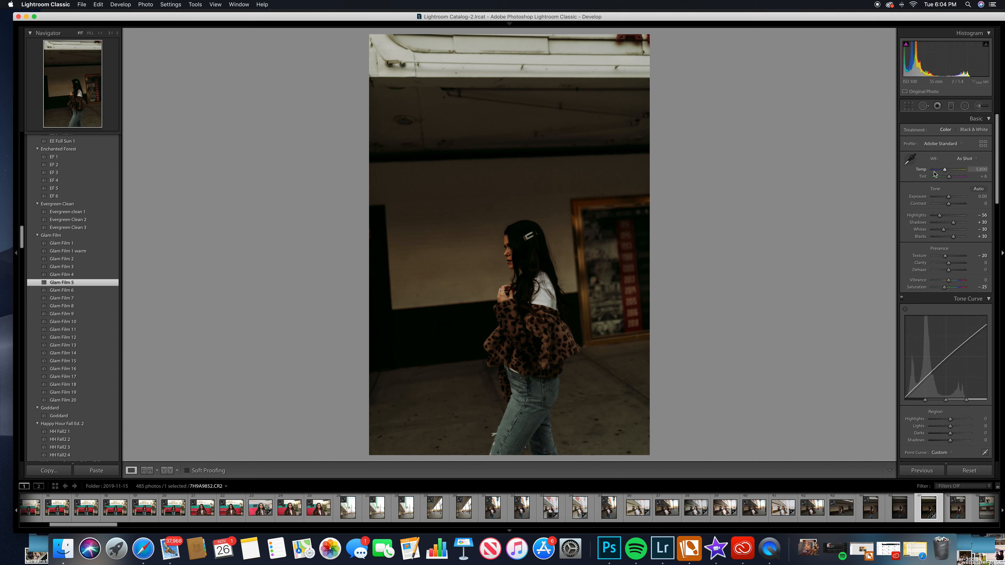
left_click_drag(953, 200, 955, 200)
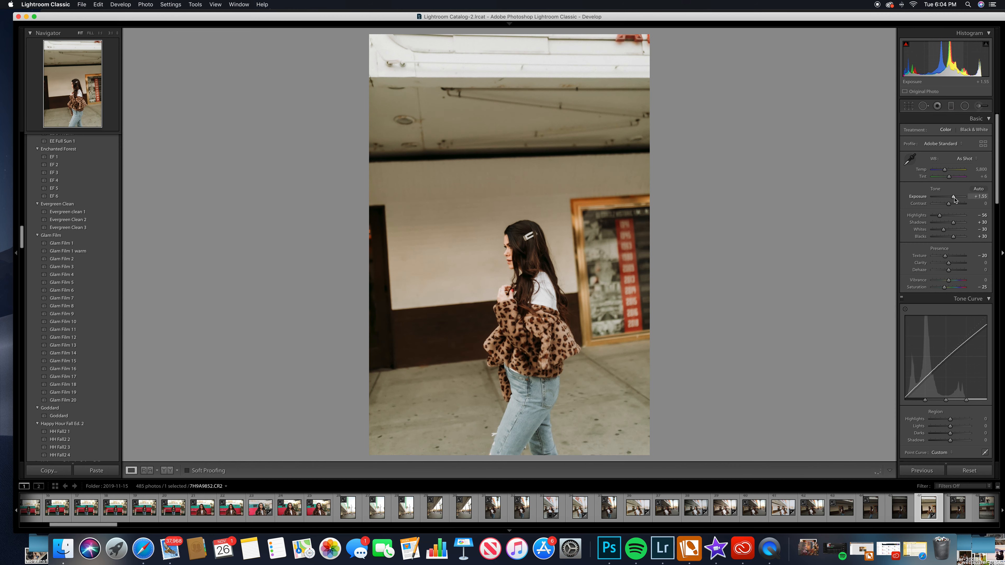
left_click_drag(955, 199, 955, 199)
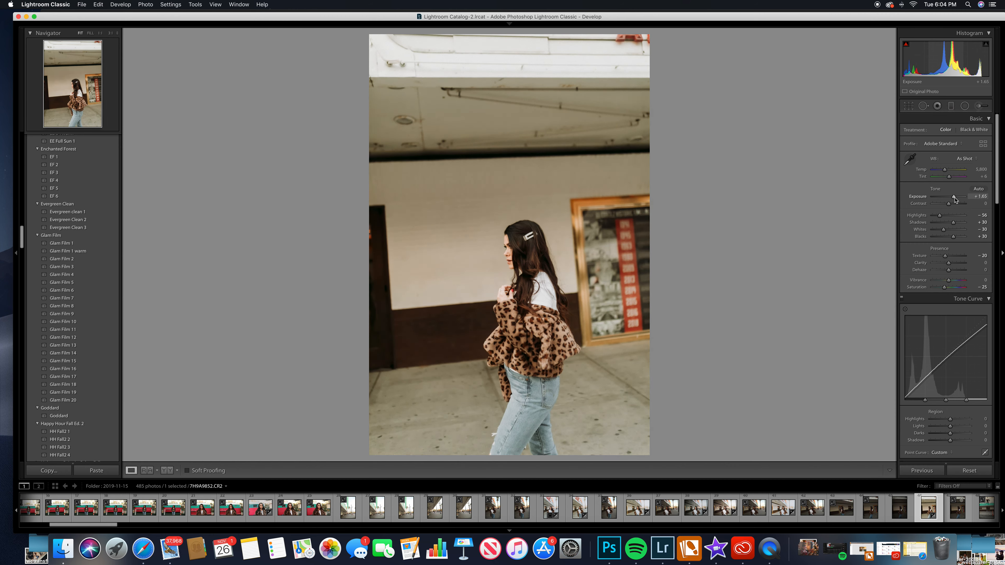
Apply the Glam Film 10 preset to the horizontal El Cortez Hotel photo and set its exposure to +1.40.
left_click(989, 513)
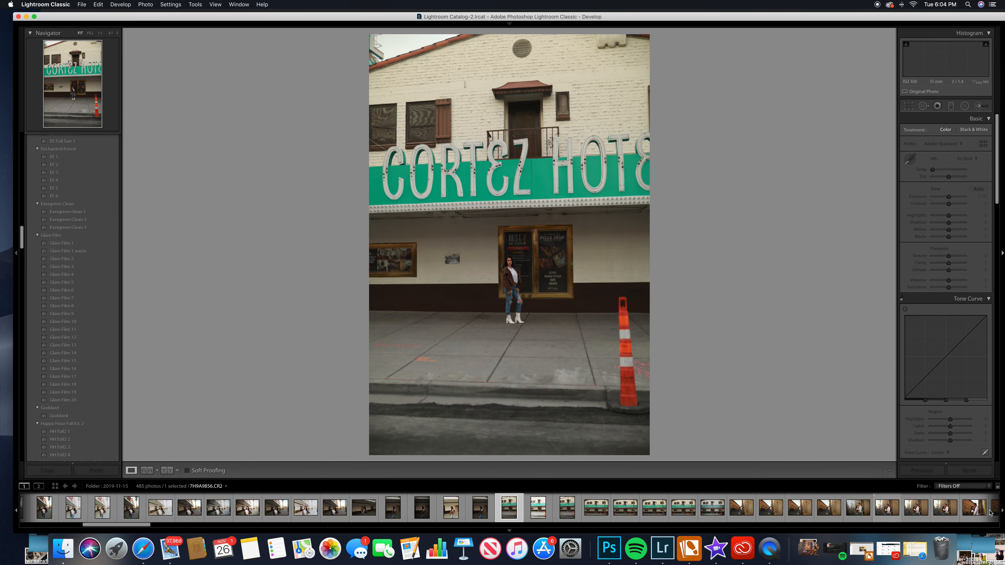
left_click(629, 514)
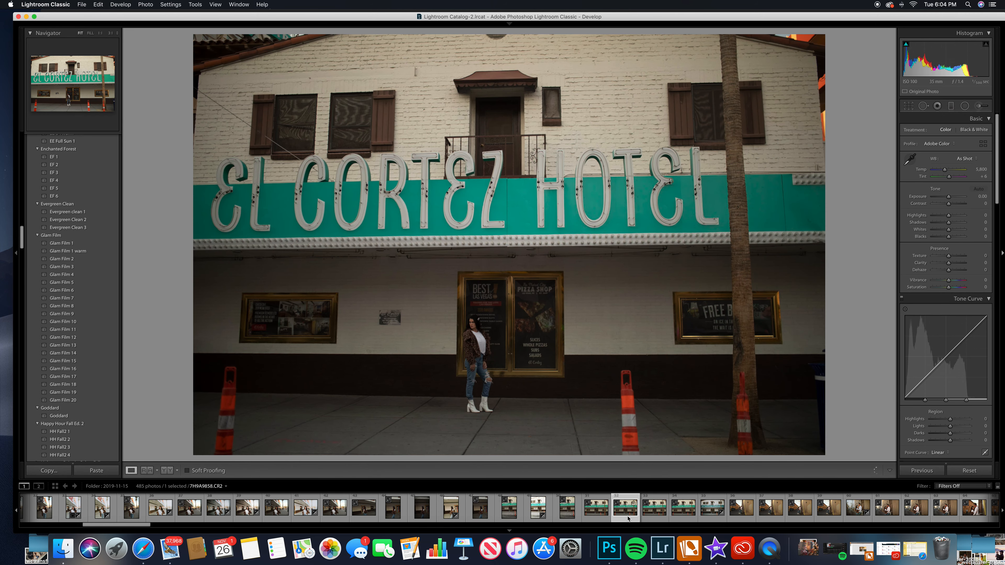
mouse_move(66, 324)
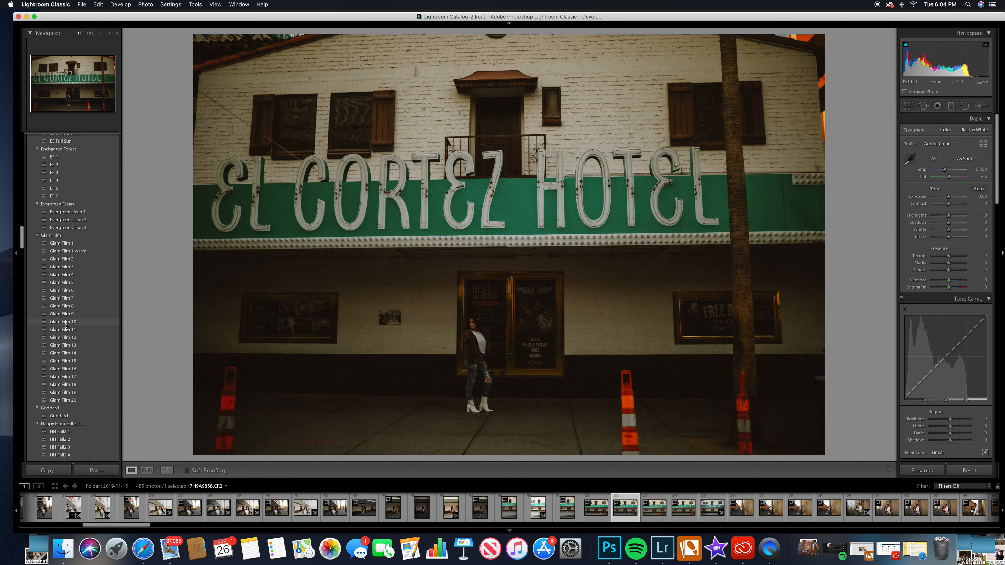
left_click(65, 323)
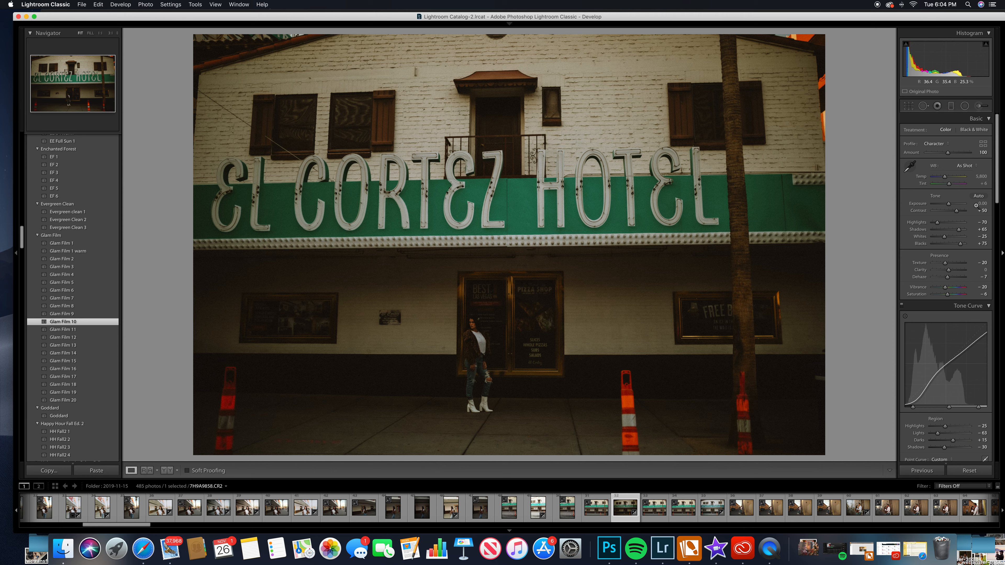
left_click_drag(949, 203, 953, 206)
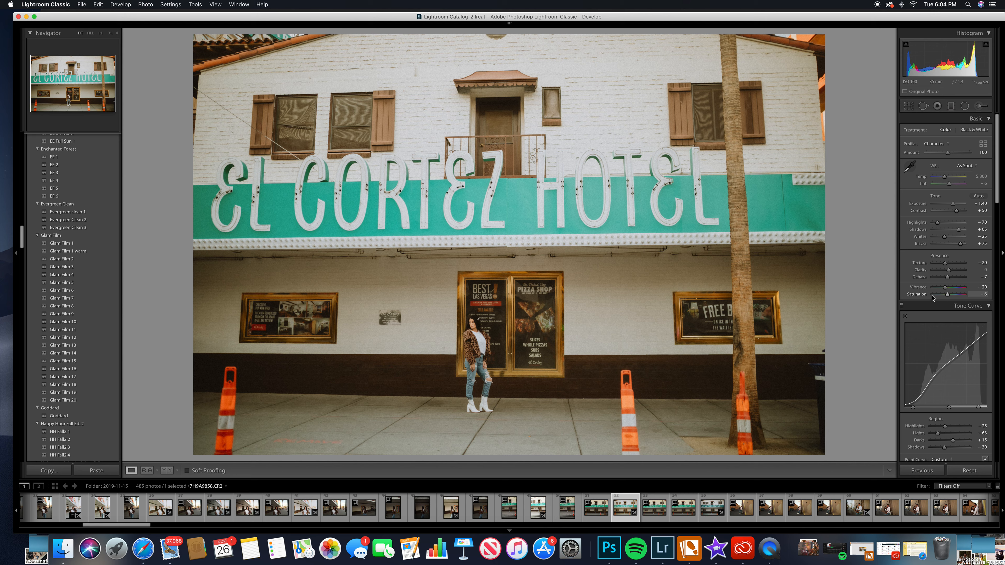
Enable lens profile corrections for the El Cortez Hotel photo.
scroll(944, 301, "down", 4)
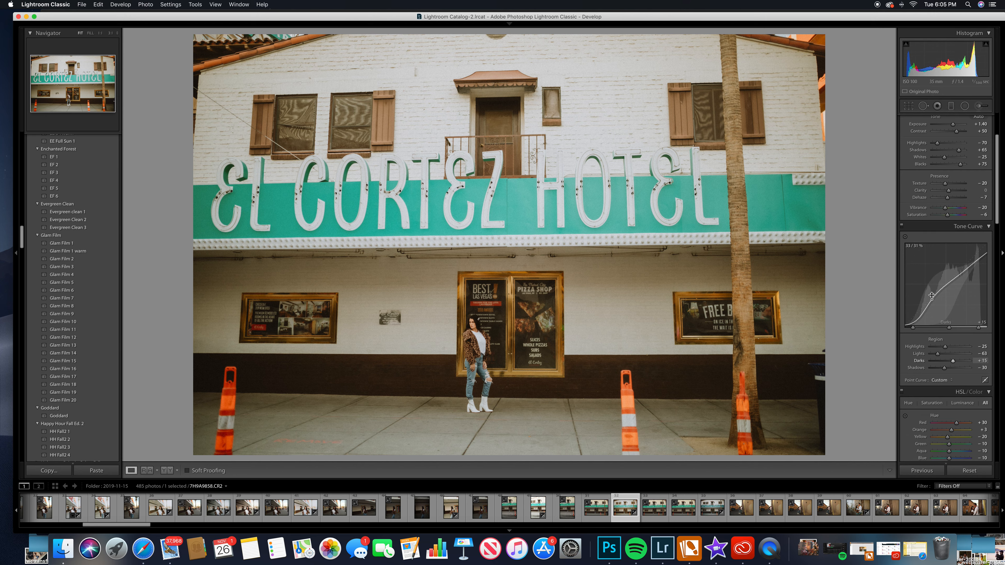
scroll(933, 293, "down", 10)
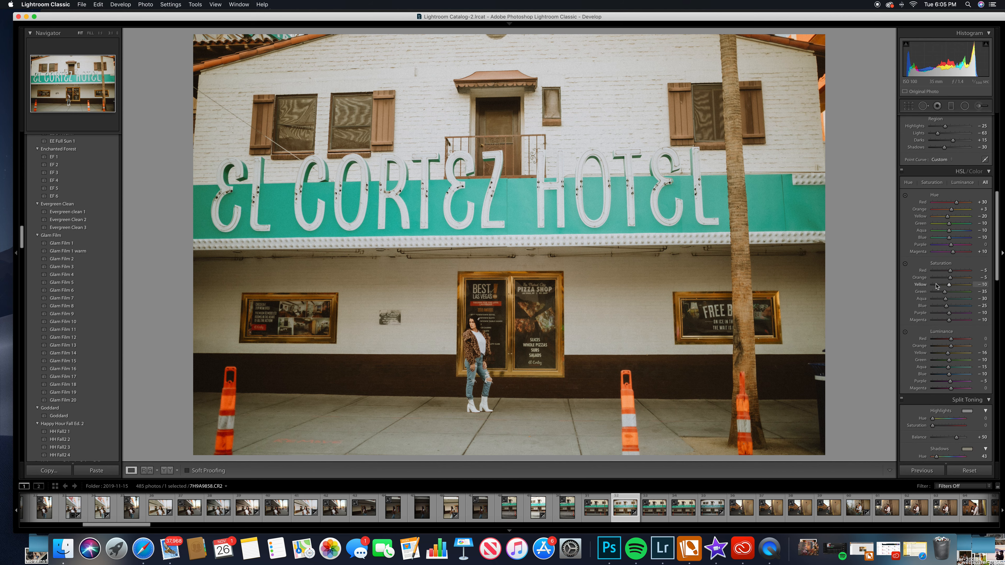
scroll(937, 286, "down", 8)
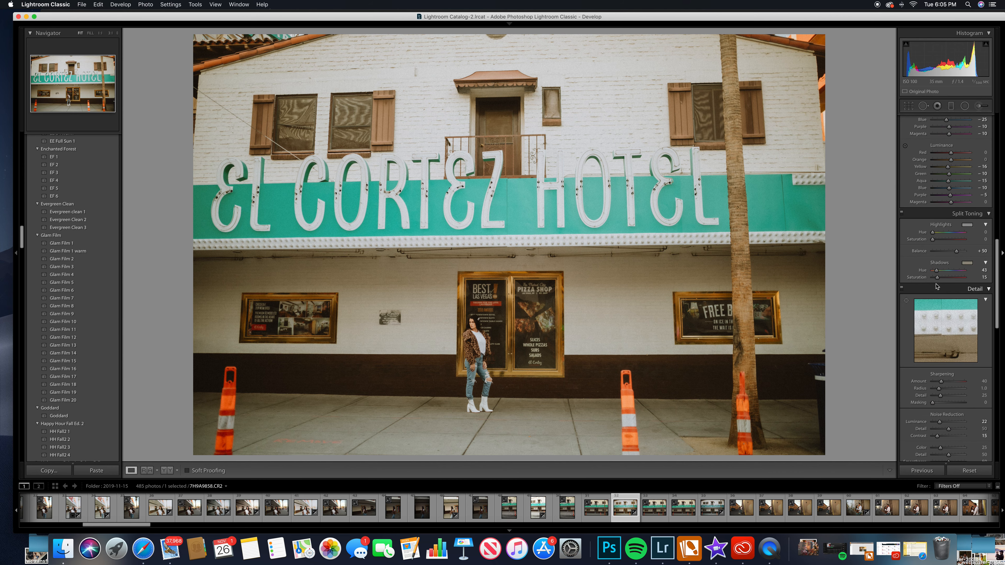
scroll(937, 286, "down", 1)
scroll(936, 283, "down", 5)
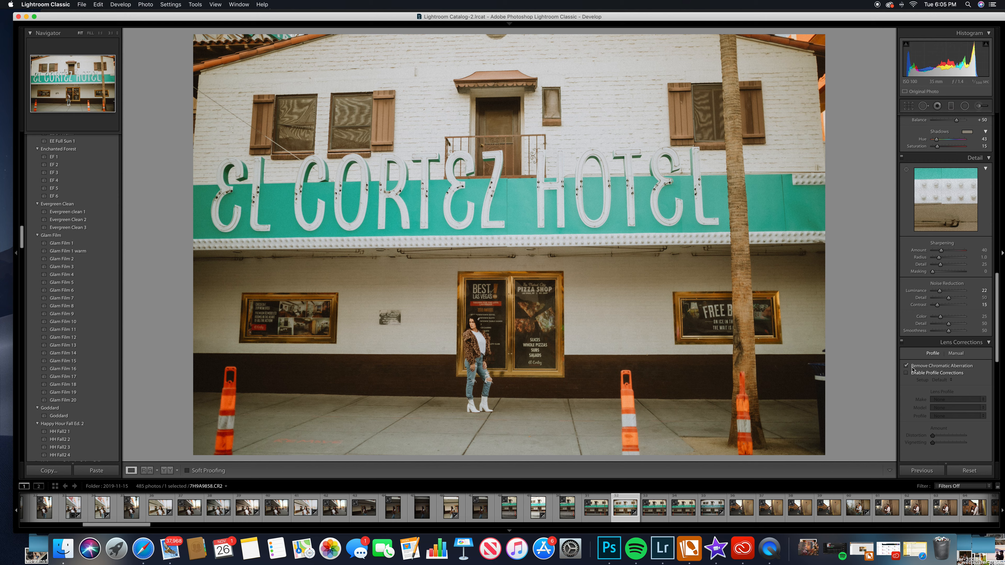
left_click(907, 374)
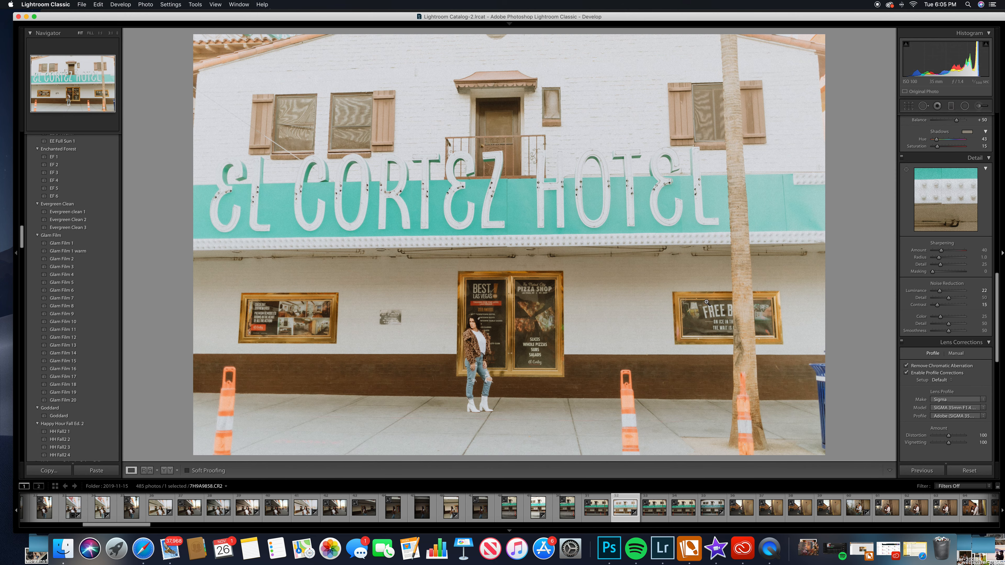
scroll(927, 375, "up", 6)
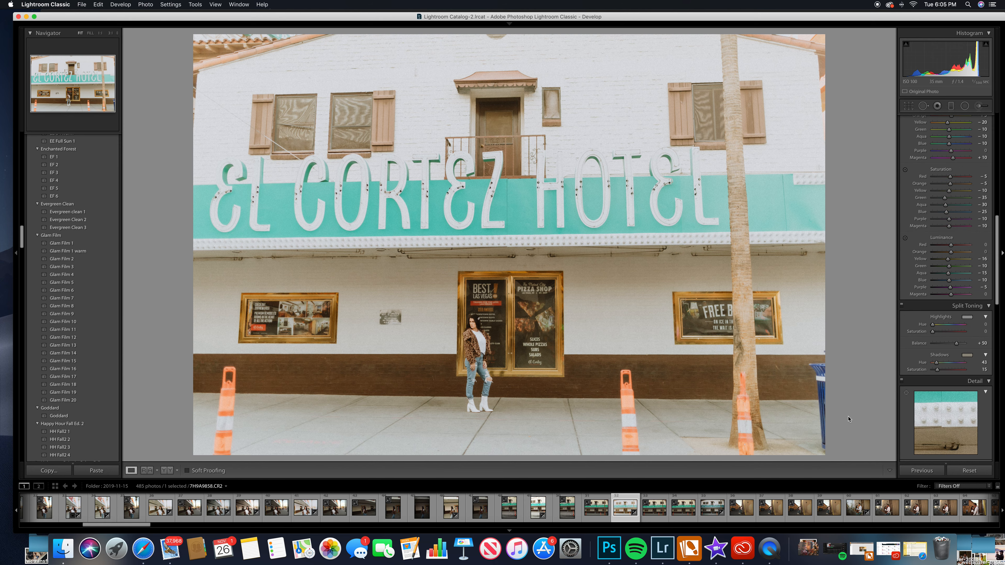
Look through the couple portraits beside the wooden pole, choose 7H9A9875.CR2 and apply the Glam Film 7 preset to it.
left_click(891, 513)
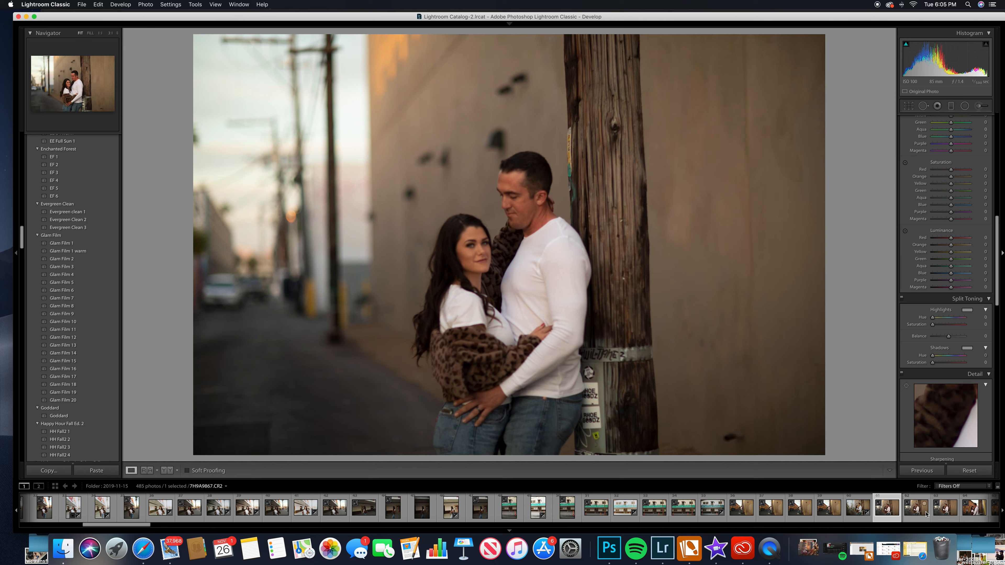
left_click(924, 514)
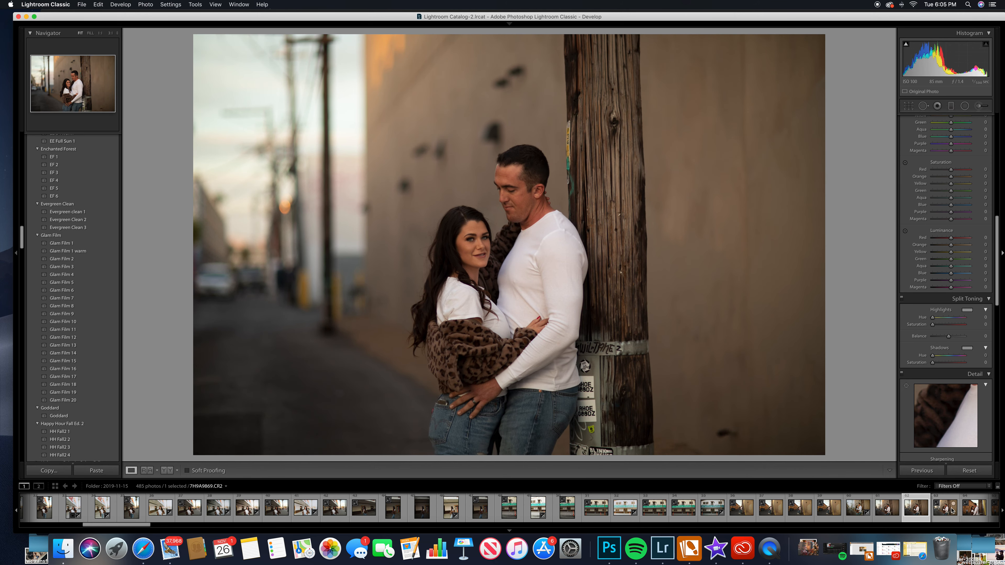
left_click(971, 514)
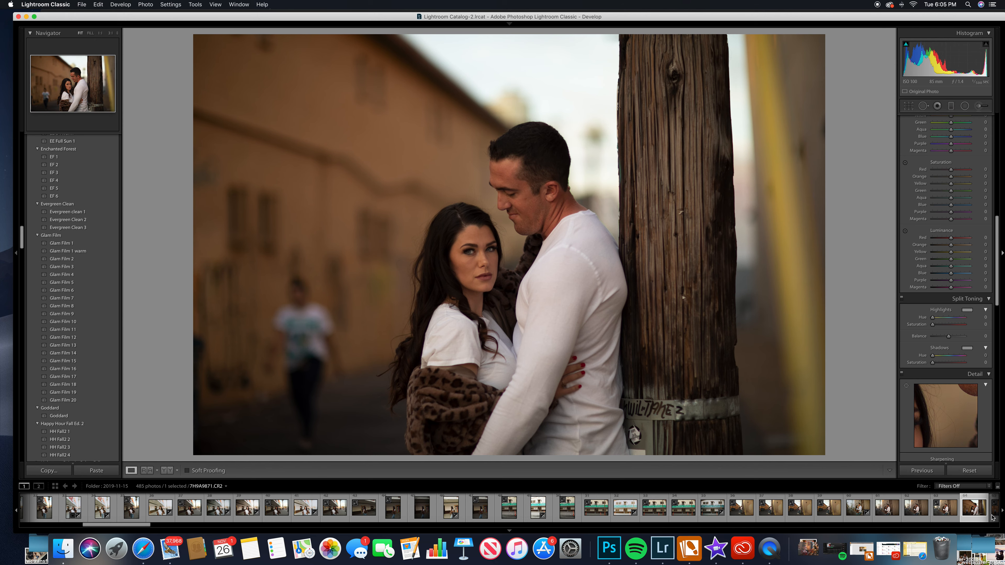
key("Right")
key("Right")
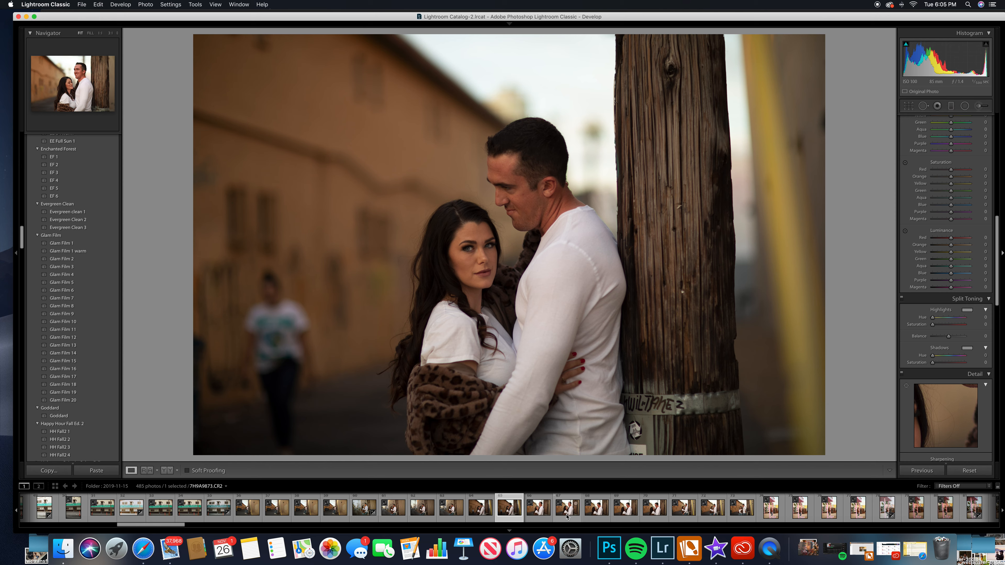
left_click(569, 515)
key("Right")
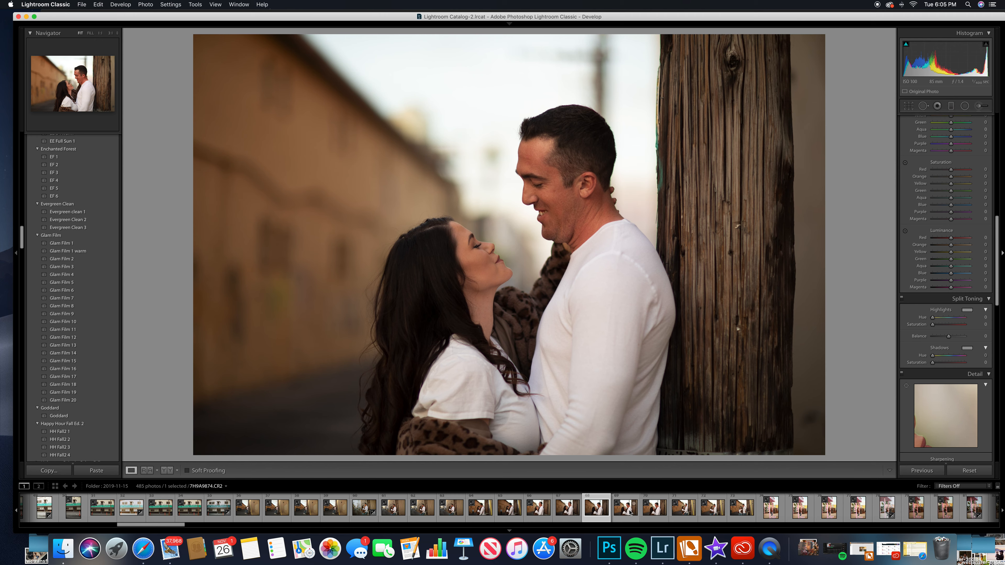
left_click(630, 513)
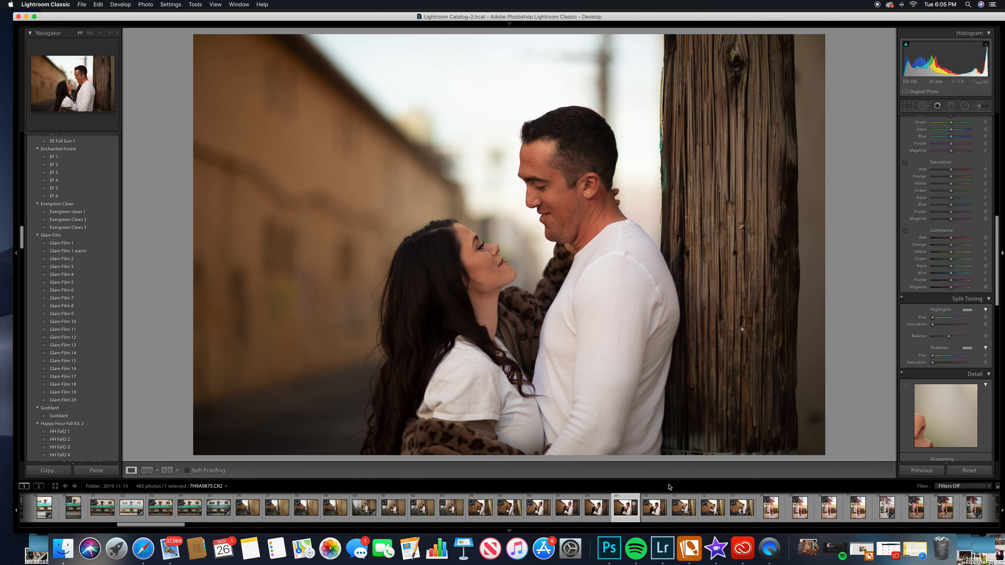
scroll(950, 309, "up", 10)
scroll(951, 310, "down", 1)
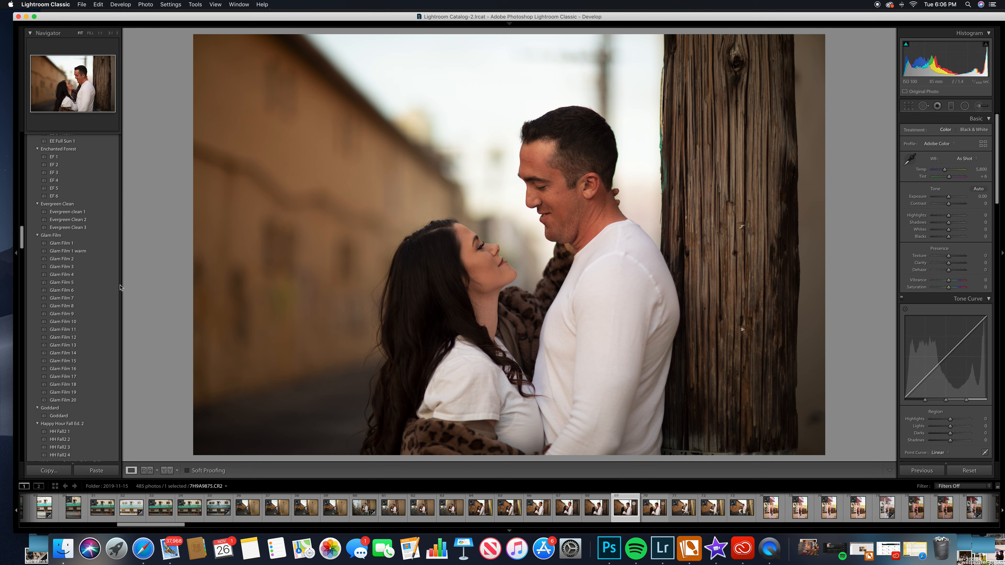
left_click(72, 301)
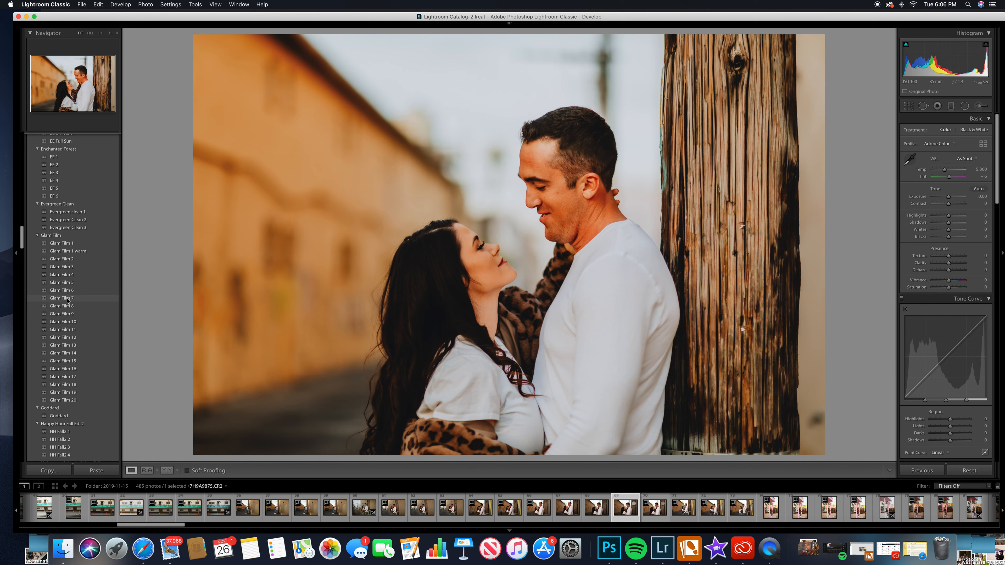
left_click(68, 301)
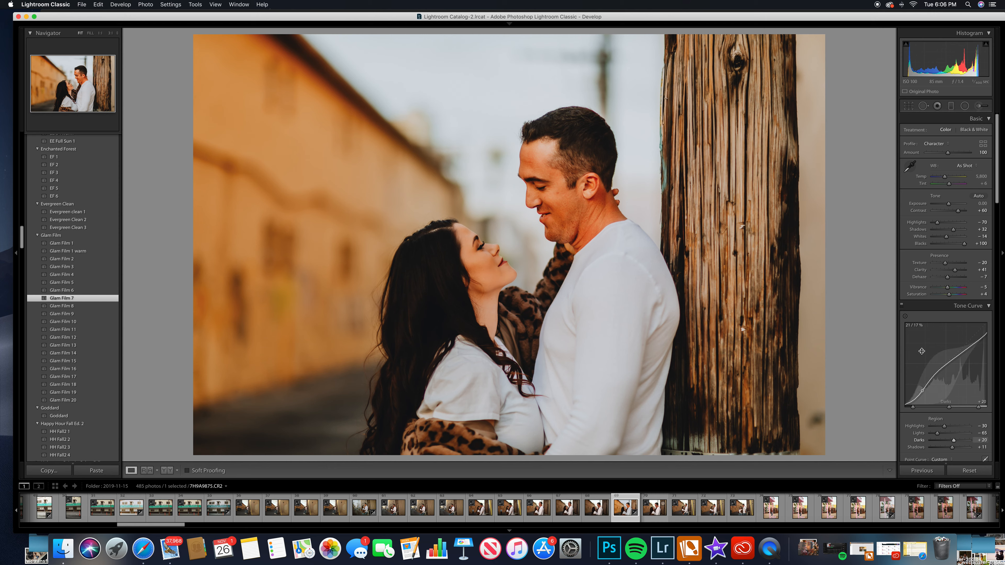
Lower the luminance noise reduction of the couple portrait to 0.
scroll(922, 351, "down", 15)
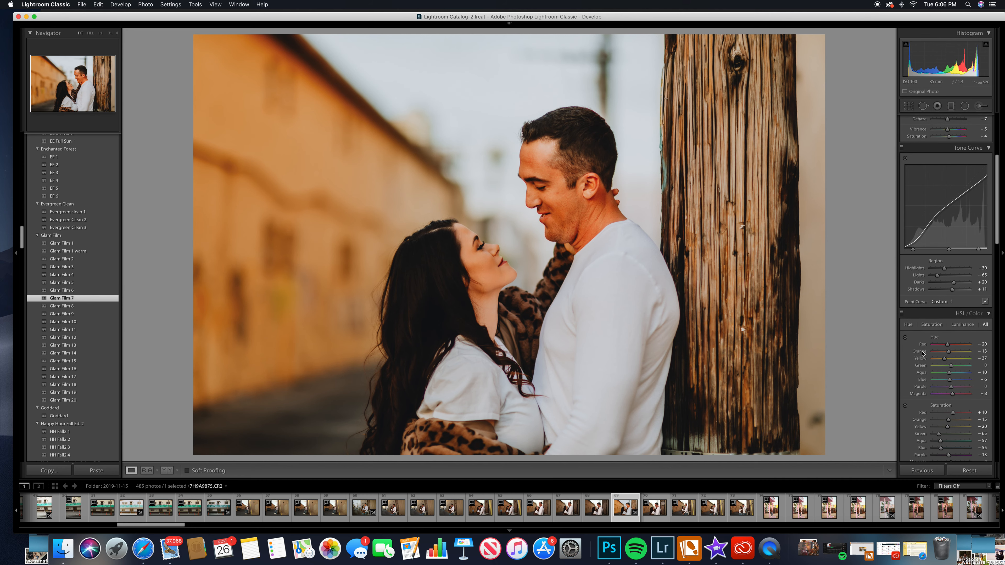
scroll(922, 353, "down", 10)
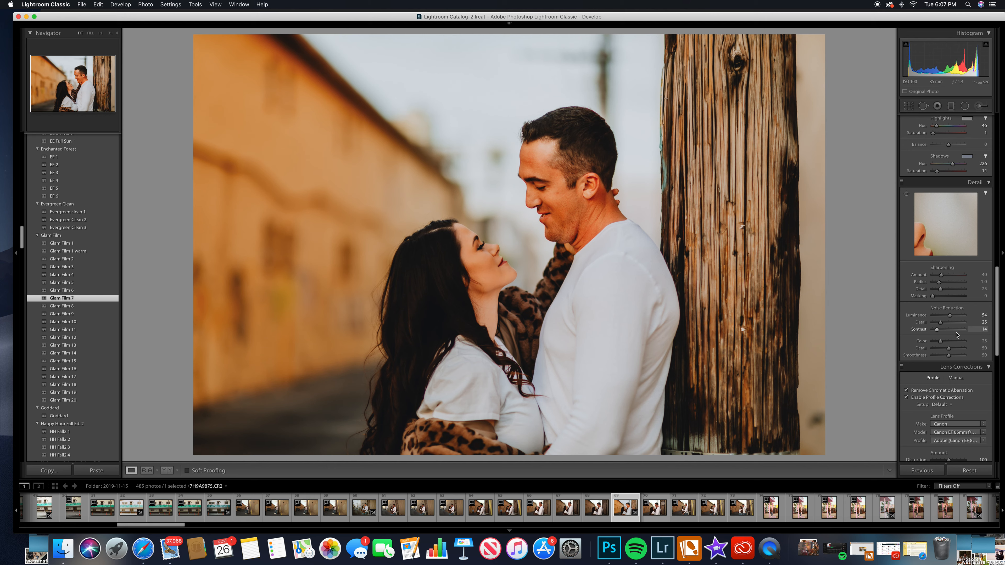
left_click_drag(951, 316, 935, 322)
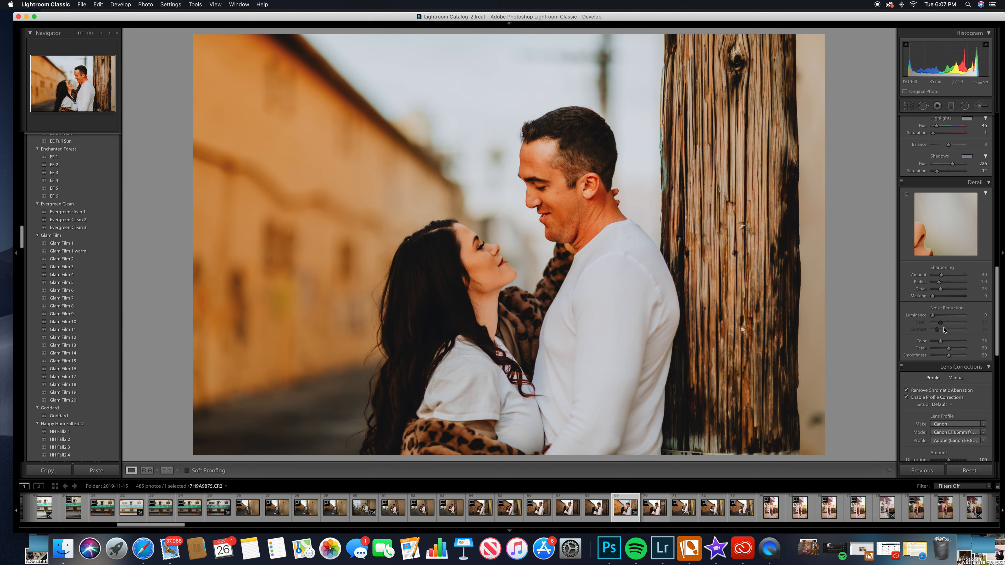
Set the film grain amount of the couple portrait to 31.
scroll(944, 330, "down", 10)
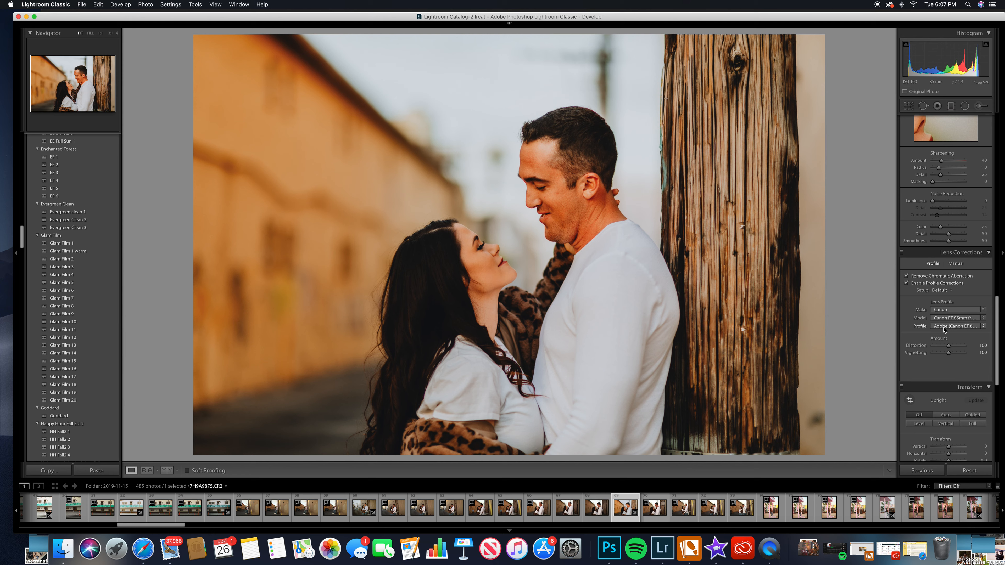
scroll(944, 328, "down", 2)
left_click_drag(936, 362, 944, 372)
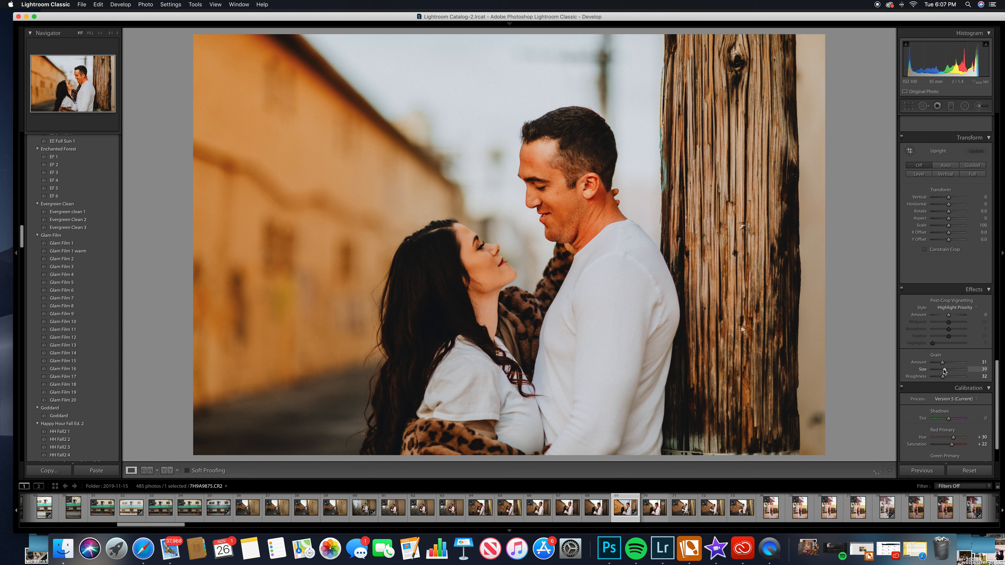
scroll(929, 301, "down", 1)
Cool the couple portrait by setting its white balance temperature to 5,360.
scroll(929, 301, "up", 20)
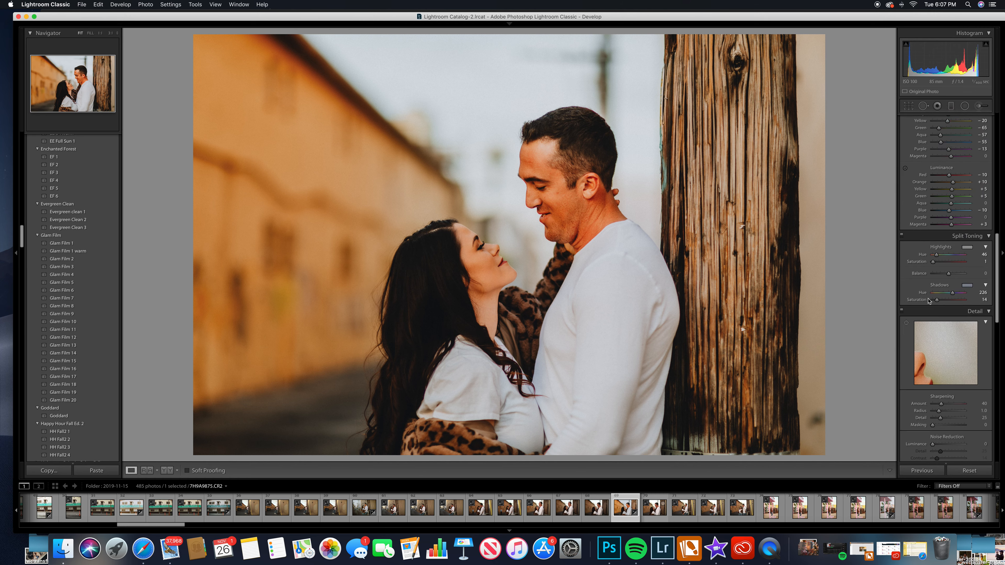
scroll(929, 301, "up", 2)
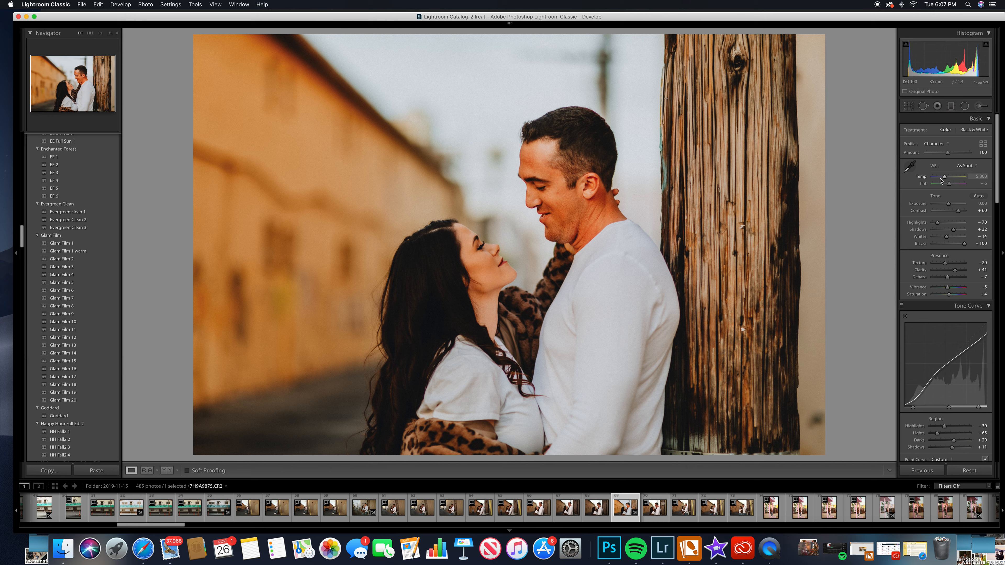
mouse_move(941, 180)
left_mouse_down()
mouse_move(930, 181)
mouse_move(944, 181)
left_mouse_up()
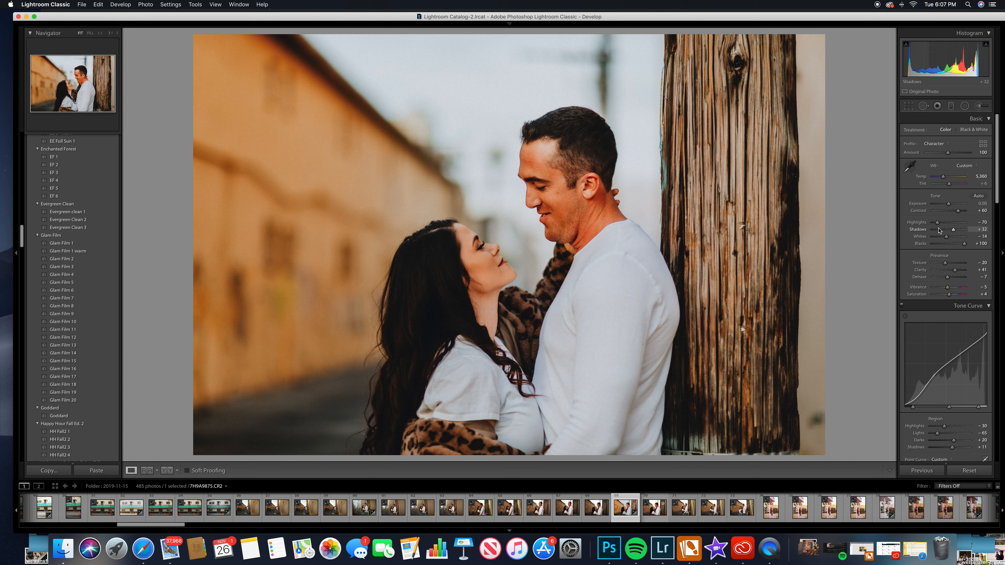
Reduce the orange saturation of the couple portrait to -22.
scroll(938, 228, "down", 5)
scroll(939, 228, "down", 3)
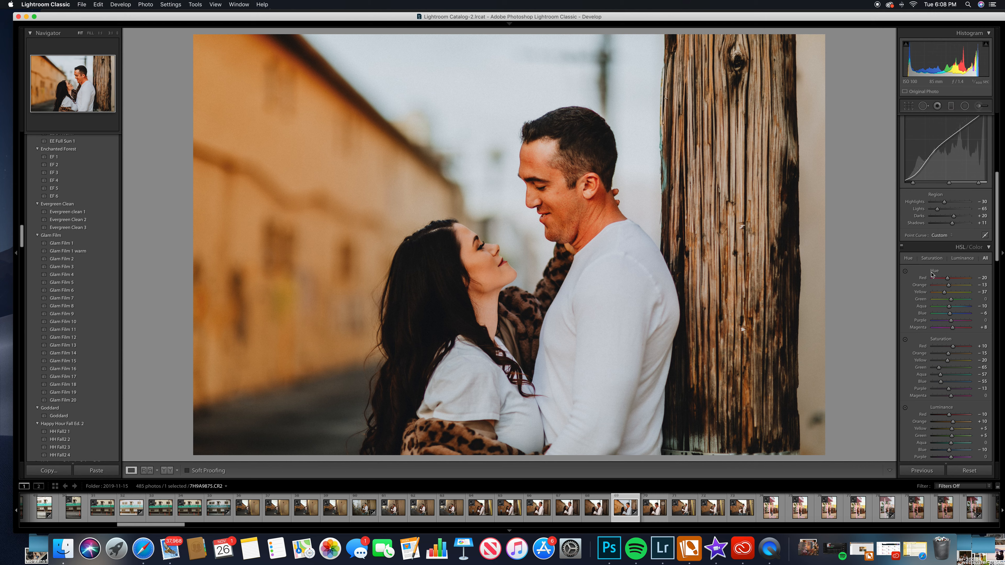
left_click_drag(948, 354, 945, 354)
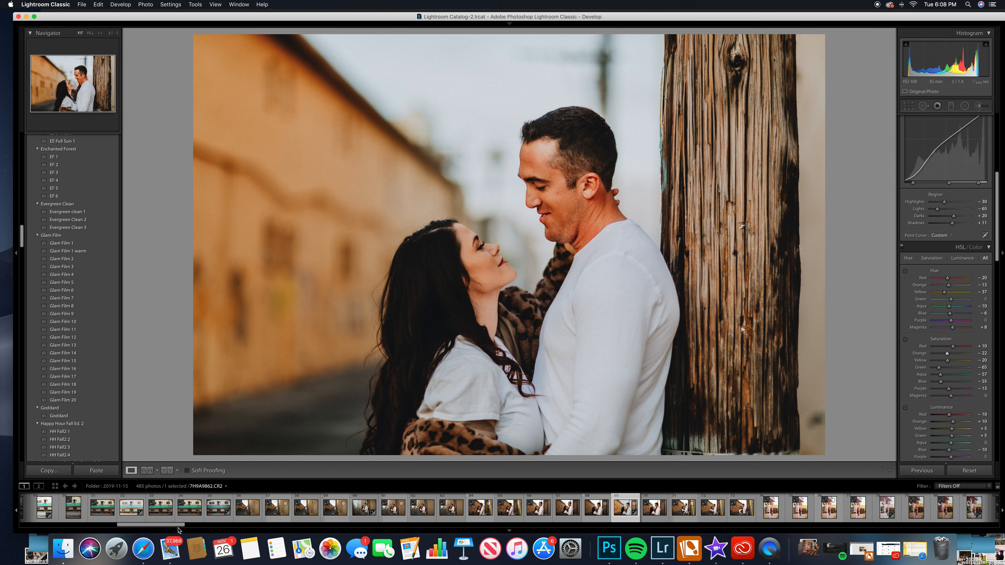
Choose the horizontal pink-pillar portrait 7H9A9895.CR2 further along the session and apply the Glam Film 12 preset to it.
left_click_drag(174, 525, 216, 526)
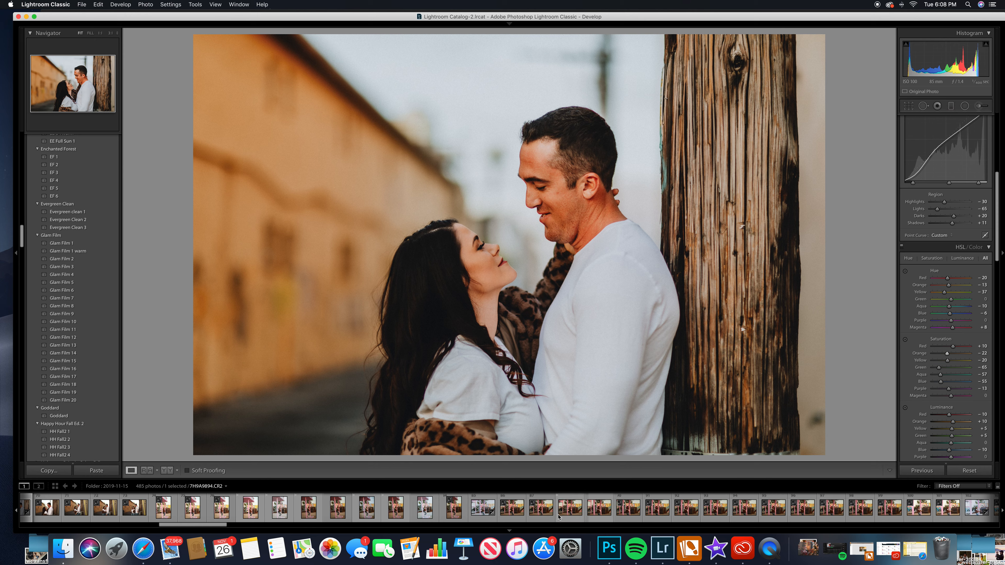
left_click(541, 514)
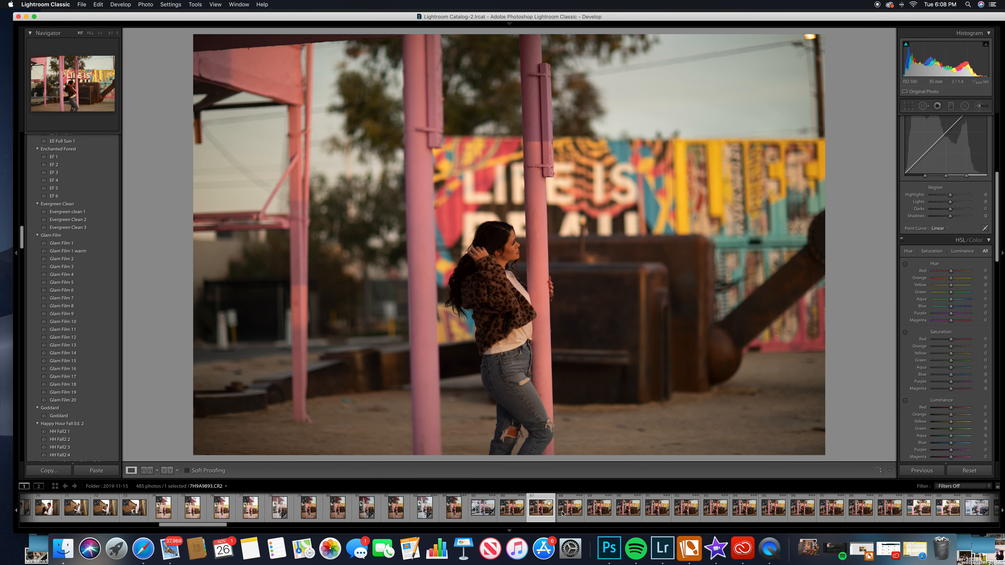
left_click(599, 511)
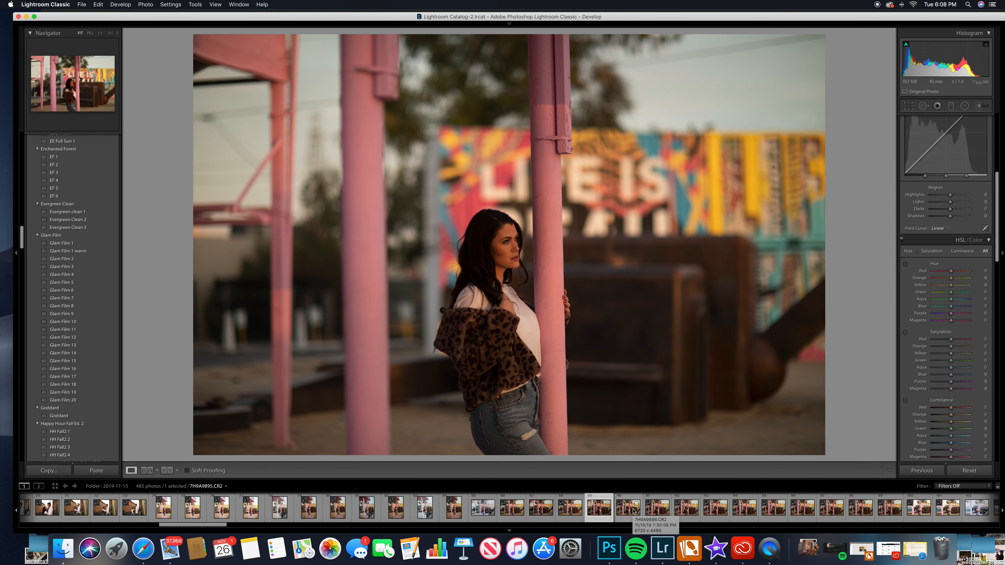
left_click(67, 328)
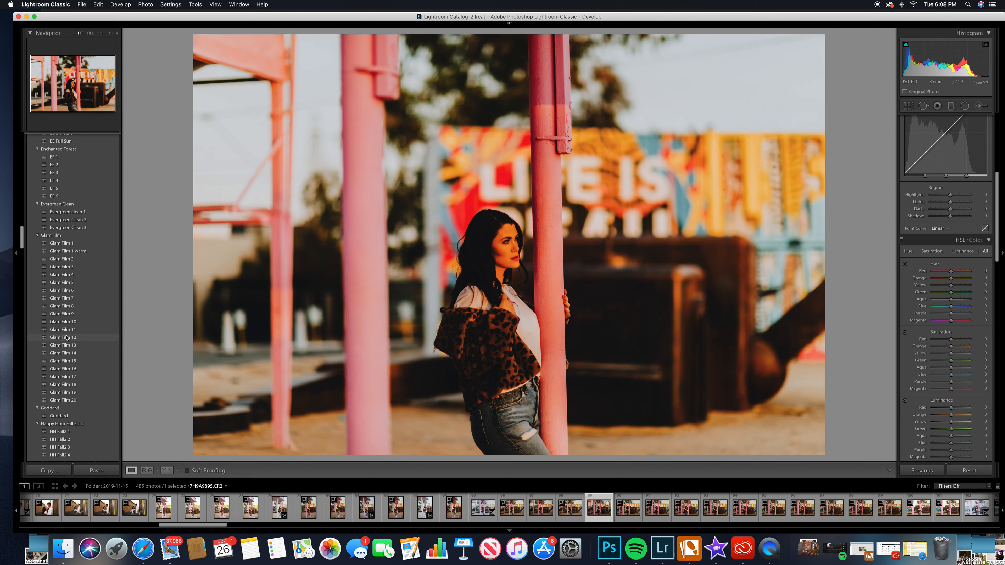
left_click(66, 337)
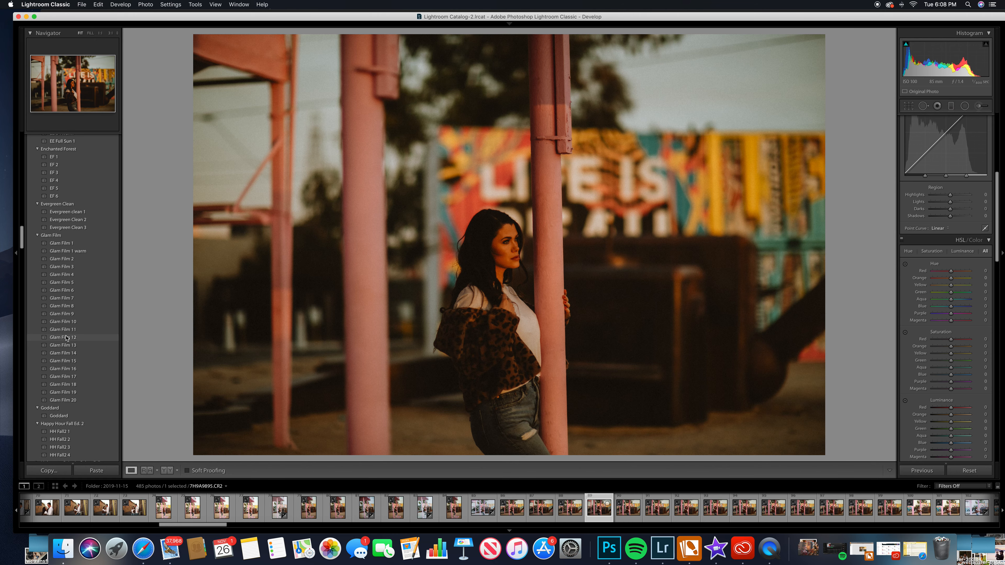
left_click(66, 337)
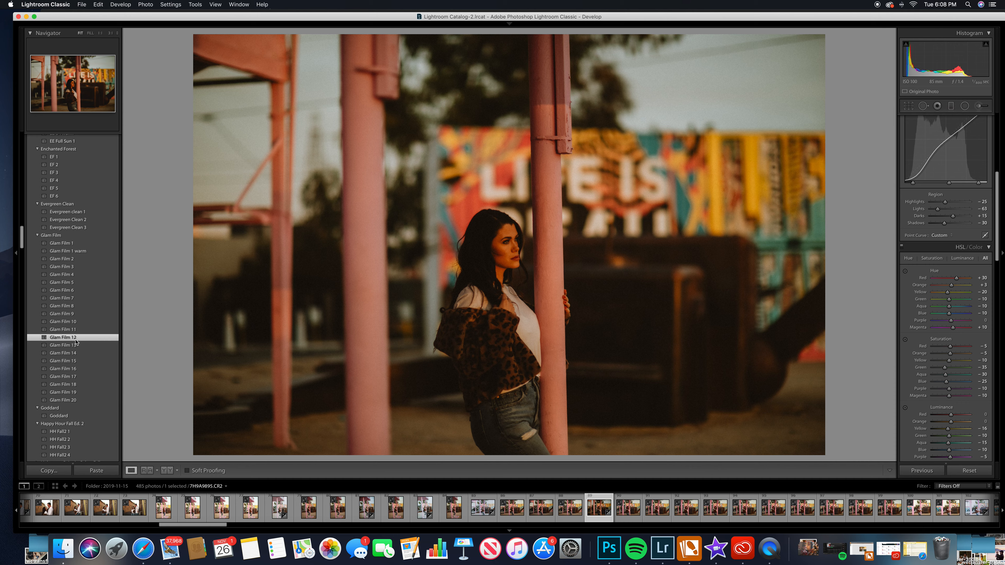
Set the pink-pillar portrait's exposure to +0.70 and its white balance temperature to 4,758.
scroll(940, 295, "up", 5)
scroll(941, 295, "down", 1)
left_click_drag(949, 204, 950, 206)
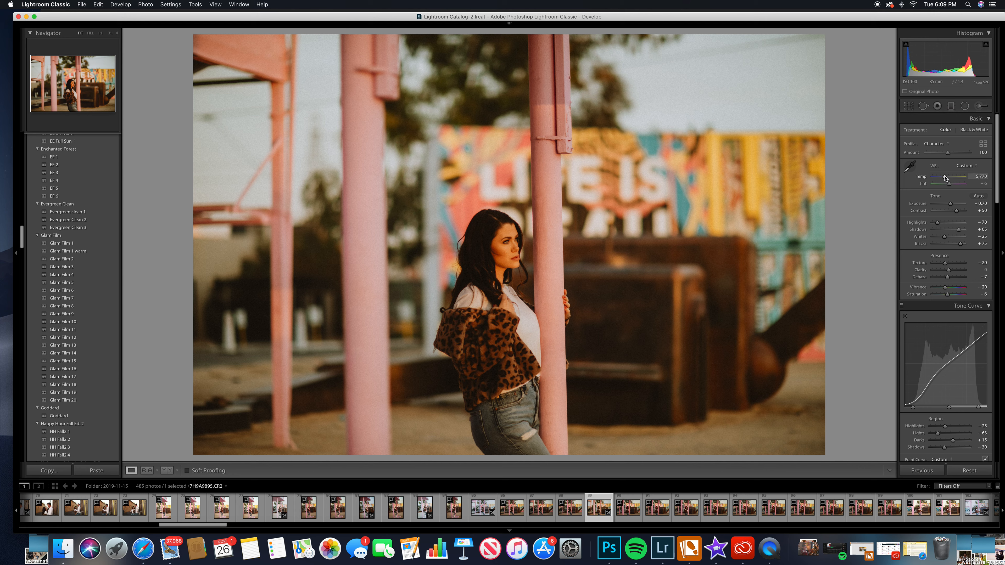
left_click_drag(944, 179, 942, 180)
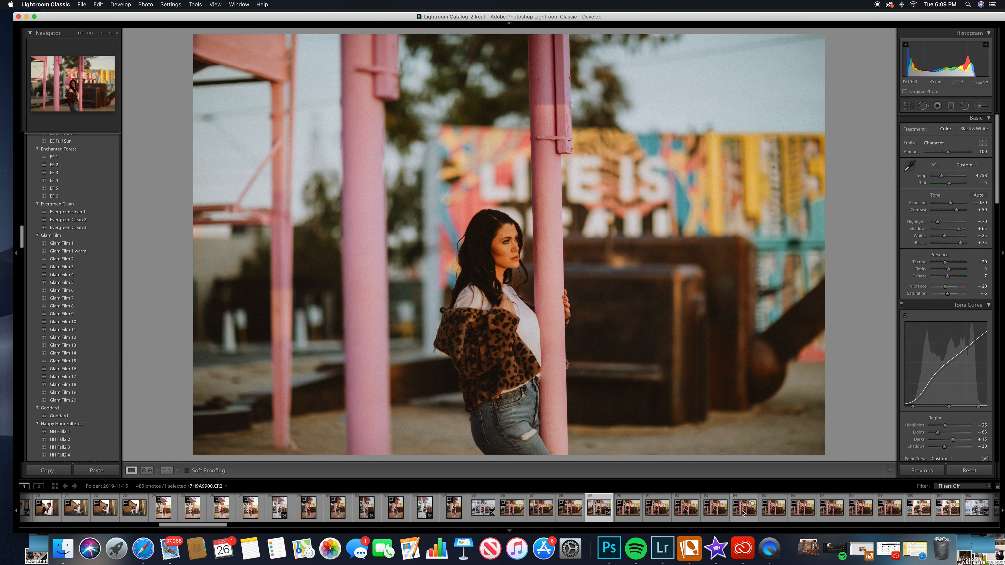
Apply the Glam Film 15 preset to the pink-pillar portrait 7H9A9897.CR2 and set its exposure to +0.60.
left_click(662, 514)
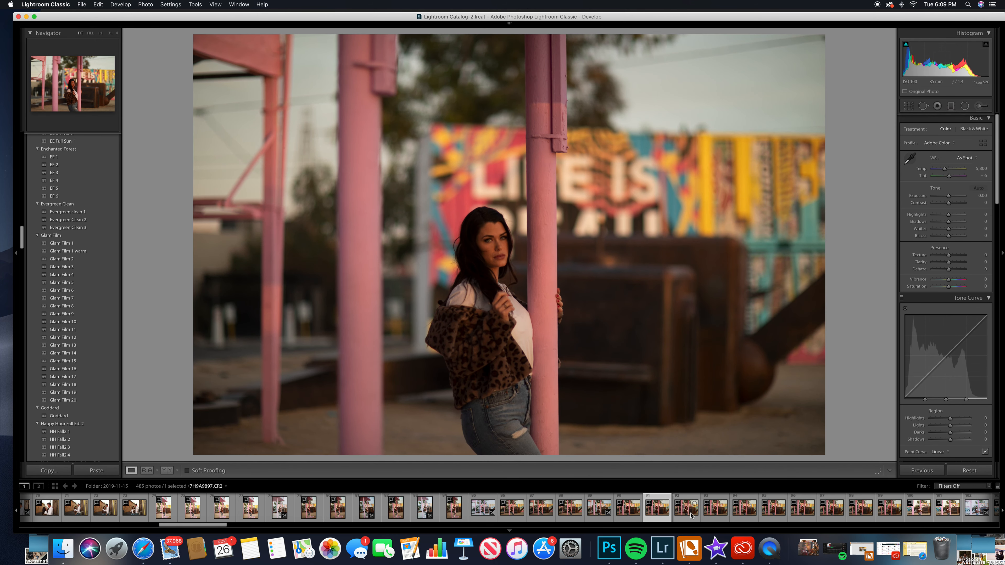
left_click(63, 353)
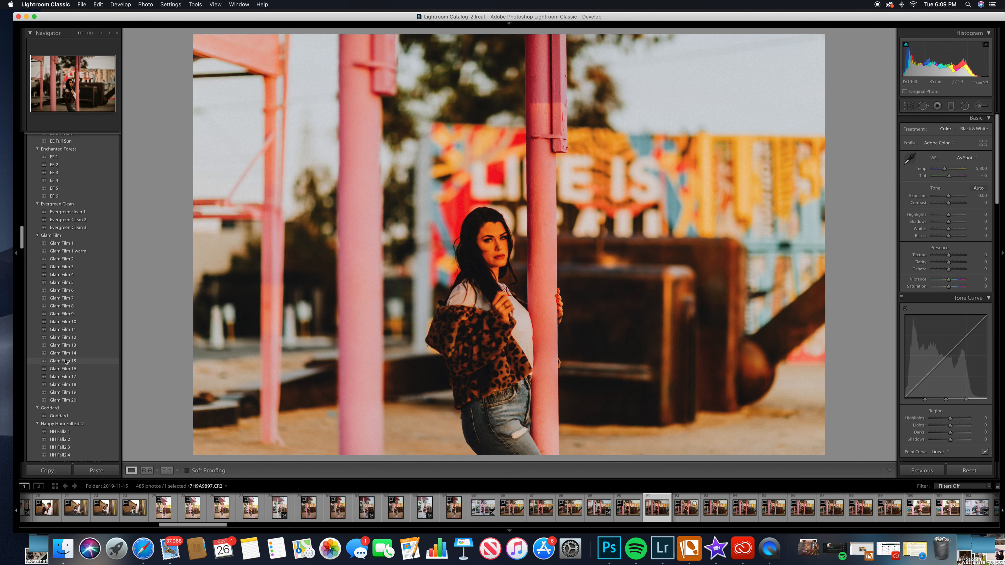
left_click(66, 361)
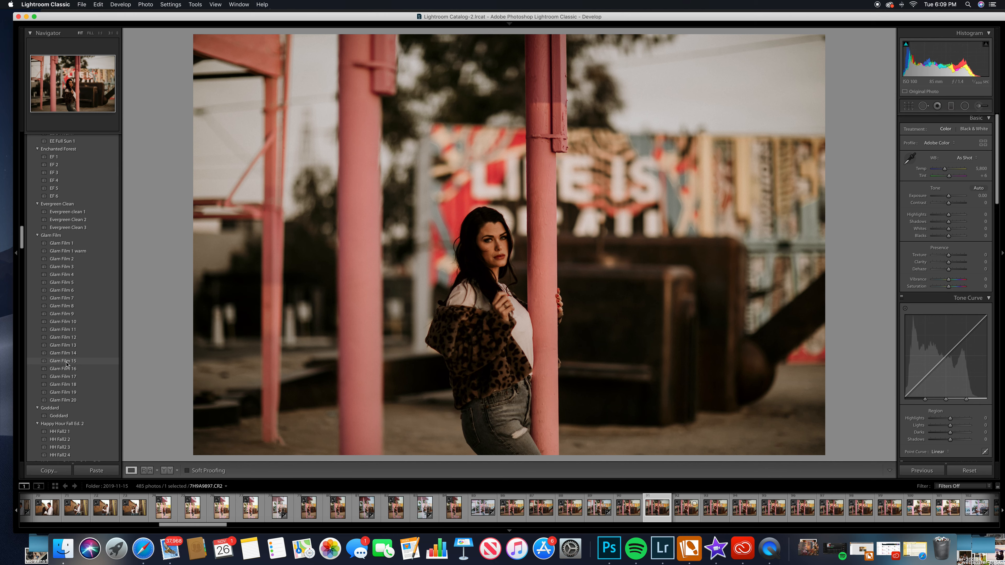
left_click(66, 362)
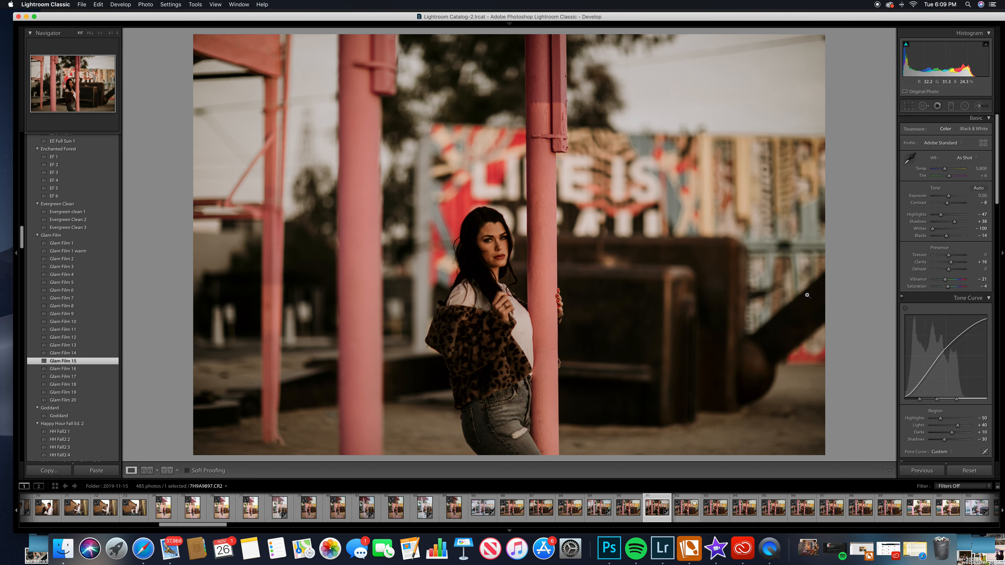
left_click_drag(949, 196, 951, 197)
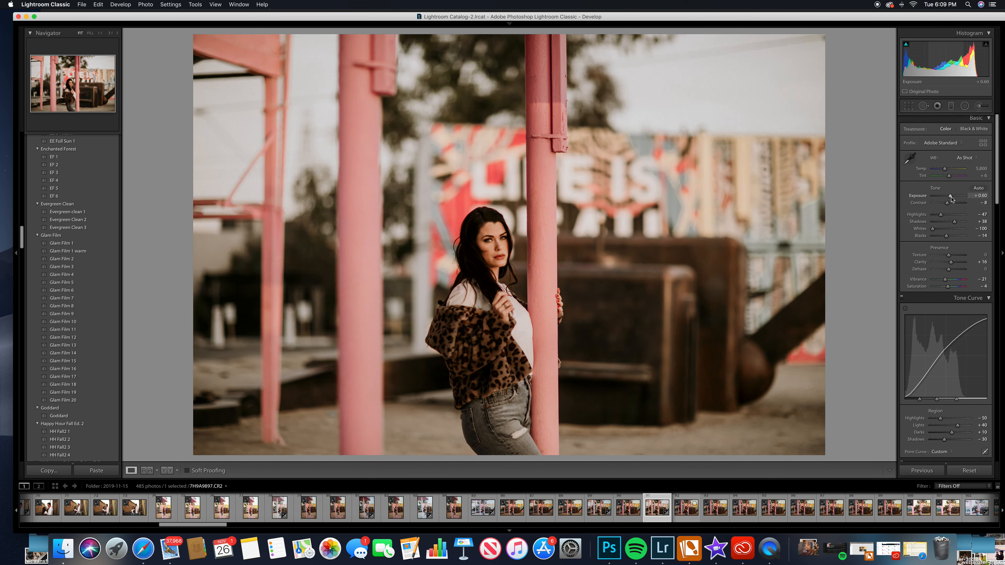
Choose the pink-pillar portrait 7H9A9904.CR2, compare Glam Film presets 10 and 9 on it, and settle on Glam Film 16.
left_click(716, 508)
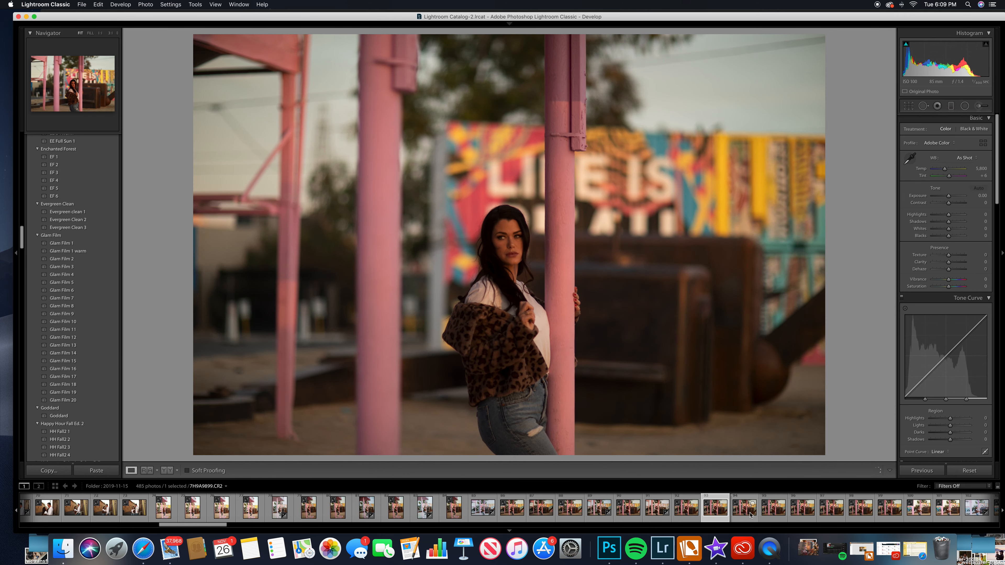
left_click(750, 513)
left_click(815, 514)
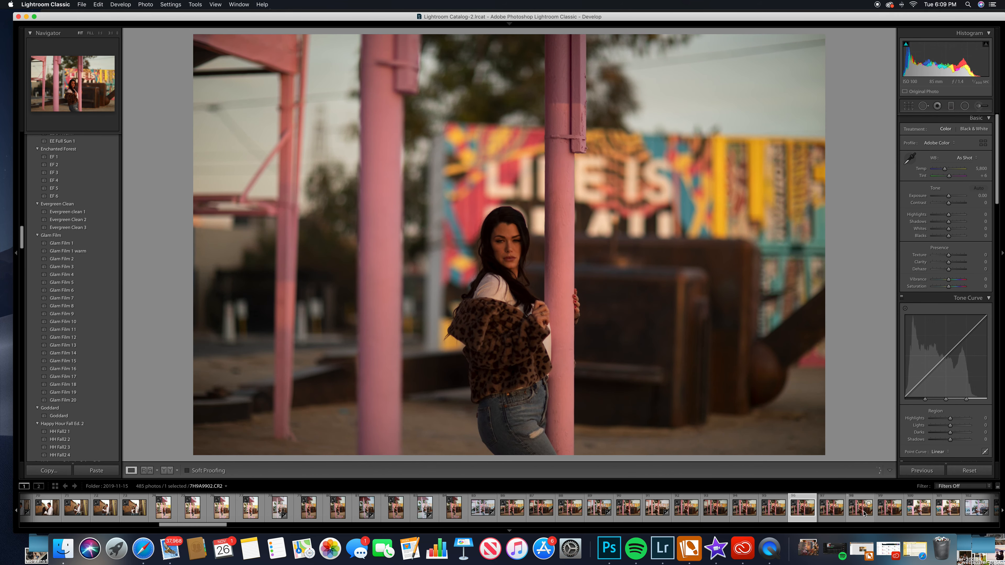
left_click(865, 514)
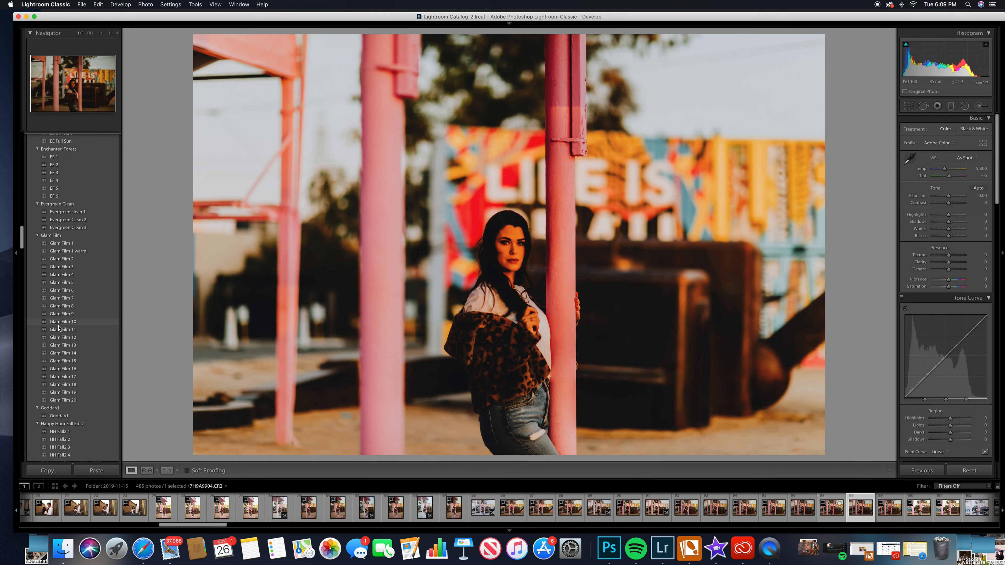
left_click(60, 322)
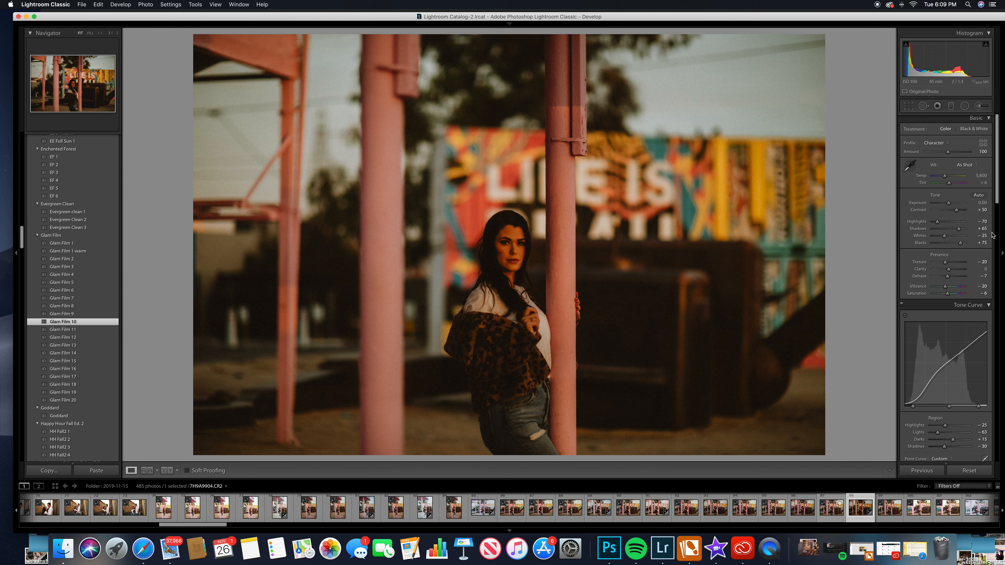
left_click(64, 315)
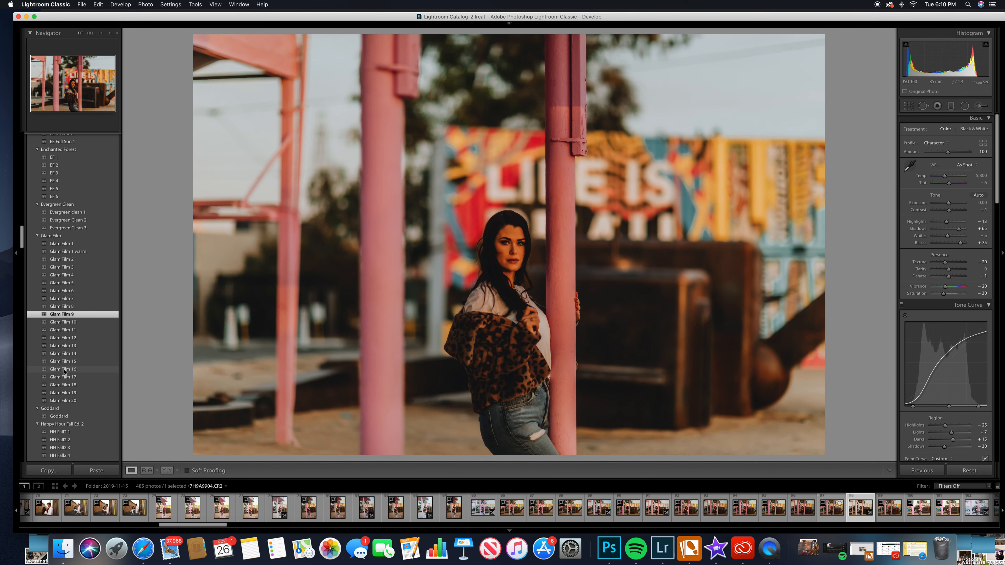
left_click(64, 369)
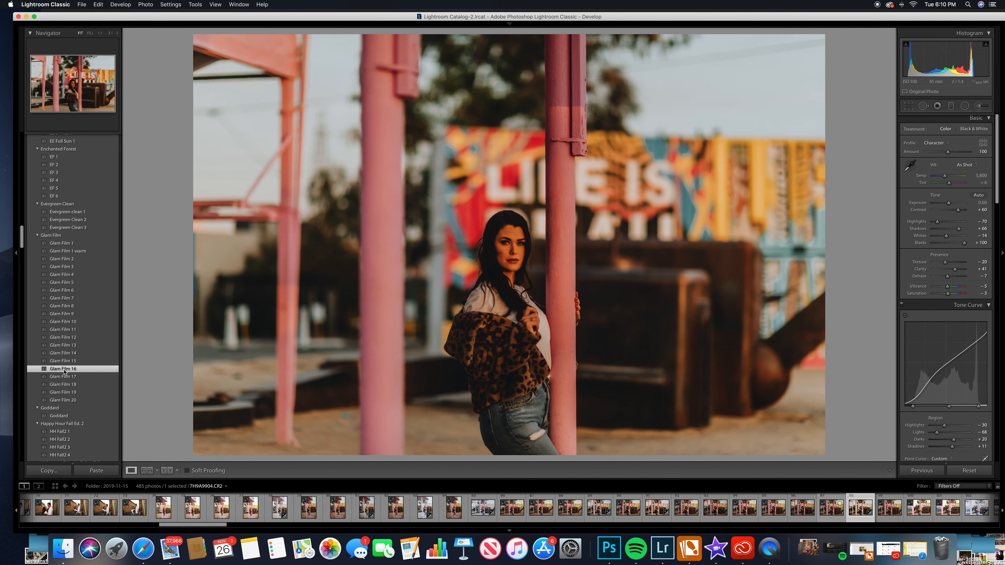
Set the exposure of portrait 7H9A9904.CR2 to +0.70 and its white balance temperature to 5,423.
left_click_drag(949, 203, 943, 179)
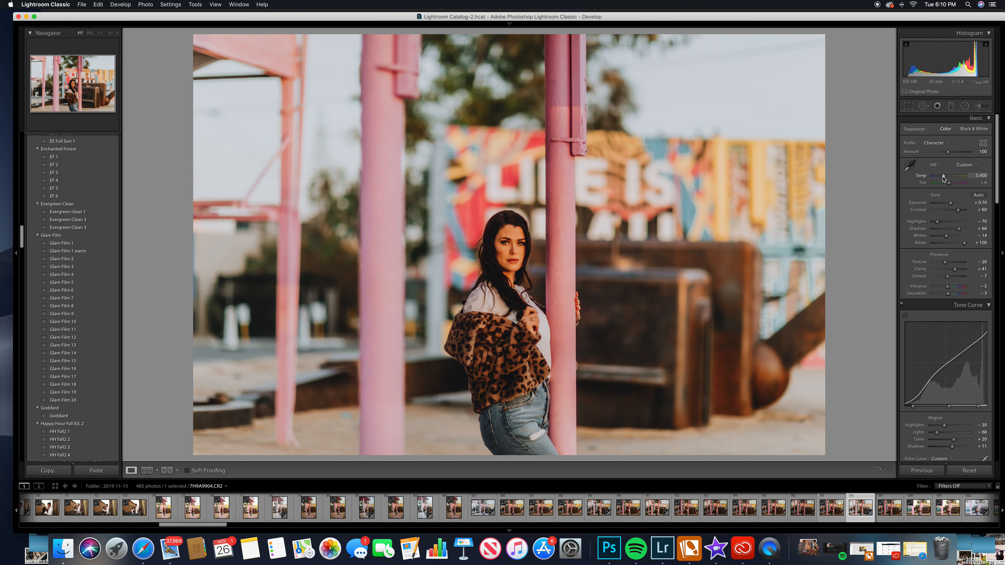
left_click_drag(944, 179, 944, 179)
Straighten the portrait by rotating its crop to an angle of -1.49 and reposition the image within the crop frame.
left_click(909, 106)
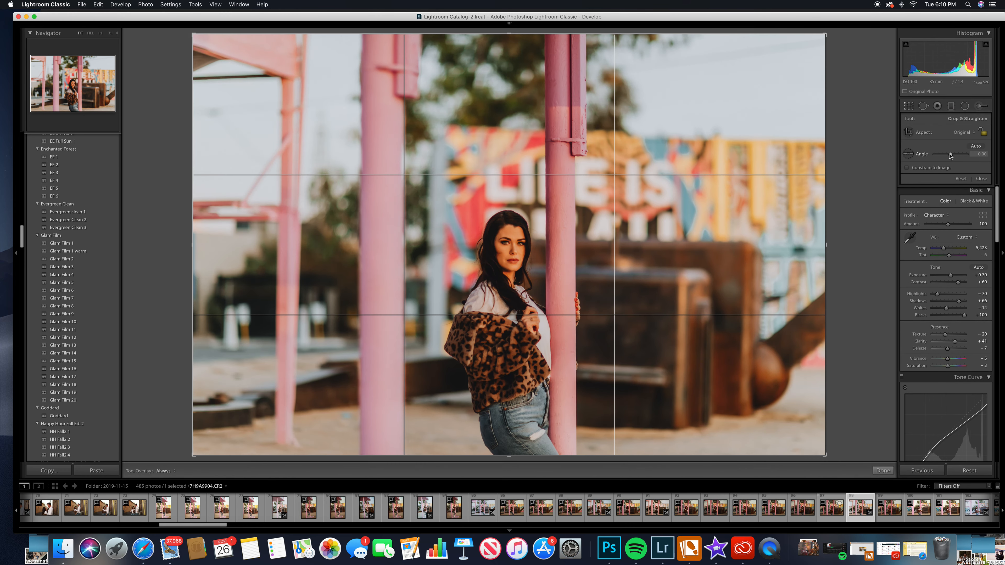
left_click_drag(951, 156, 950, 156)
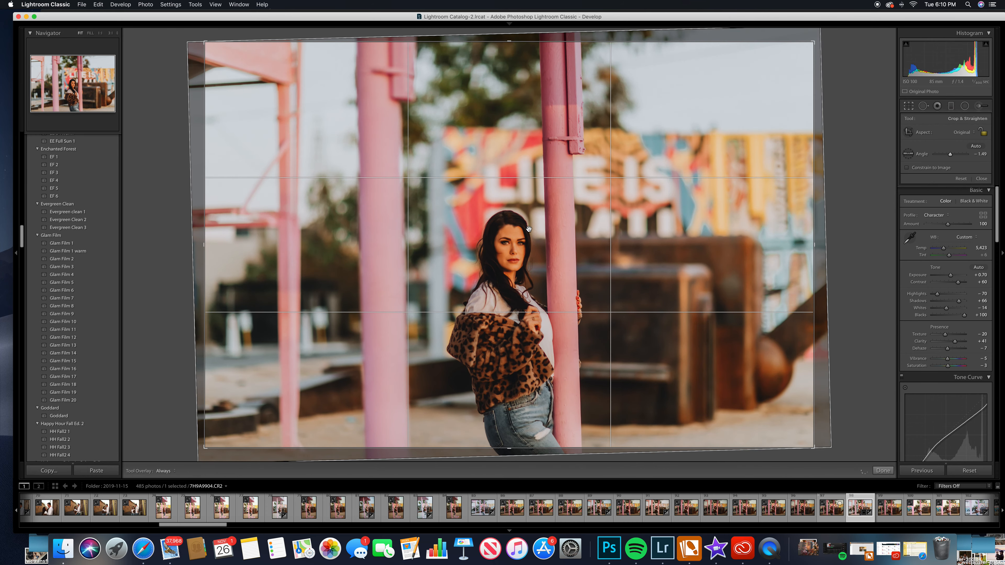
left_click_drag(530, 225, 524, 227)
key("Return")
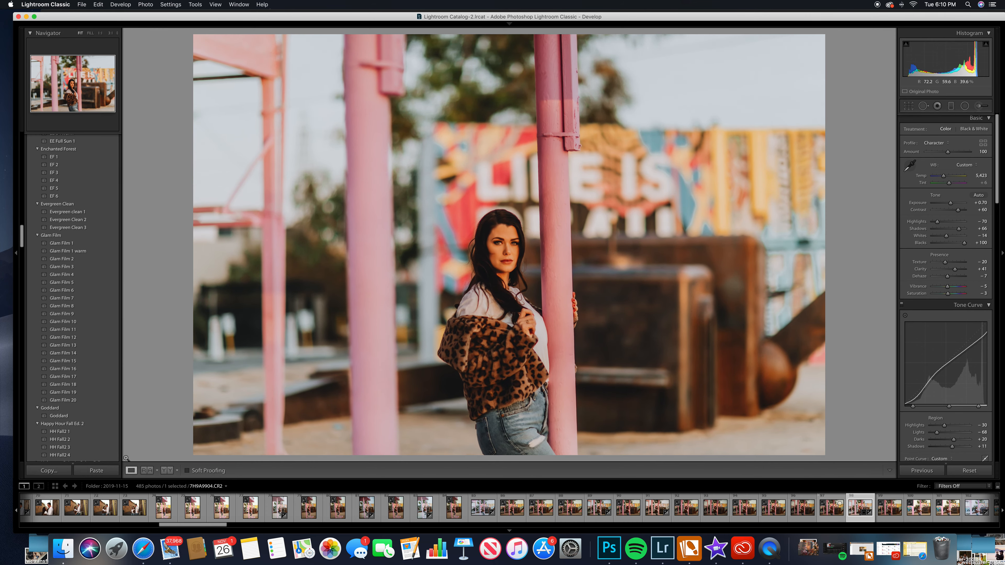
Copy the portrait's develop settings onto photo 7H9A9906.CR2 and lower that photo's exposure to -0.15.
left_click(48, 471)
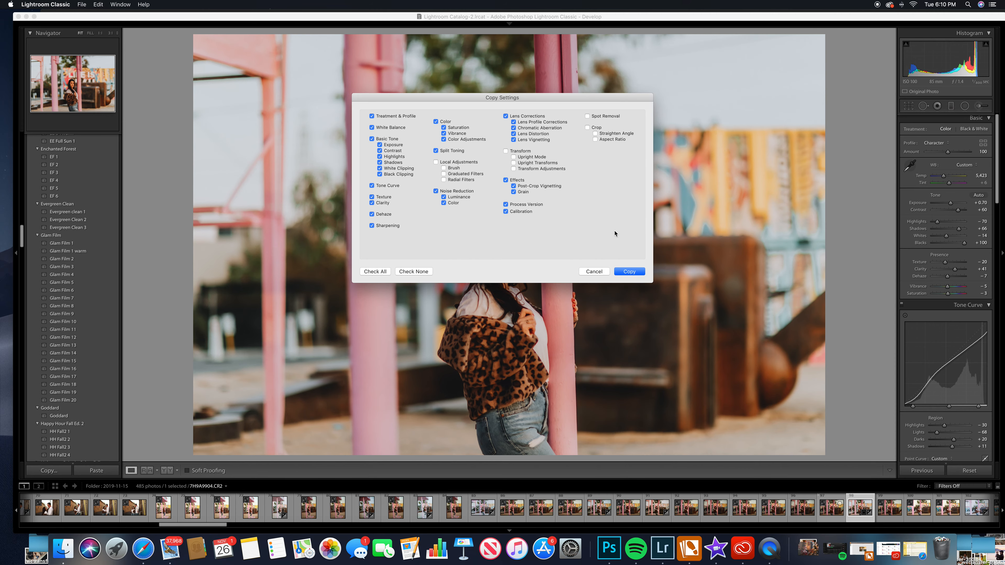
left_click(629, 272)
key("Right")
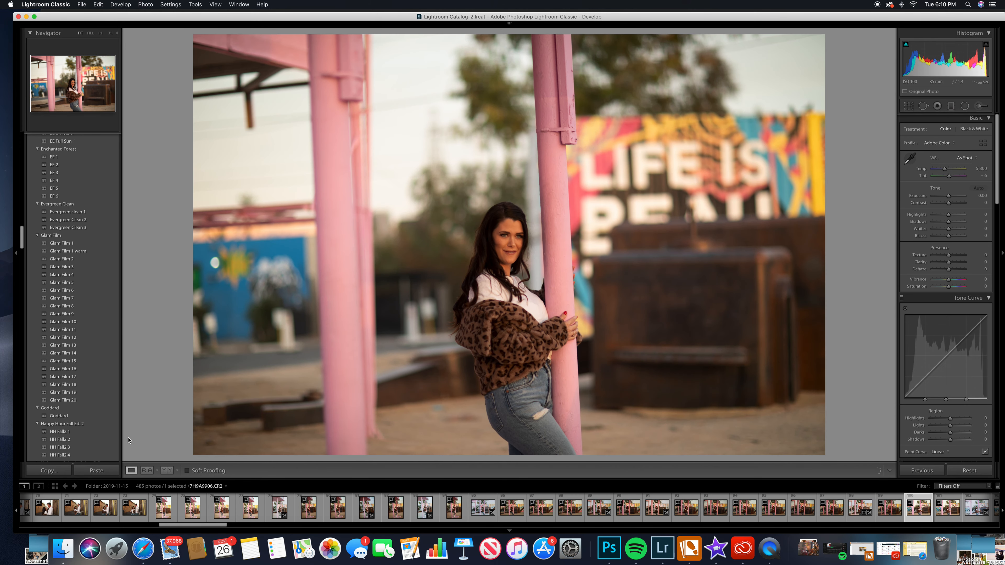
left_click(96, 471)
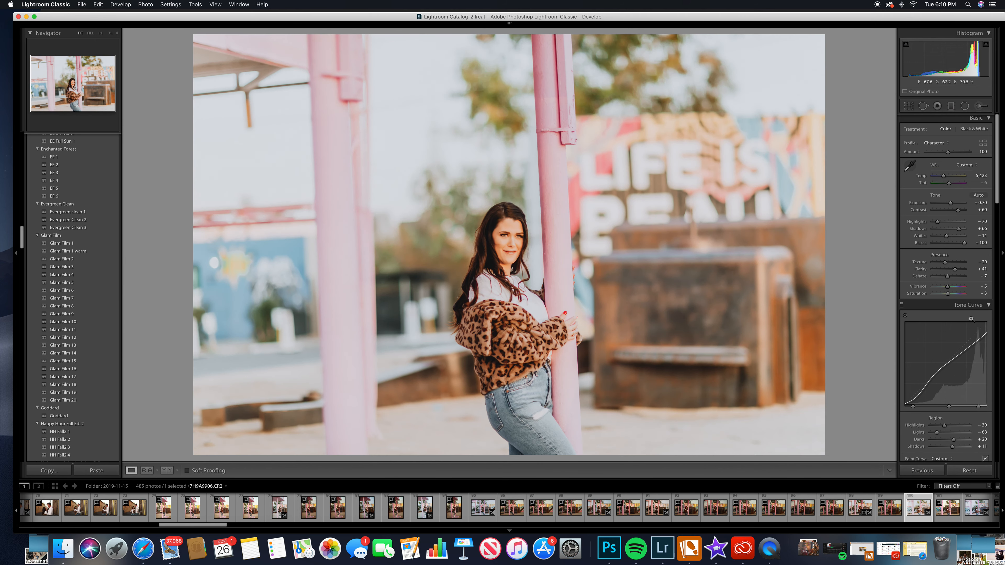
left_click_drag(950, 203, 947, 206)
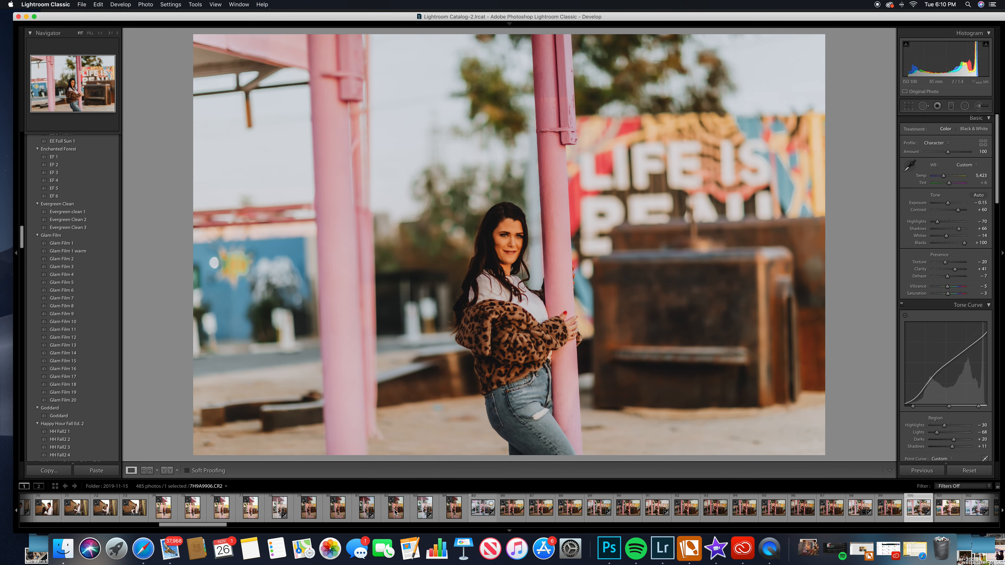
Look through the following photos of the session, from the full-length pillar portraits to the seated portraits in front of the mural.
scroll(178, 527, "right", 10)
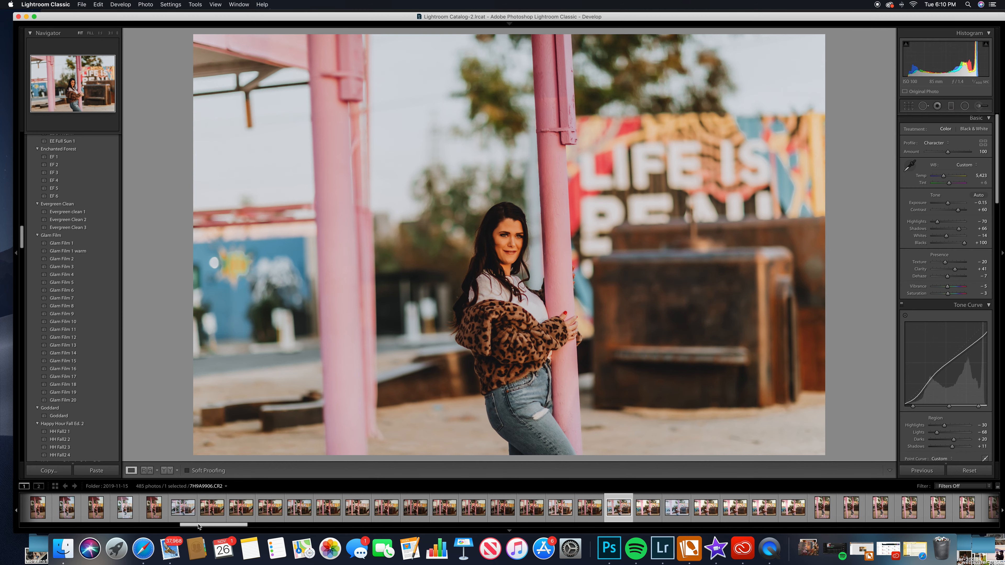
left_click(741, 508)
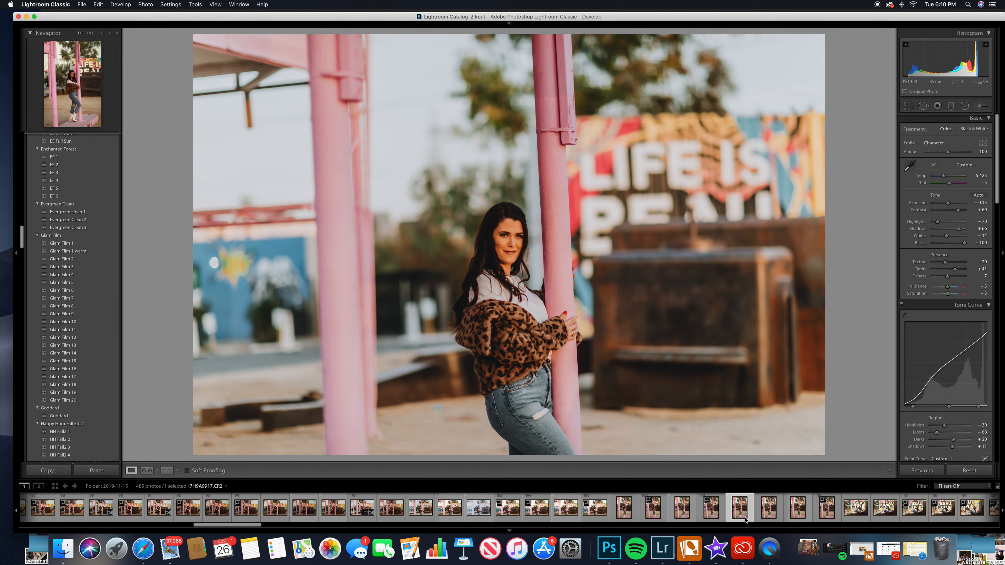
left_click(775, 517)
left_click(802, 519)
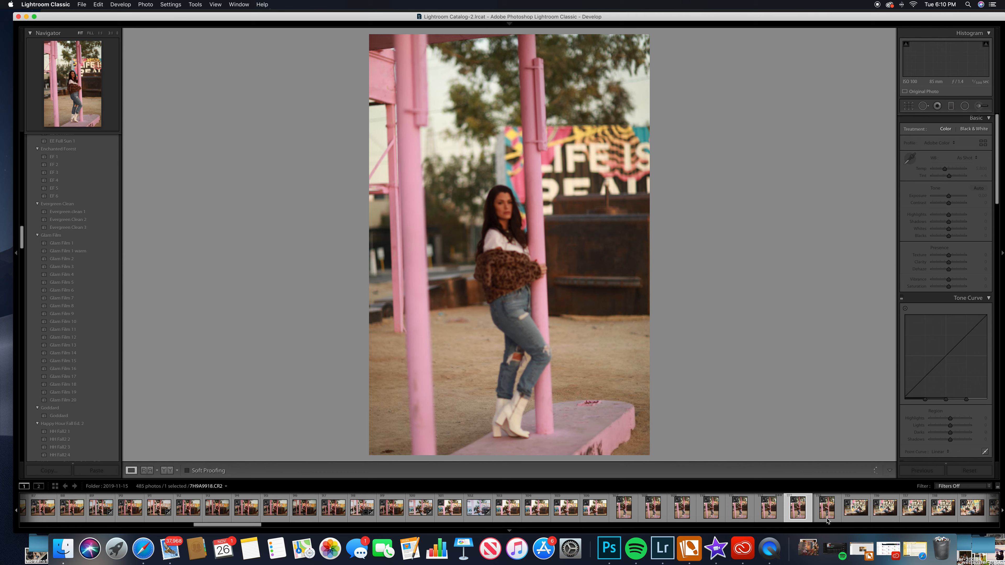
left_click(828, 521)
left_click(863, 521)
left_click(891, 523)
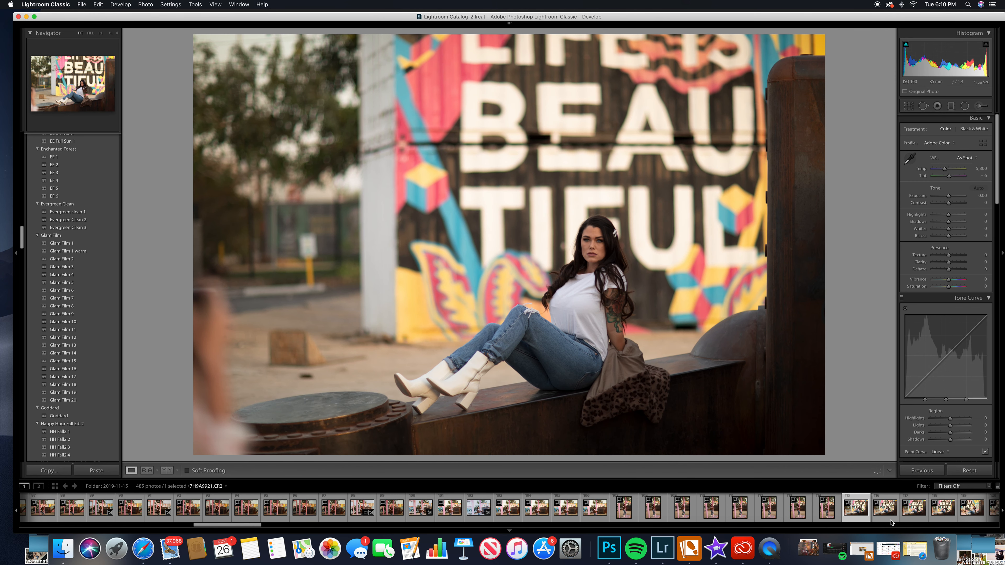
left_click(950, 510)
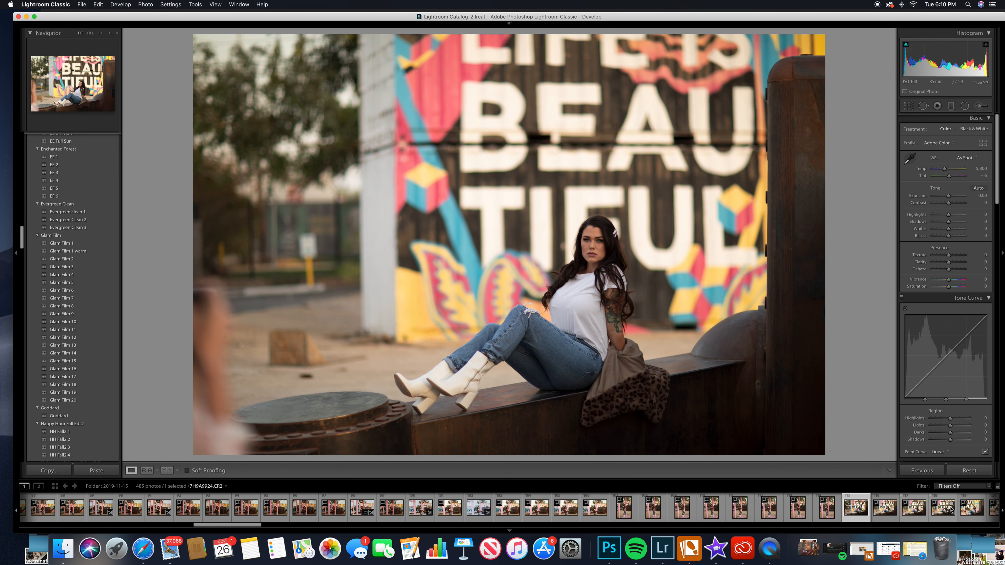
left_click(976, 518)
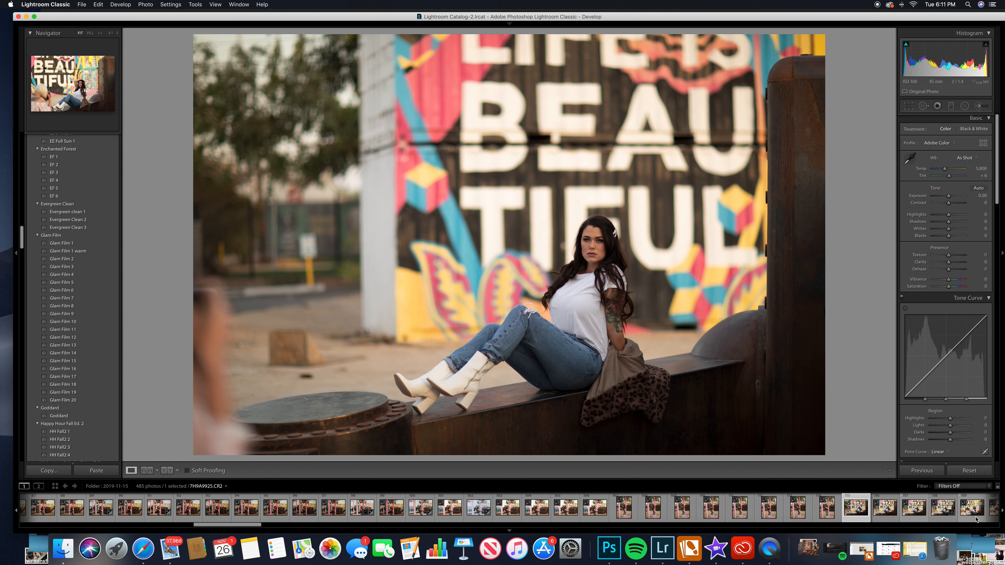
left_click(915, 515)
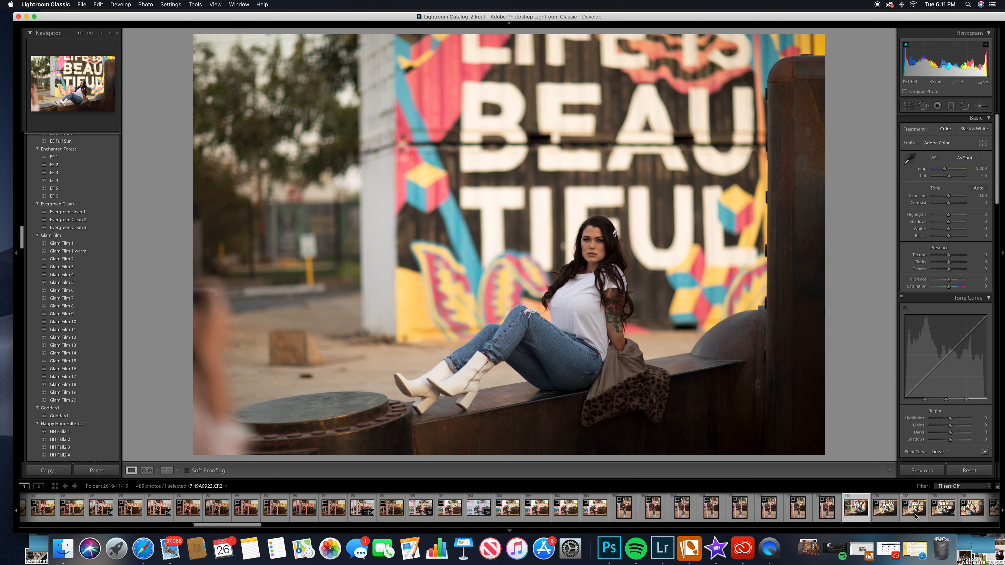
left_click(915, 517)
left_click(993, 515)
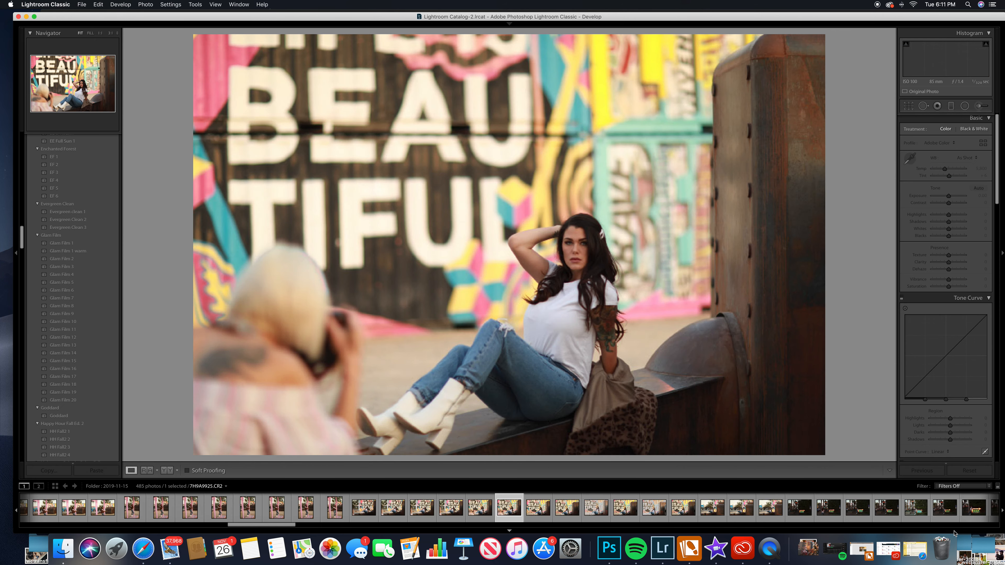
left_click(686, 514)
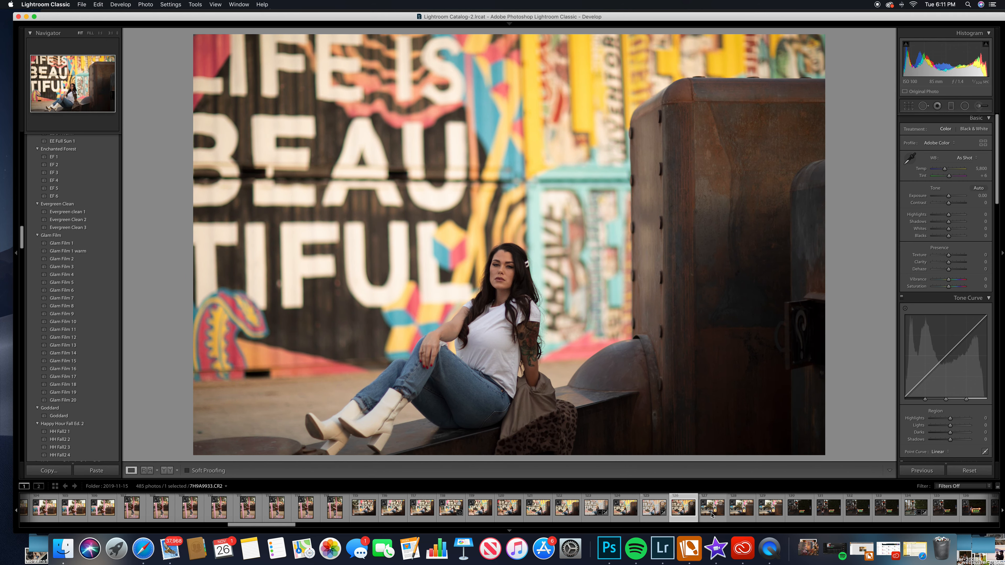
key("Right")
left_click(623, 514)
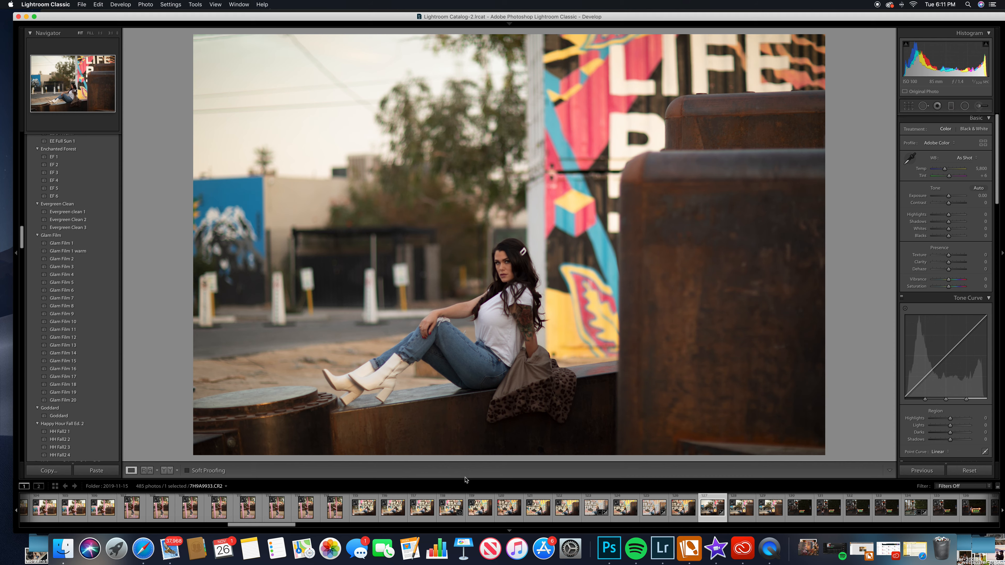
left_click(632, 514)
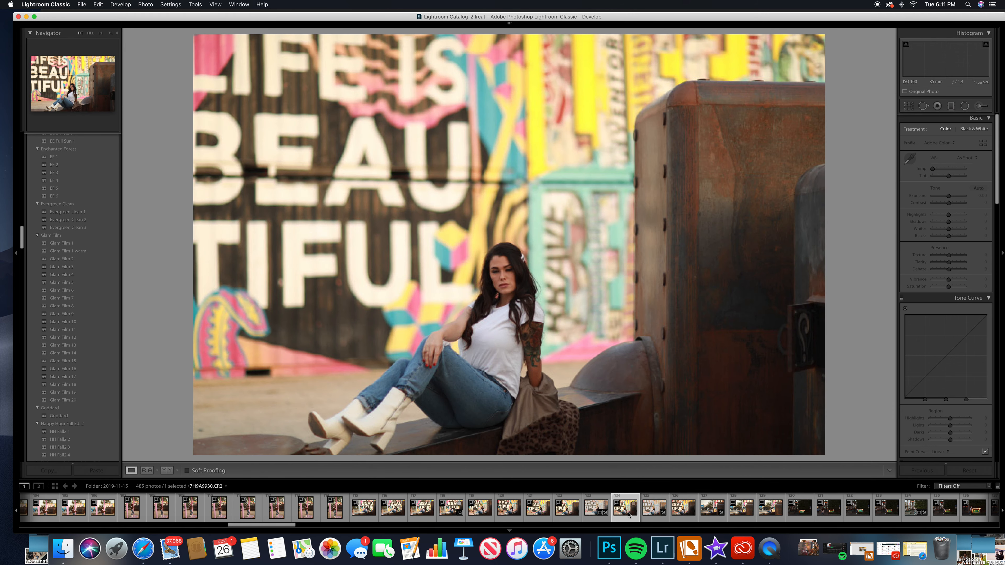
left_click(579, 512)
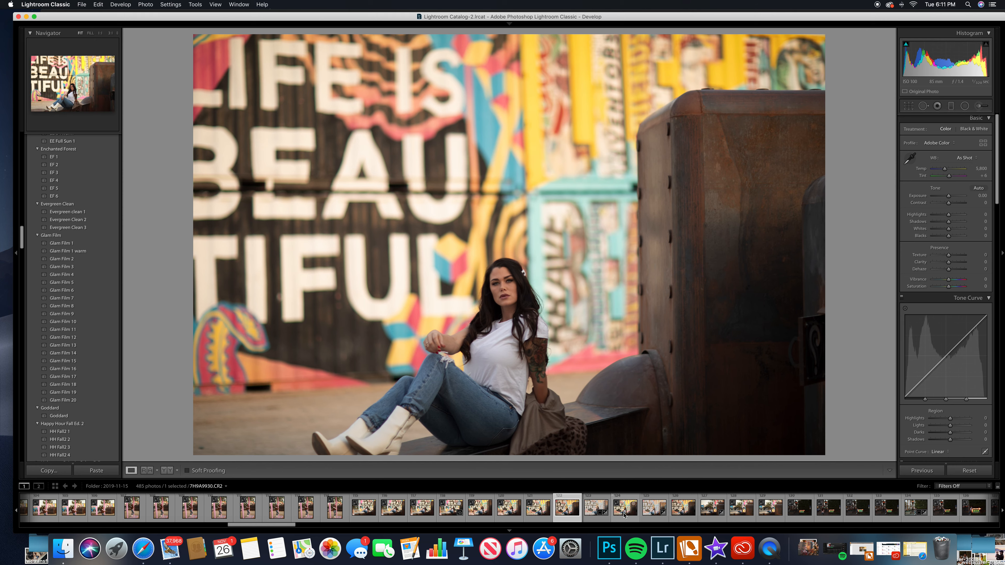
Reset the seated mural portrait 7H9A9931.CR2 and re-edit it with the Glam Film 13 preset and an exposure of +0.50.
left_click(655, 511)
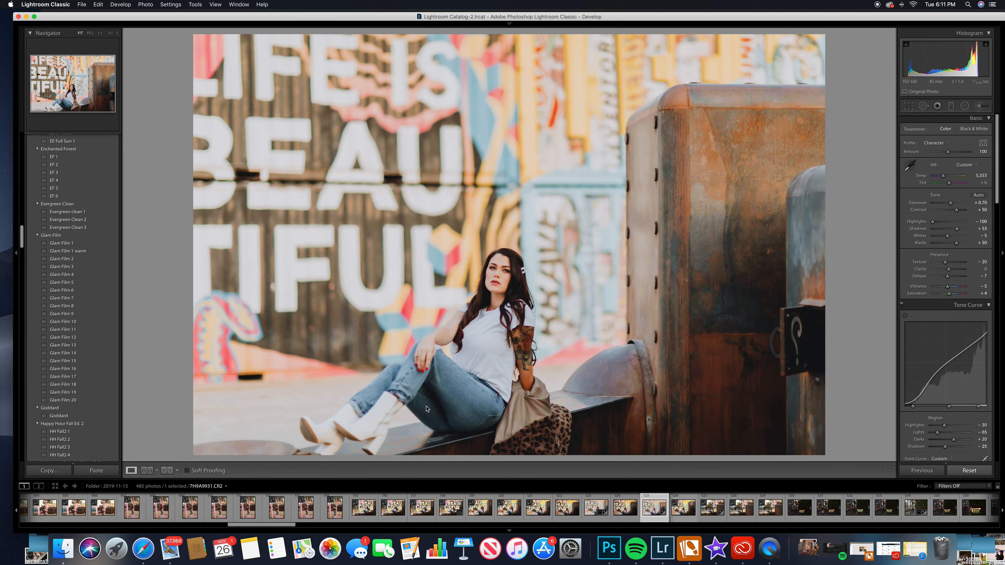
left_click(966, 473)
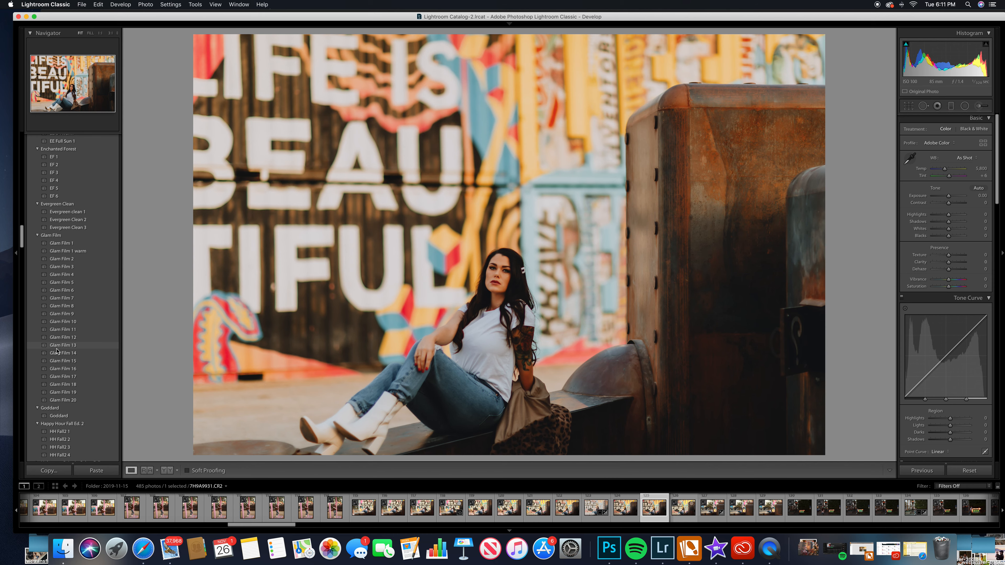
left_click(56, 350)
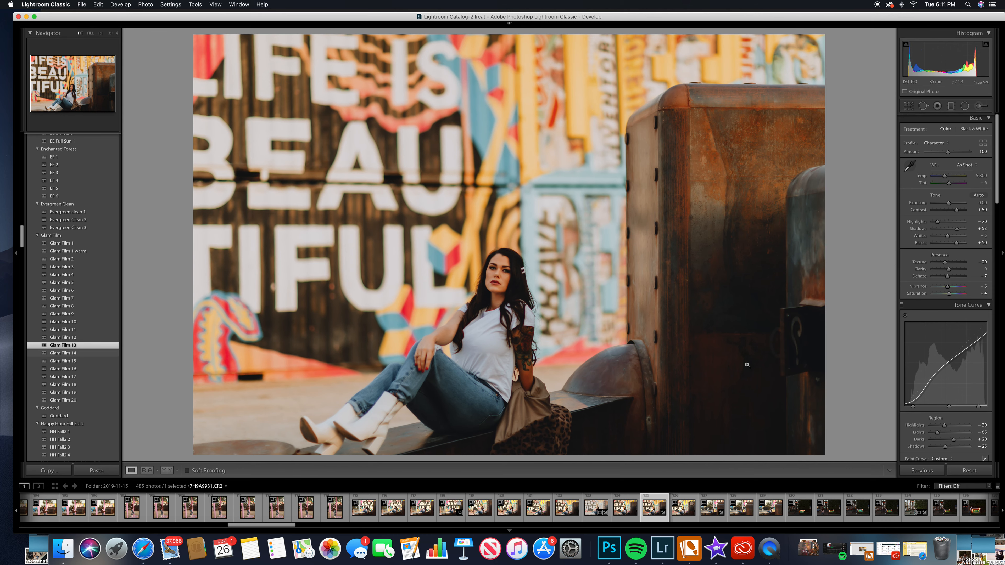
left_click_drag(948, 203, 950, 203)
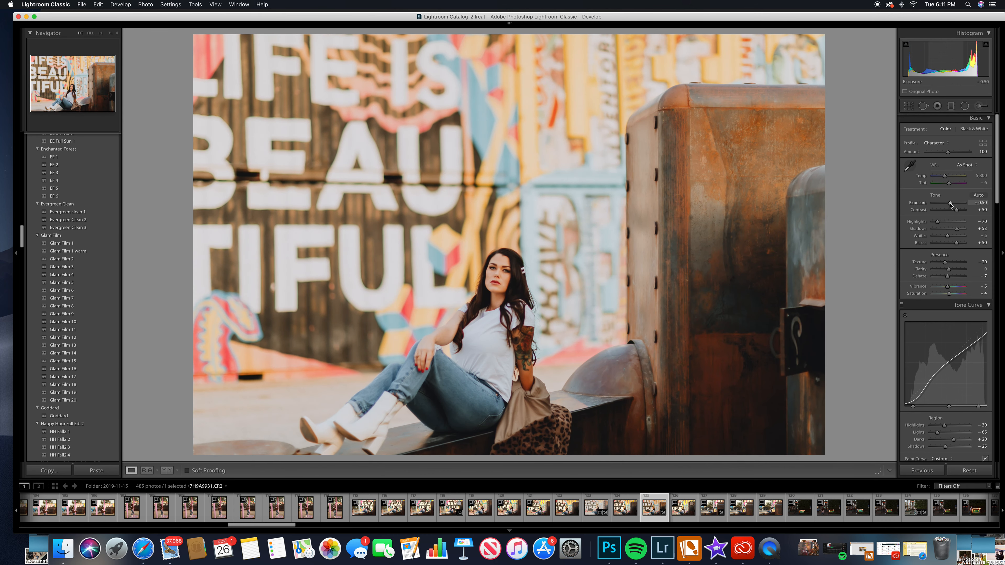
Set the seated mural portrait's exposure to +0.45 and its white balance temperature to 5,582.
left_click_drag(951, 203, 945, 177)
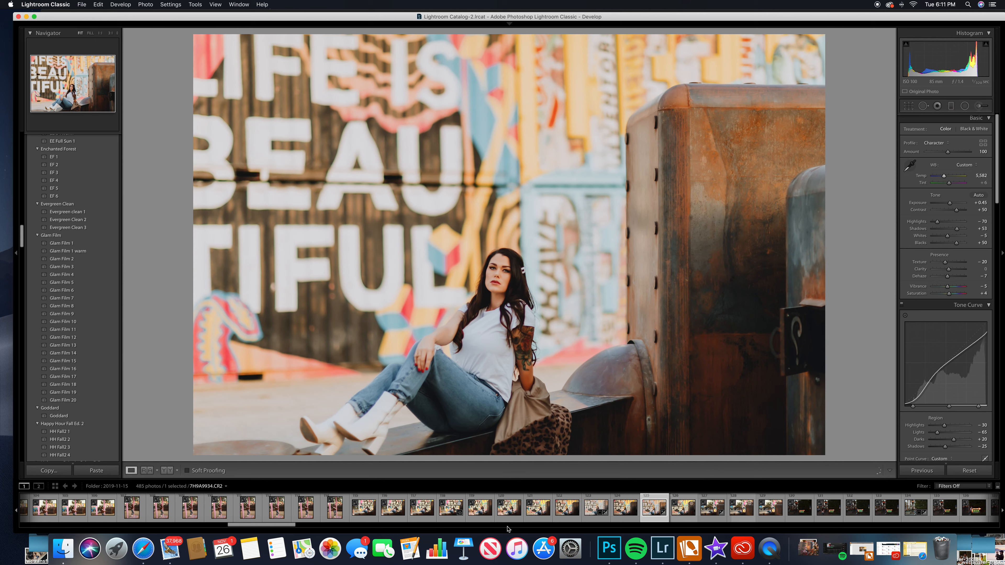
Apply the Glam Film 12 preset to alley portrait 7H9A9963.CR2, then set exposure to +1.00 and temperature to 5,878.
left_click_drag(279, 526, 363, 524)
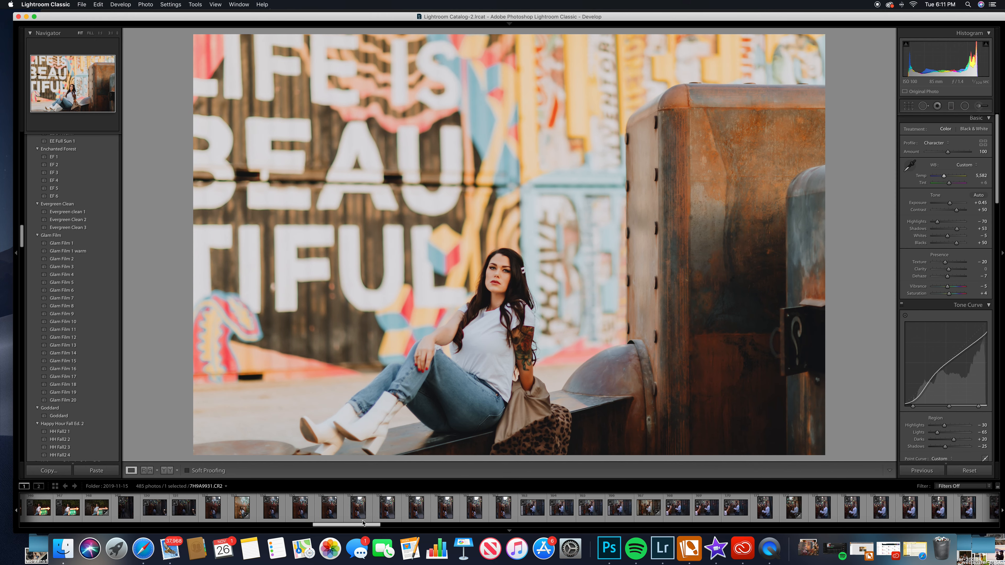
left_click(363, 514)
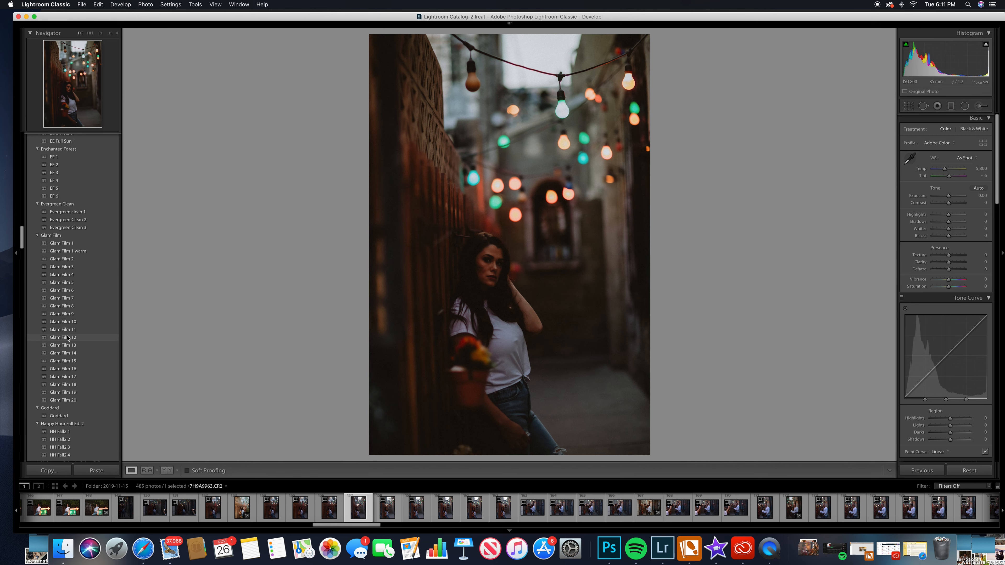
left_click(68, 338)
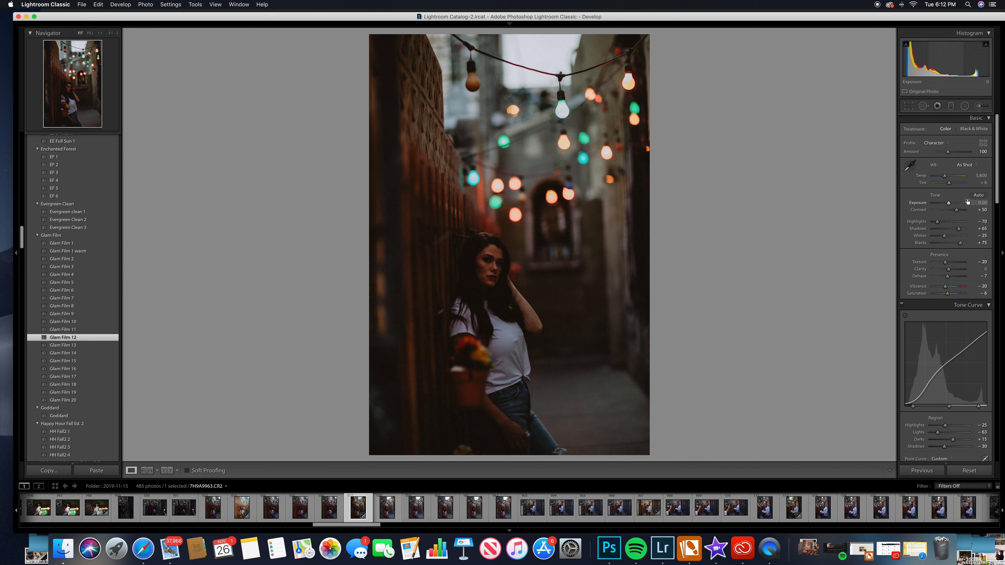
left_click_drag(949, 205, 952, 204)
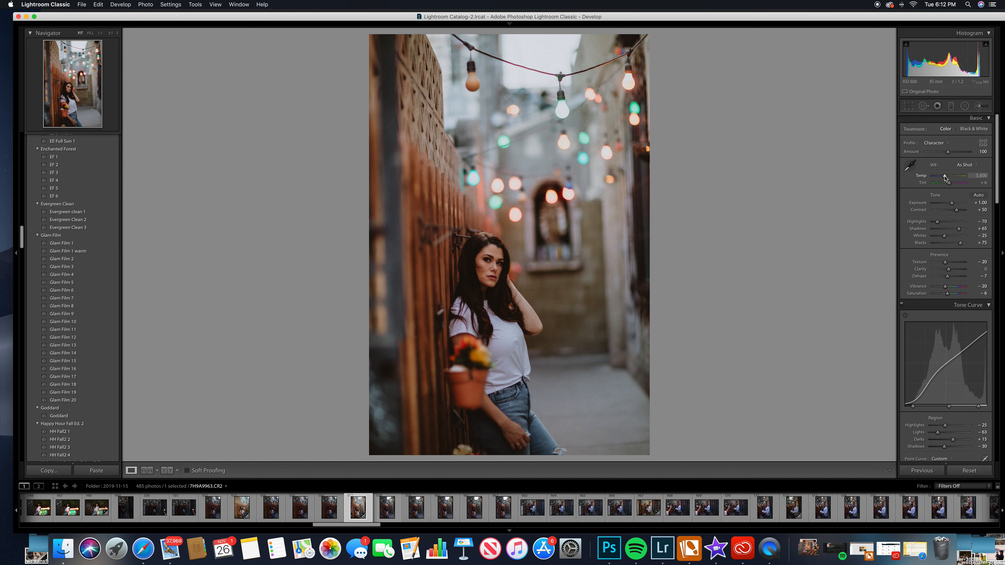
left_click_drag(946, 178, 947, 178)
Straighten the alley portrait by rotating its crop slightly and apply the crop.
left_click(909, 109)
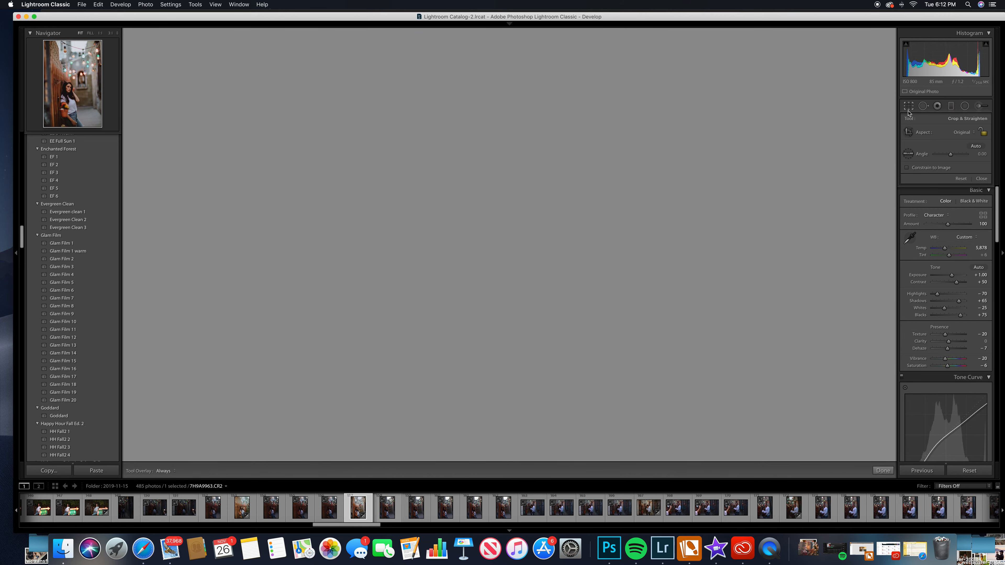
left_click_drag(950, 155, 953, 157)
left_click(883, 470)
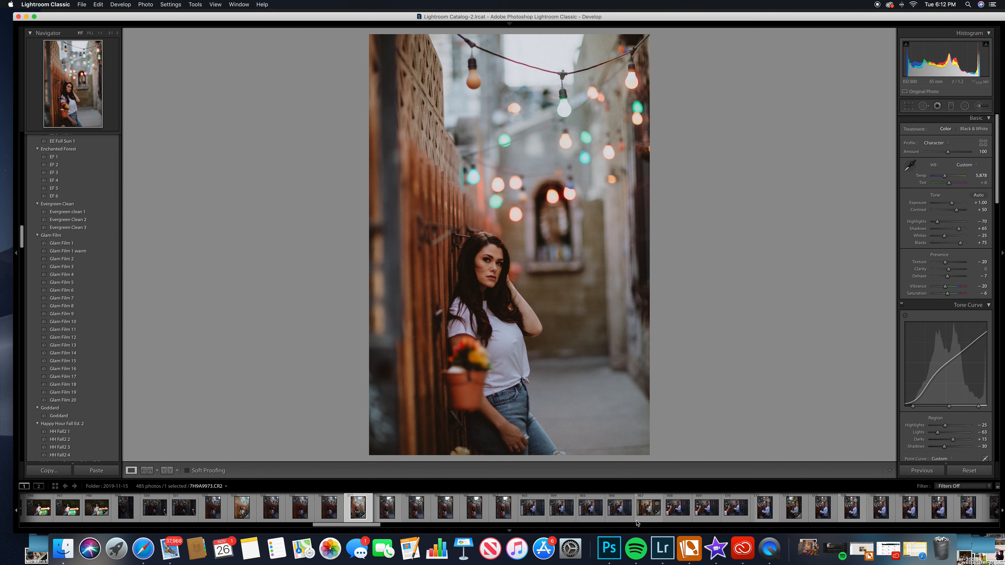
Edit the kissing couple photo 7H9A9972.CR2 with the Glam Film 13 preset, an exposure of +1.35 and a warmer temperature.
left_click(647, 510)
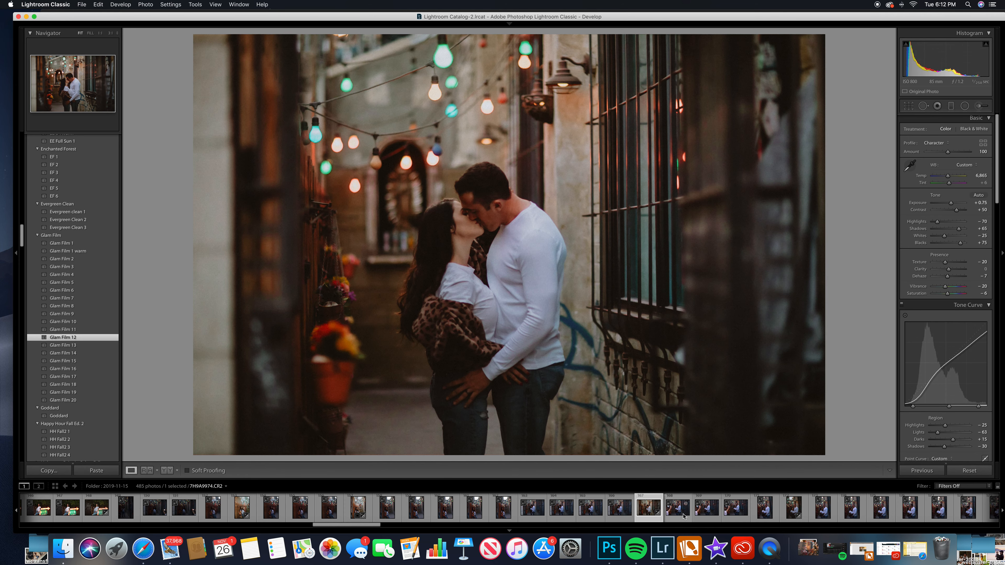
left_click(623, 515)
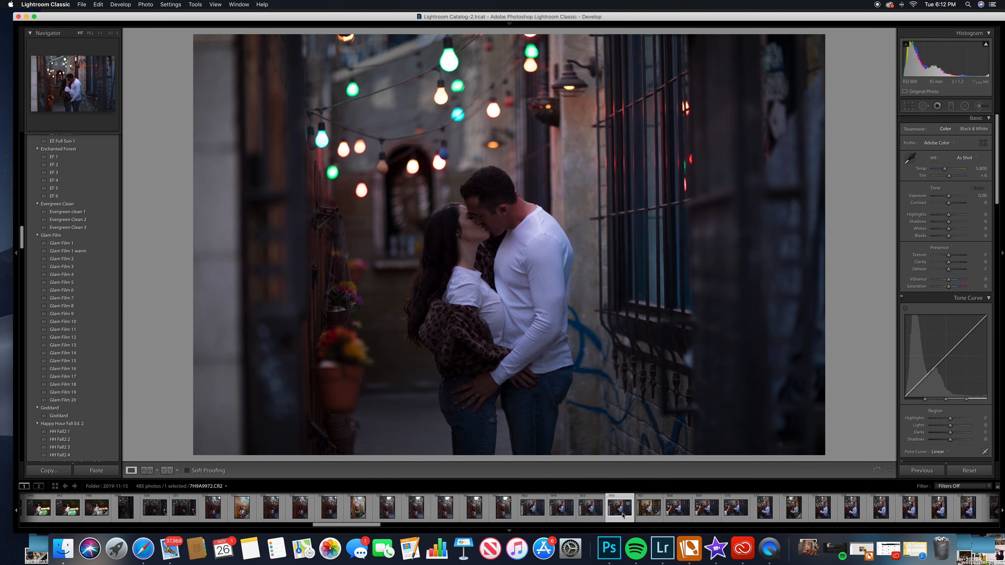
left_click(73, 347)
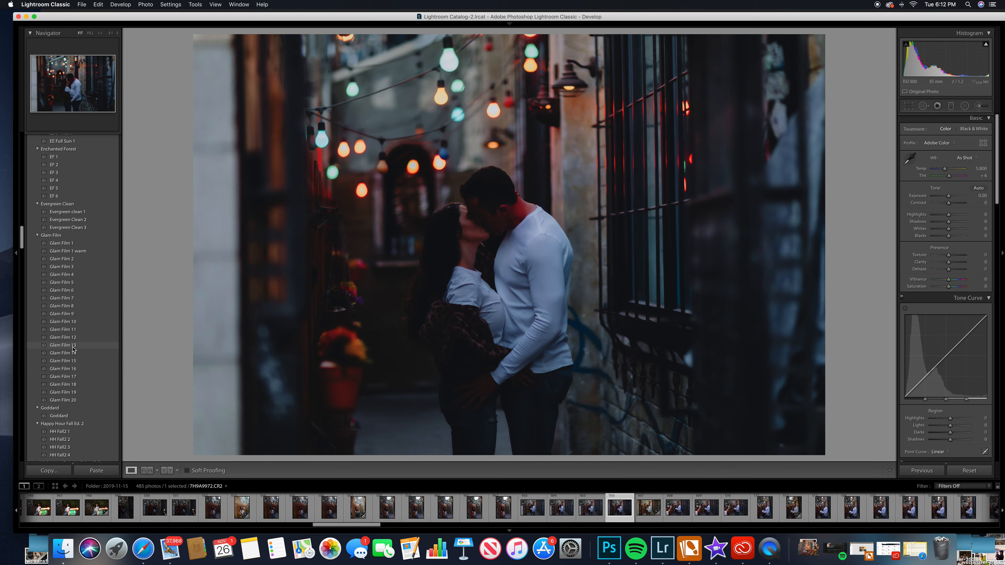
left_click(72, 348)
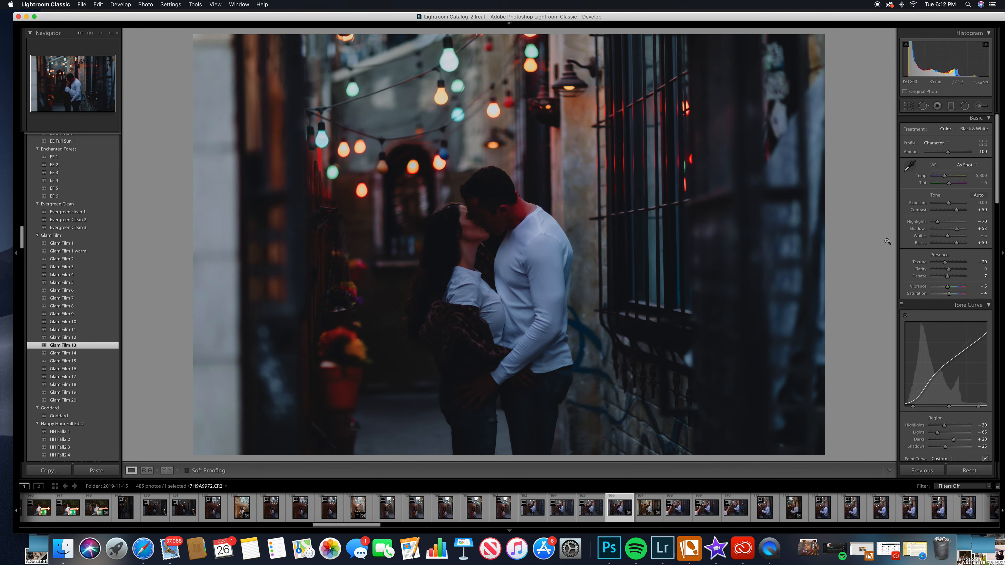
left_click_drag(949, 203, 949, 180)
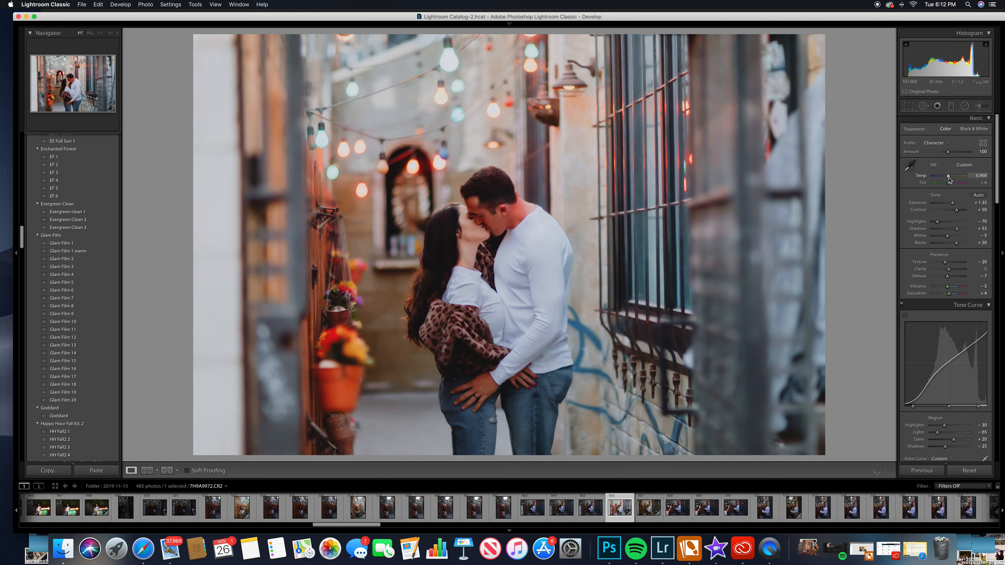
left_click_drag(950, 180, 951, 181)
scroll(944, 275, "down", 4)
scroll(944, 275, "down", 7)
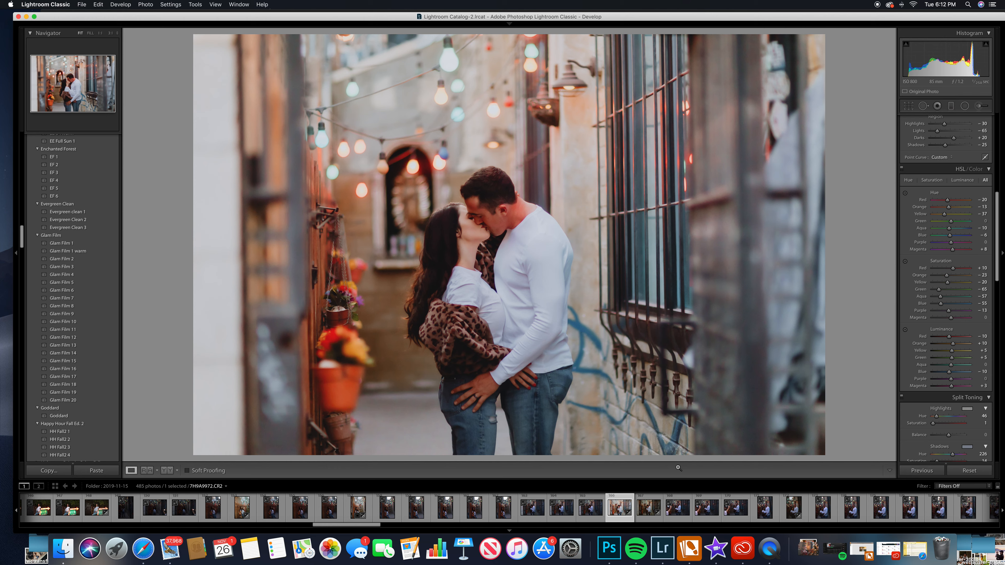
Find the vertical kissing portrait 7H9A9987.CR2, compare Glam Film presets on it and apply Glam Film 10.
left_click(646, 509)
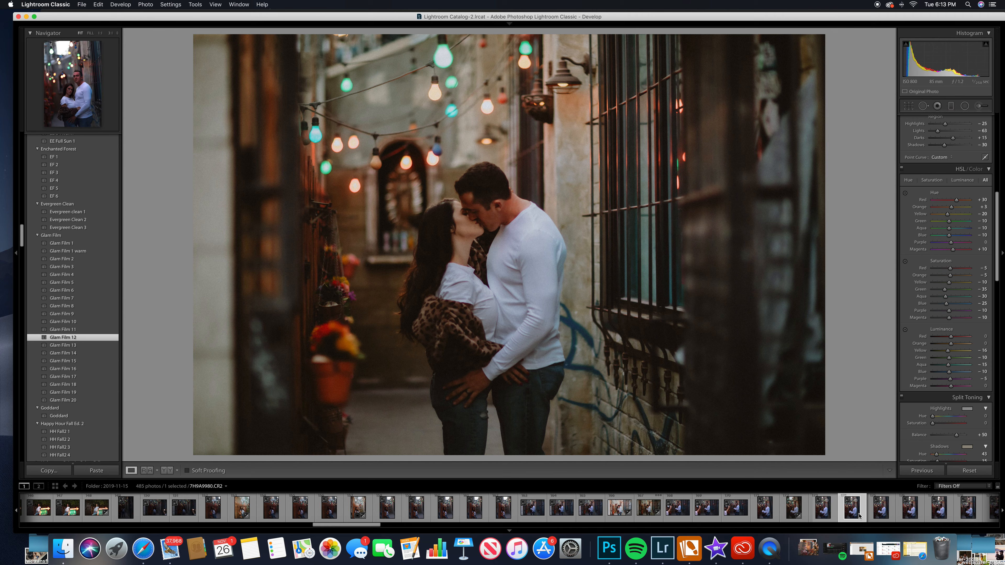
left_click(852, 507)
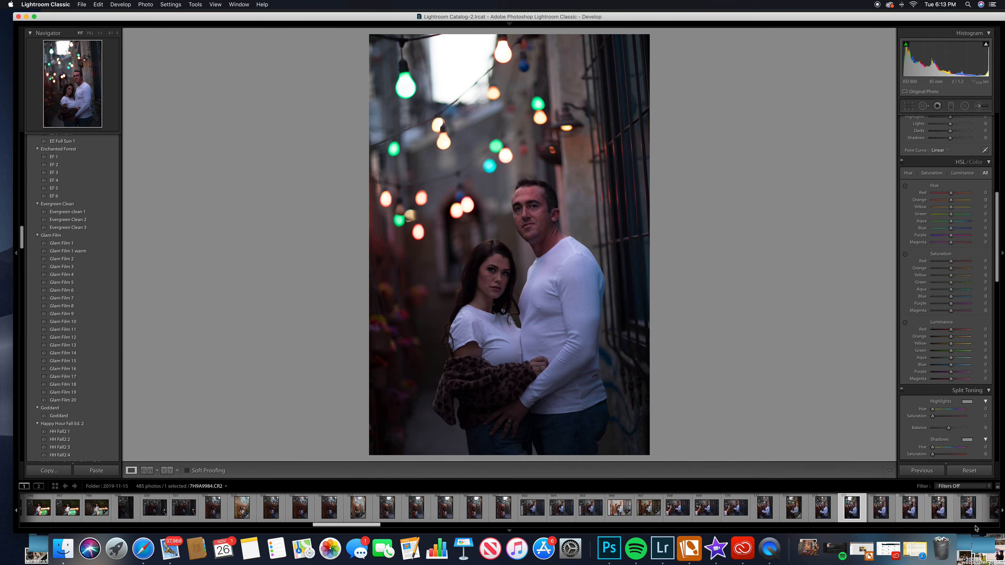
scroll(361, 523, "right", 5)
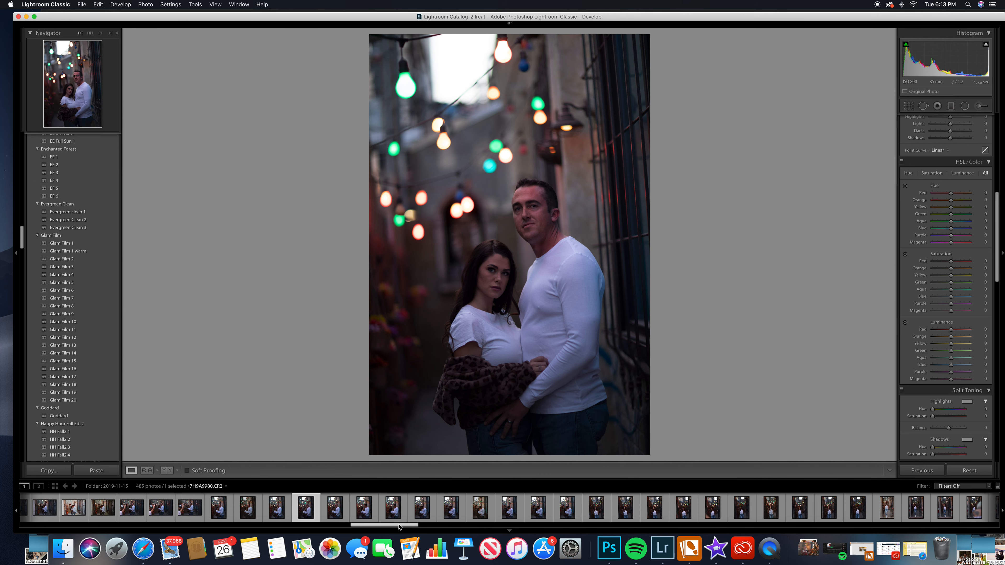
left_click(452, 512)
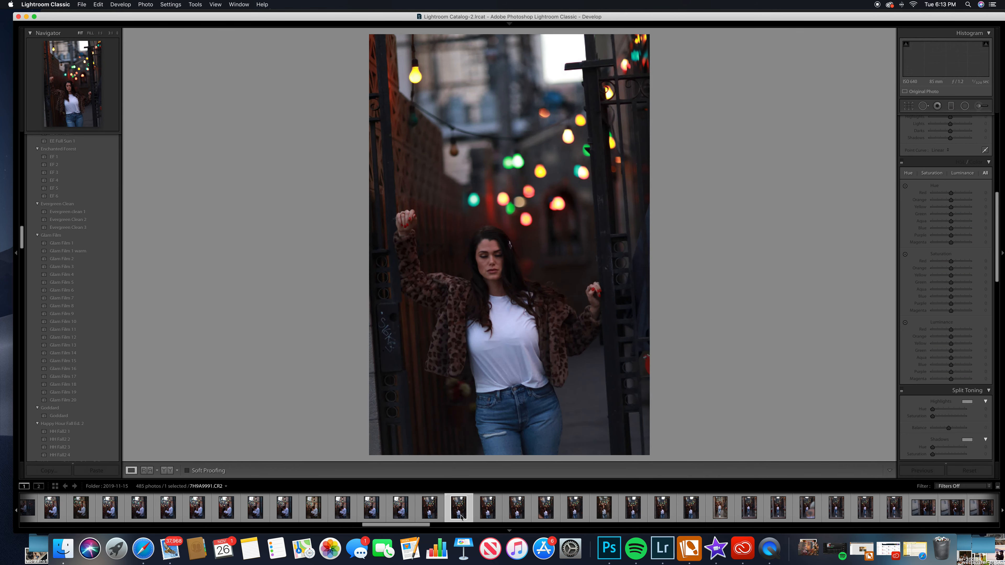
left_click(343, 515)
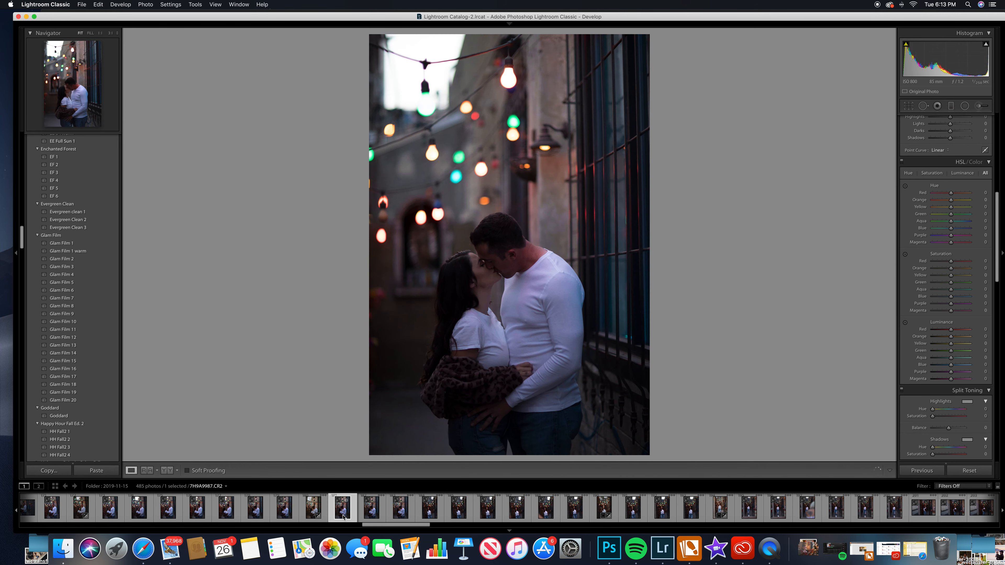
left_click(69, 393)
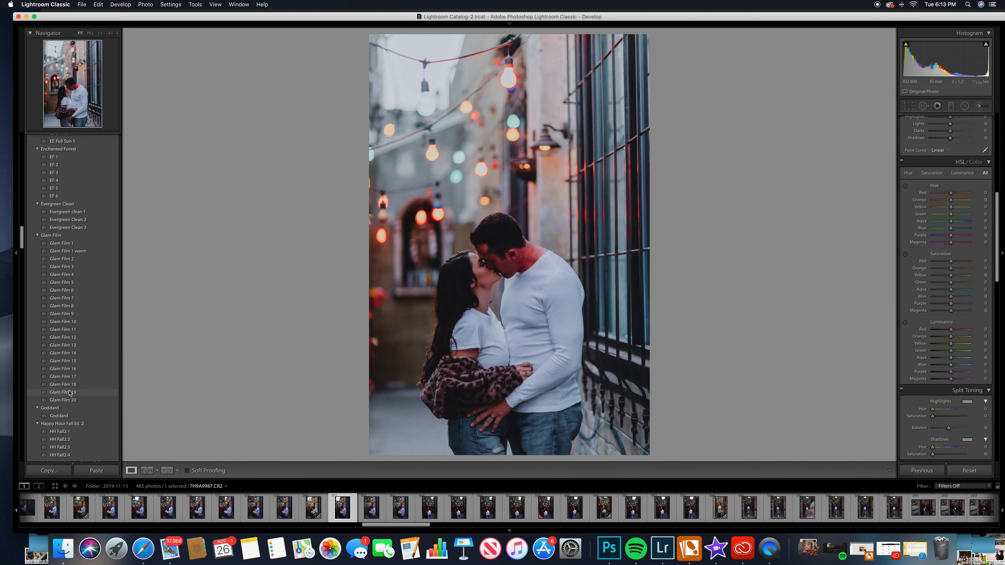
left_click(68, 361)
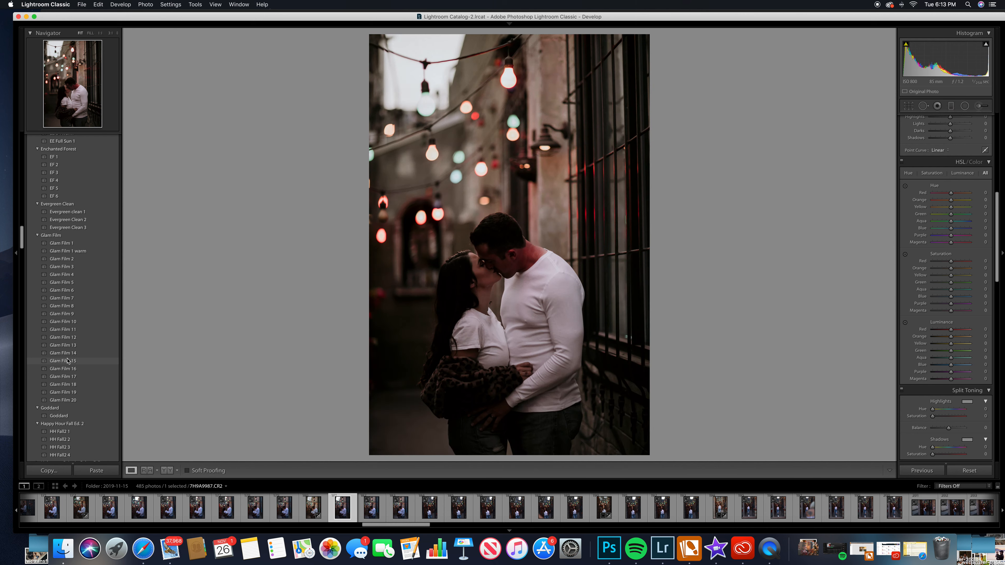
left_click(66, 323)
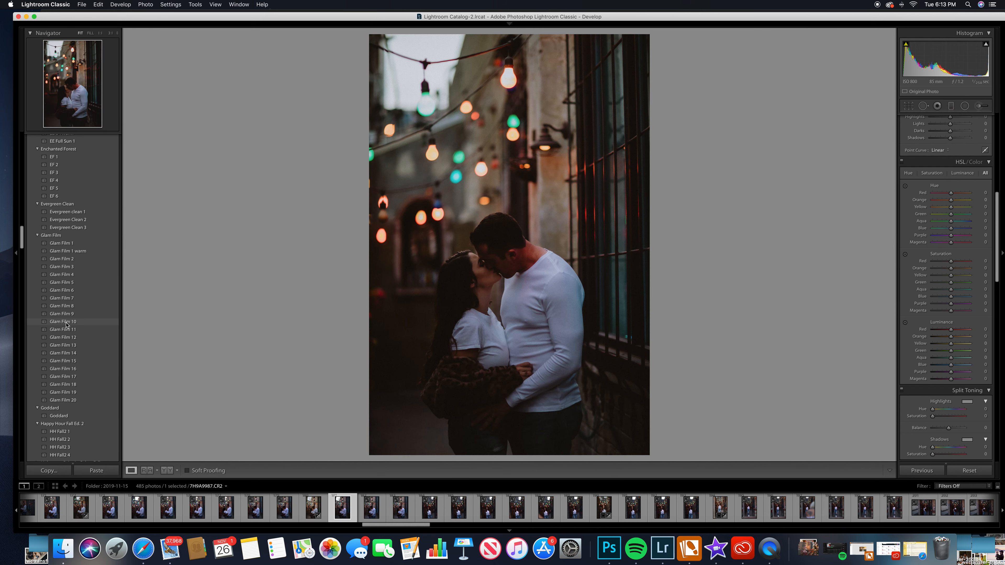
left_click(66, 322)
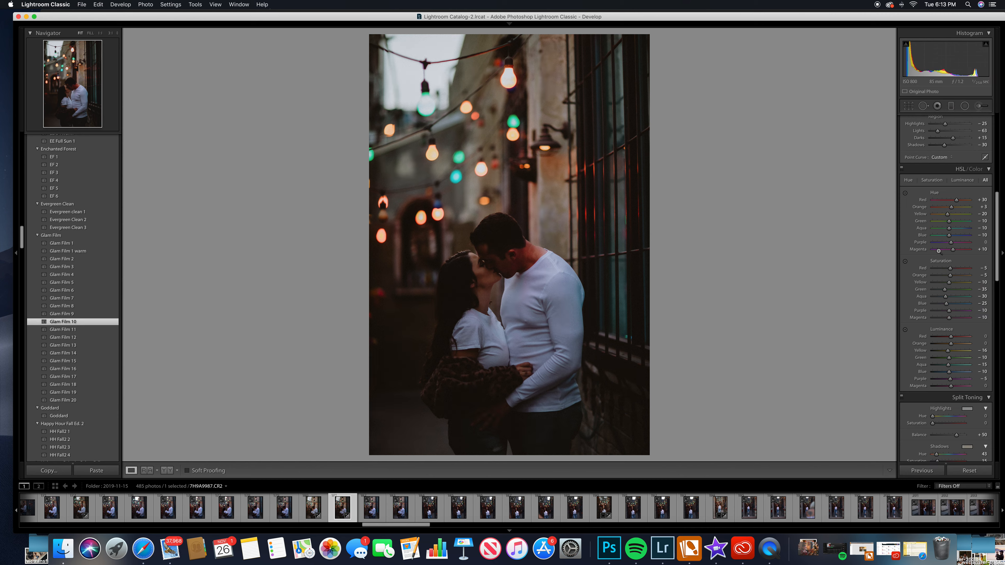
Raise the vertical kissing portrait's exposure to +0.90 and warm its temperature to 6,693.
scroll(947, 197, "up", 10)
scroll(948, 204, "down", 1)
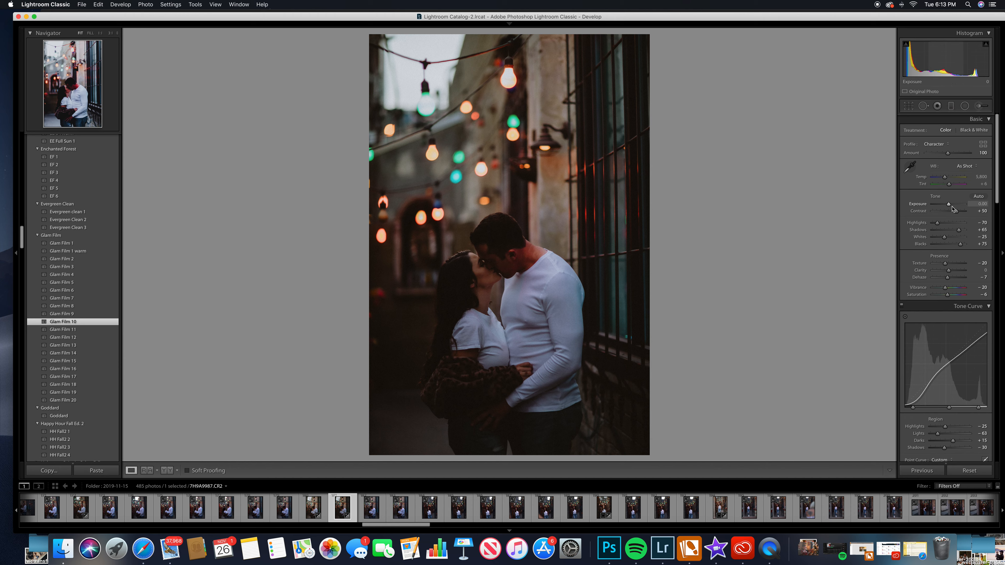
left_click_drag(949, 204, 949, 180)
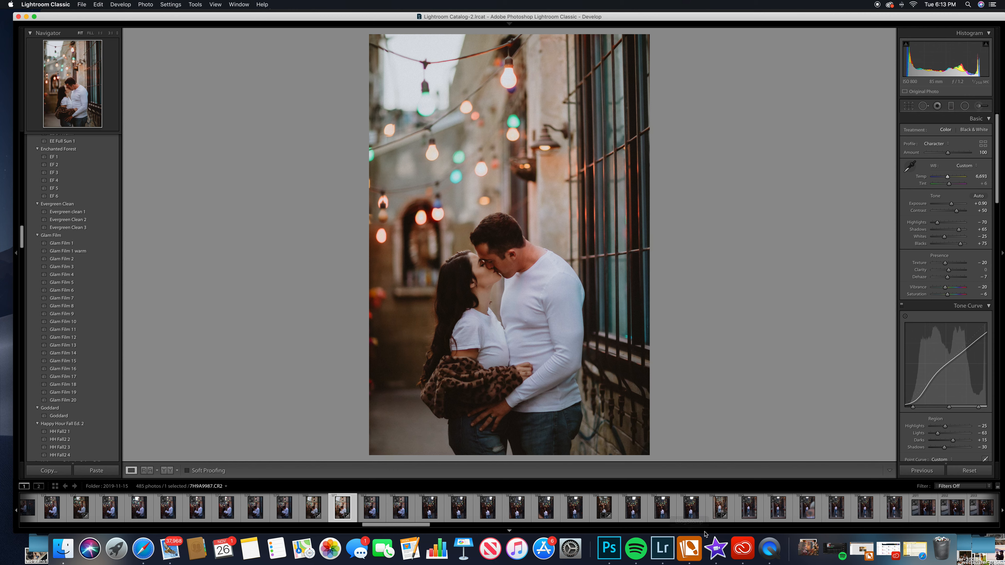
Edit the full-length gate portrait 7H9A0002.CR2 with the Glam Film 8 preset, exposure +1.00 and temperature 6,628.
left_click(632, 517)
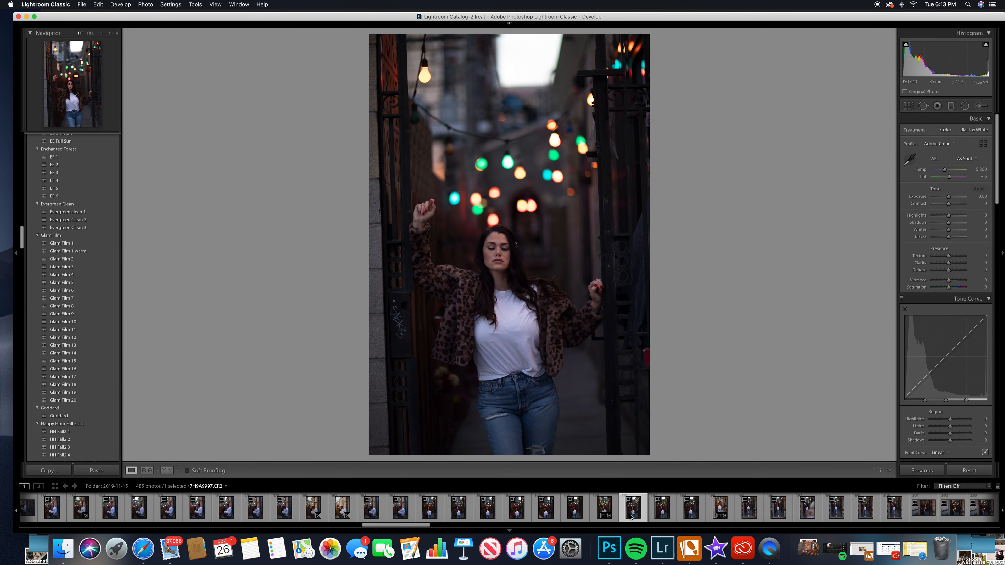
left_click(662, 511)
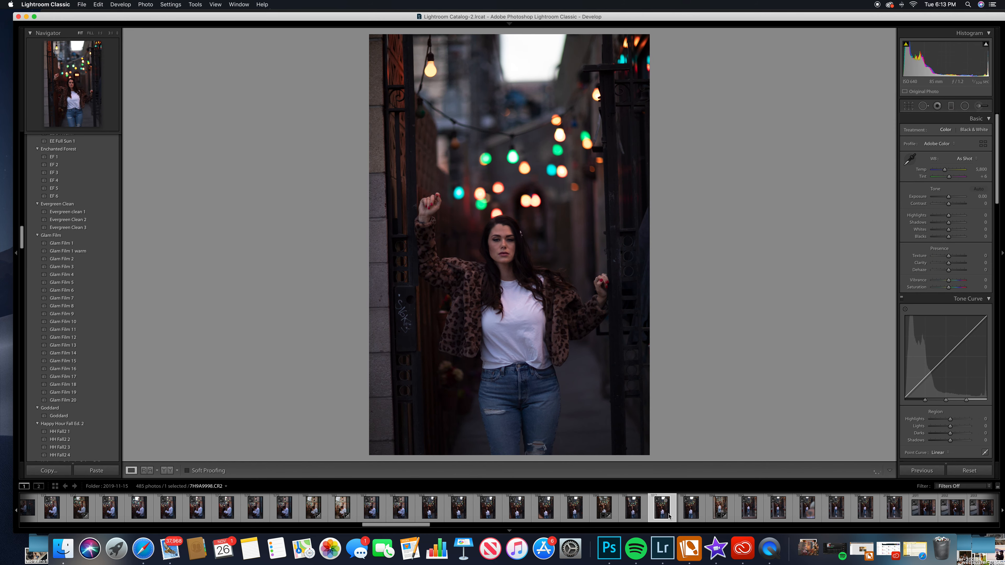
left_click(686, 517)
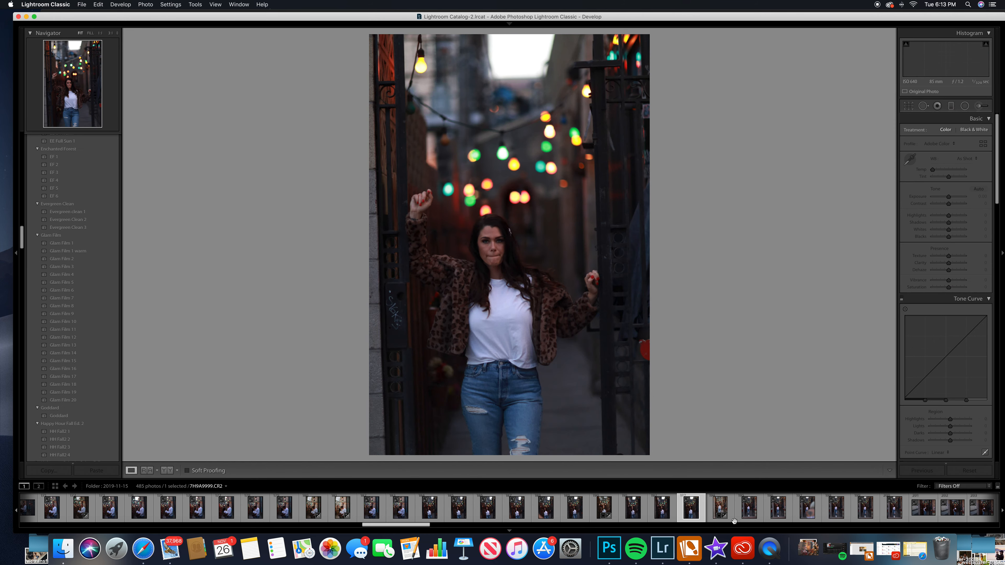
left_click(754, 517)
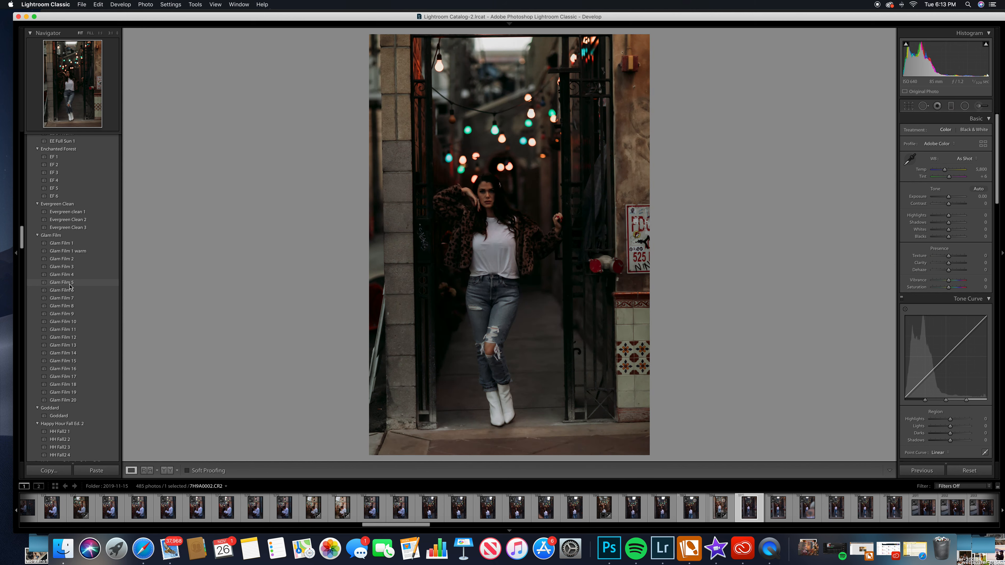
left_click(69, 306)
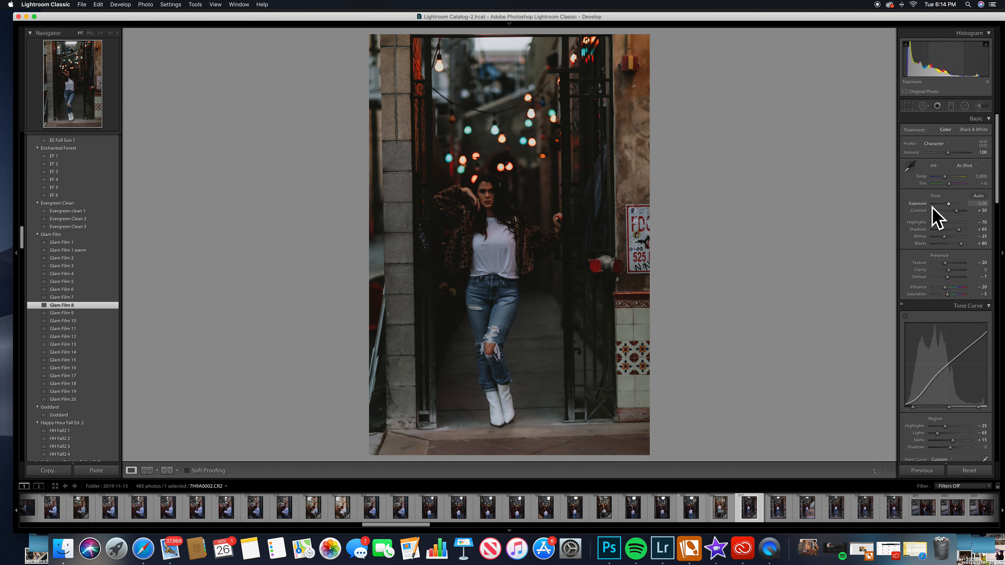
left_click_drag(949, 204, 949, 178)
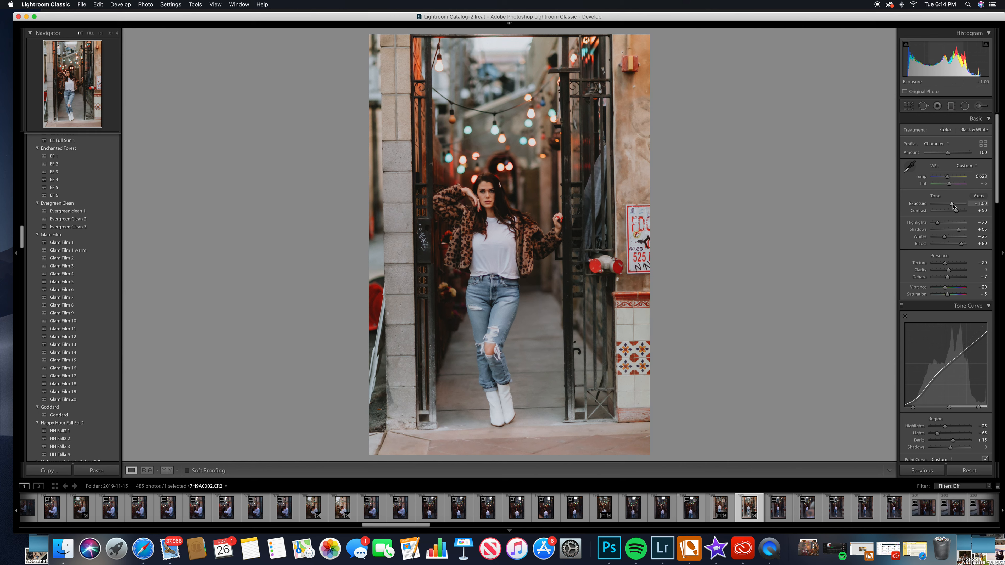
Look through the gate, couple and hotel photos for another one to edit and open the bar couple photo 7H9A0135.CR2.
left_click(927, 513)
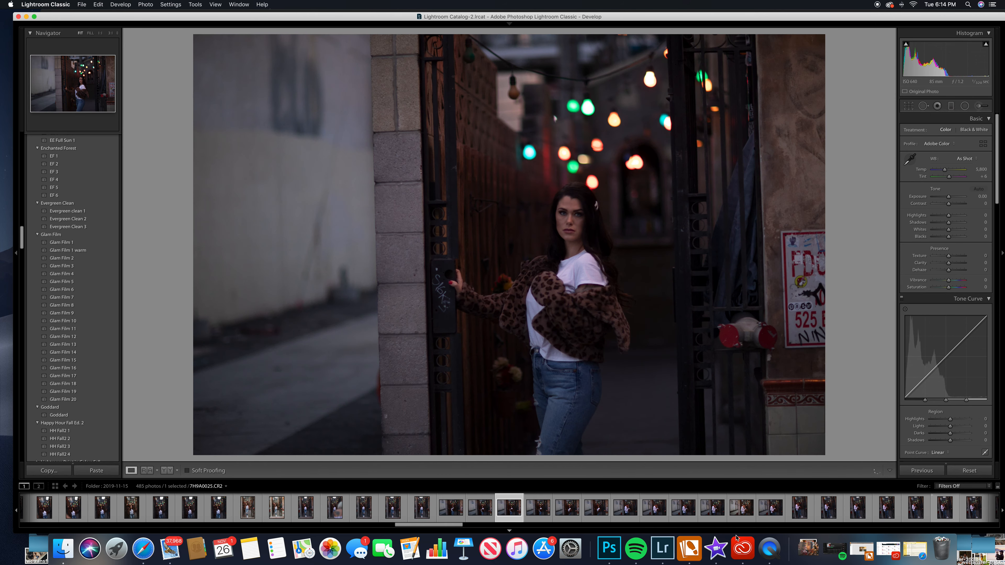
left_click(683, 508)
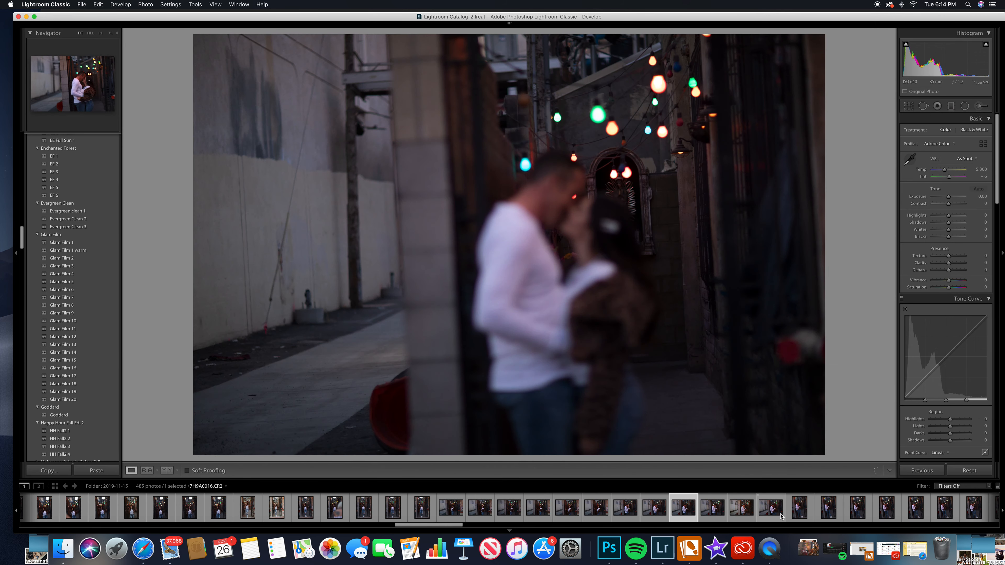
left_click(781, 517)
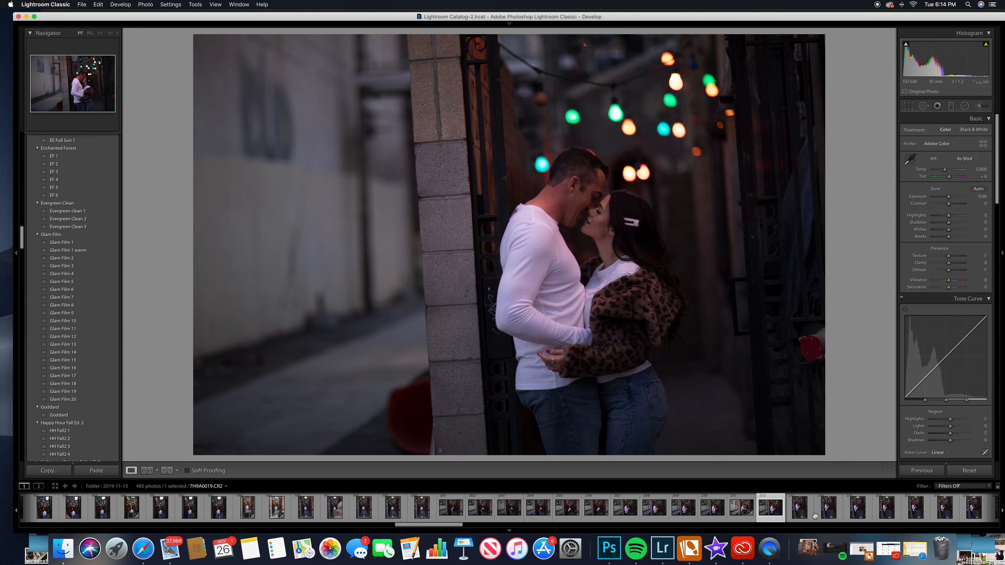
left_click_drag(417, 527, 509, 527)
left_click(563, 519)
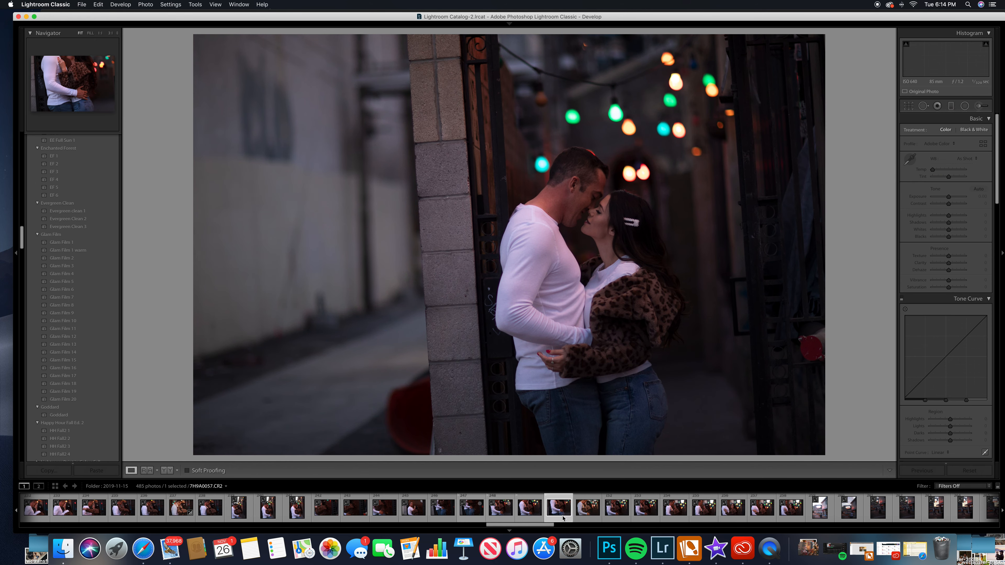
left_click(820, 509)
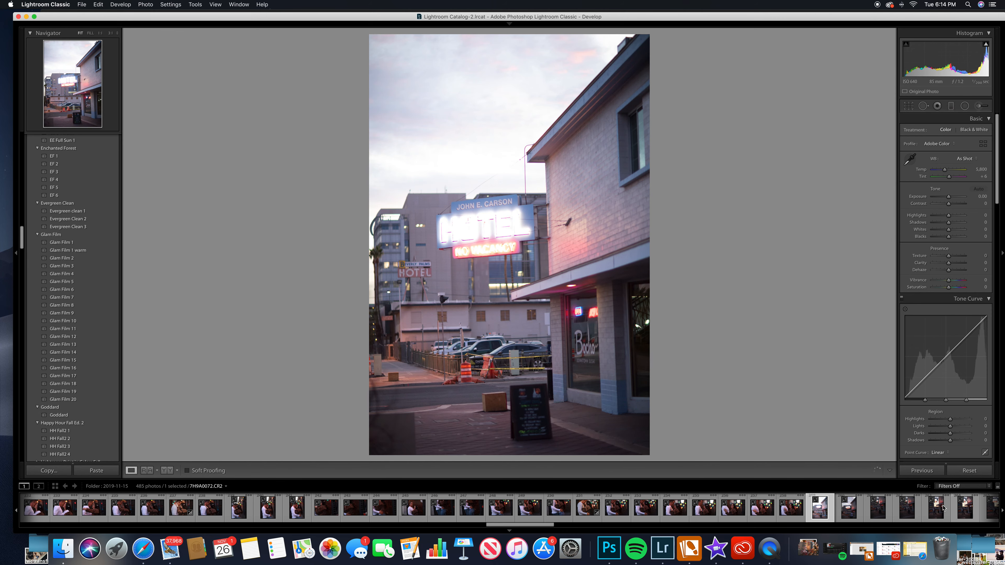
left_click_drag(540, 529, 692, 531)
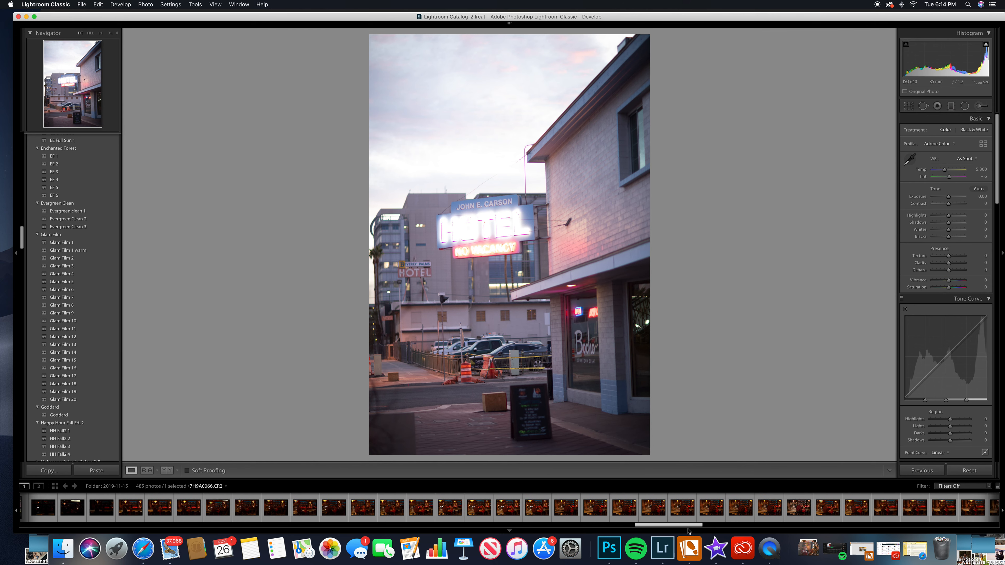
left_click(681, 514)
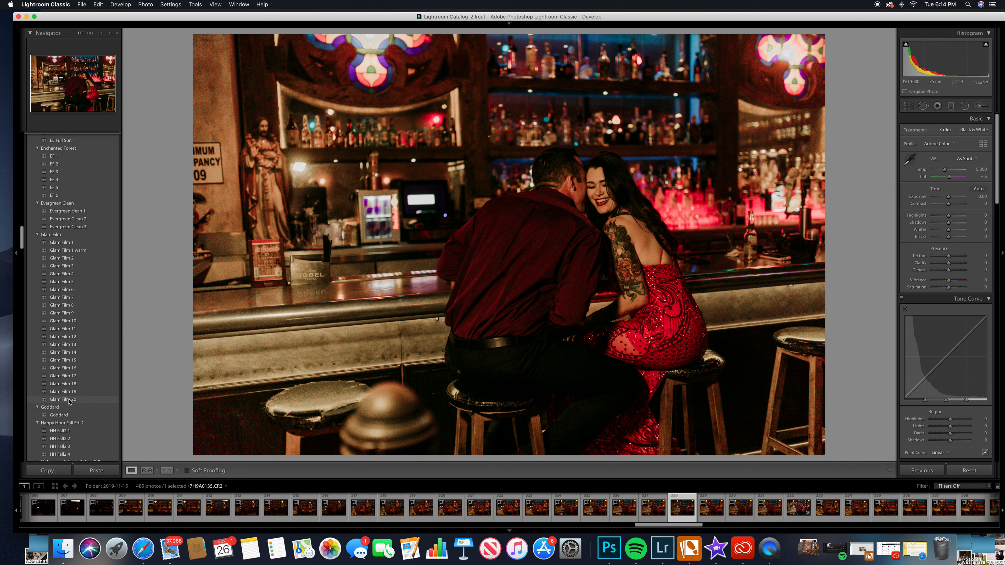
Apply the Glam Film 20 preset to the bar couple photo and set exposure to -0.05 and shadows to +89.
left_click(69, 400)
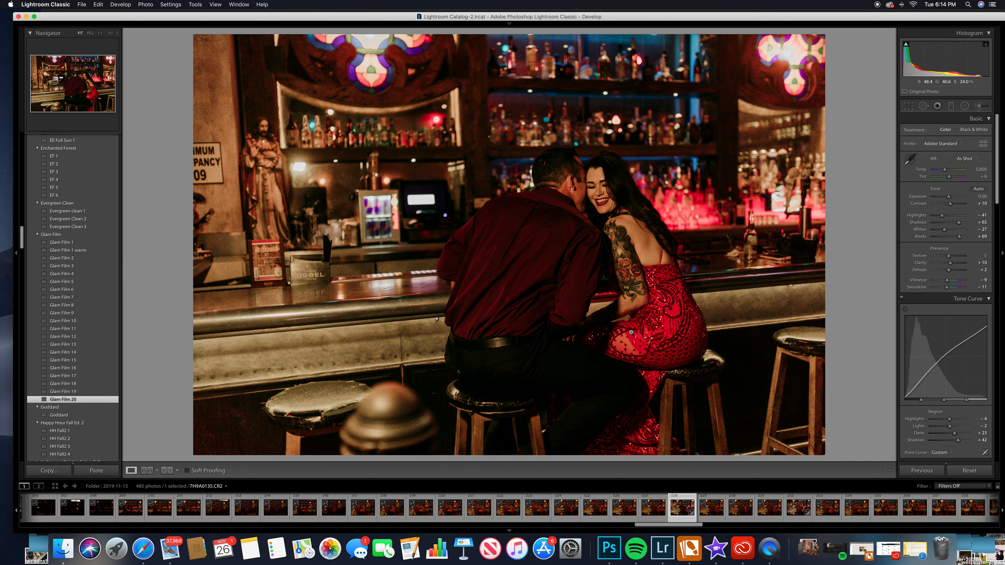
left_click_drag(949, 198, 949, 198)
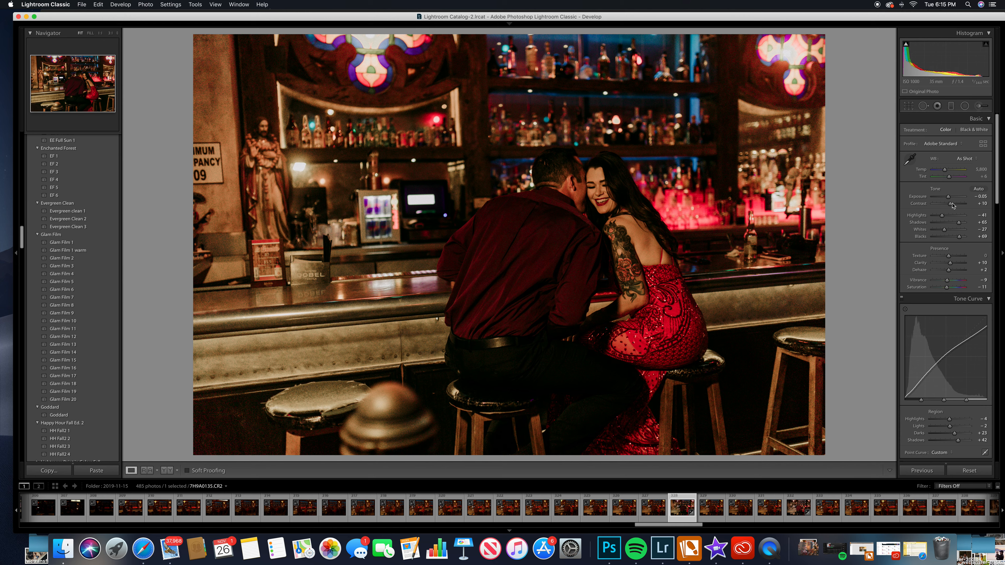
left_click_drag(960, 224, 962, 224)
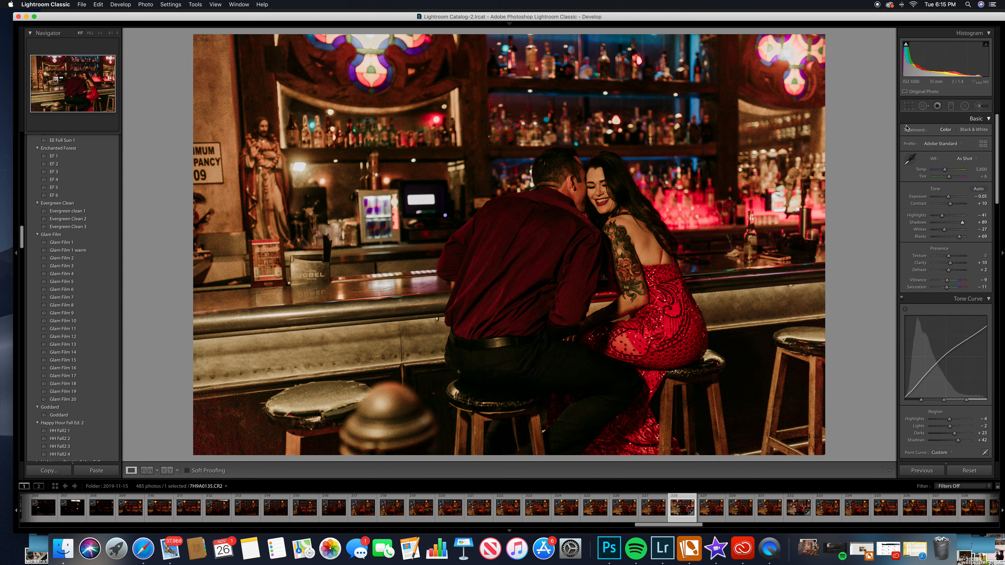
Straighten the bar couple photo by an angle of 2.07 and reposition the image within the crop.
left_click(908, 105)
left_click_drag(951, 155, 952, 156)
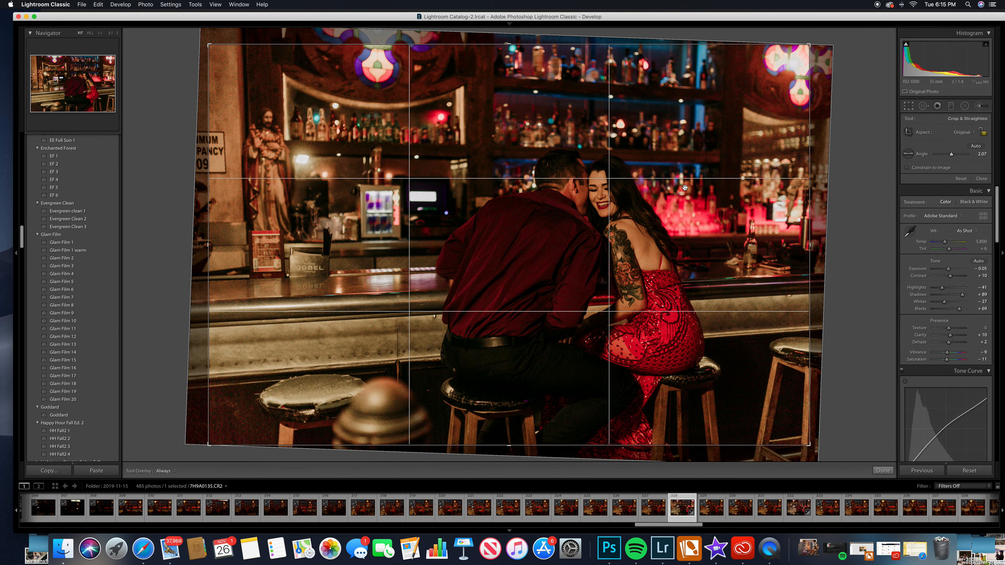
left_click_drag(594, 221, 568, 217)
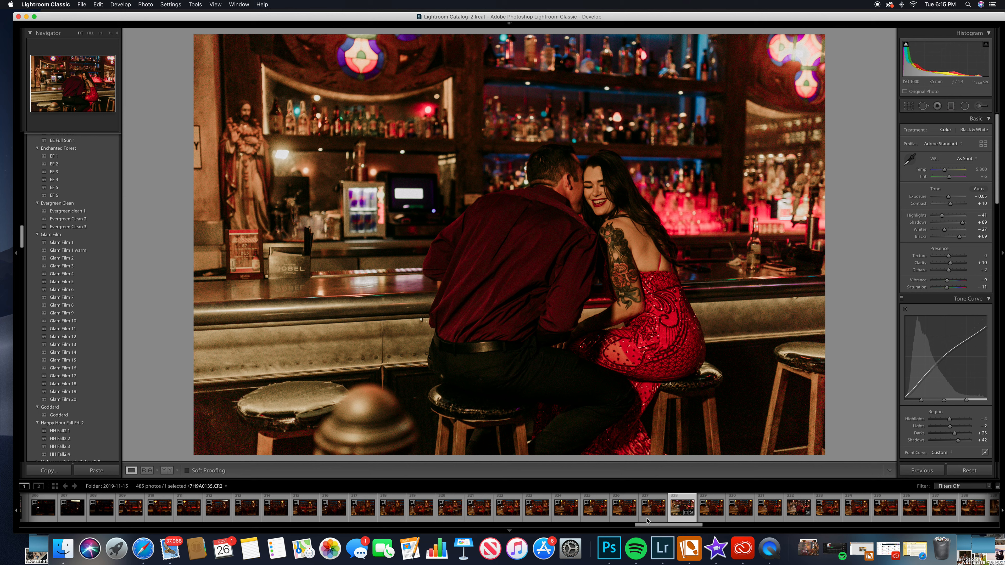
Open the hotel sign couple photo 7H9A0109.CR2, compare Glam Film presets on it and apply Glam Film 11.
left_click_drag(660, 526, 611, 526)
left_click(601, 508)
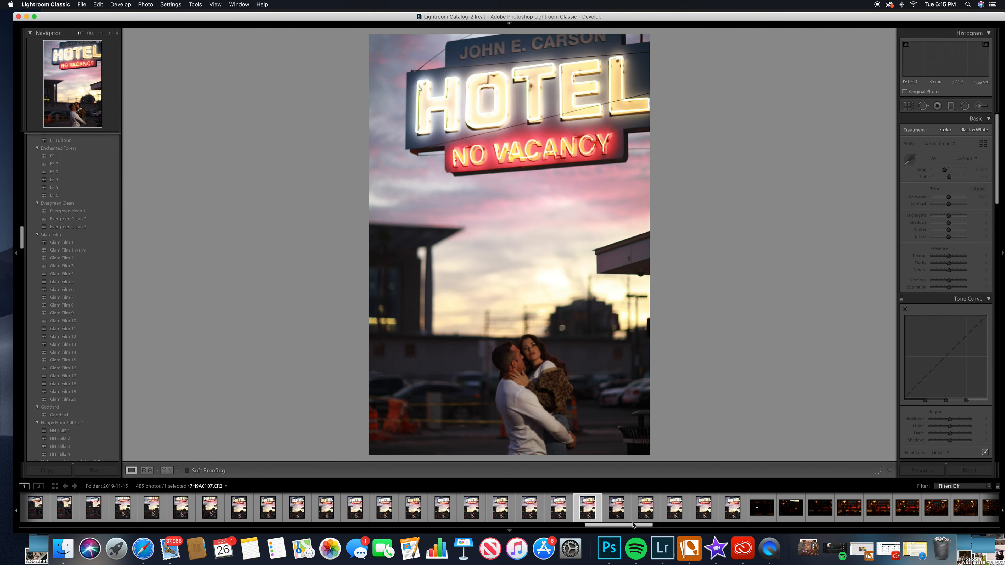
left_click(641, 514)
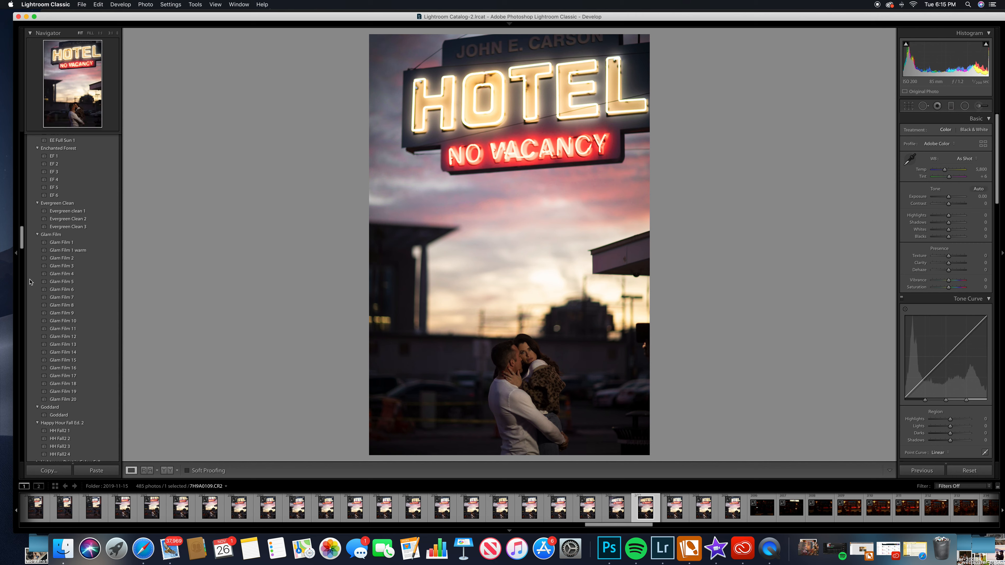
left_click(67, 312)
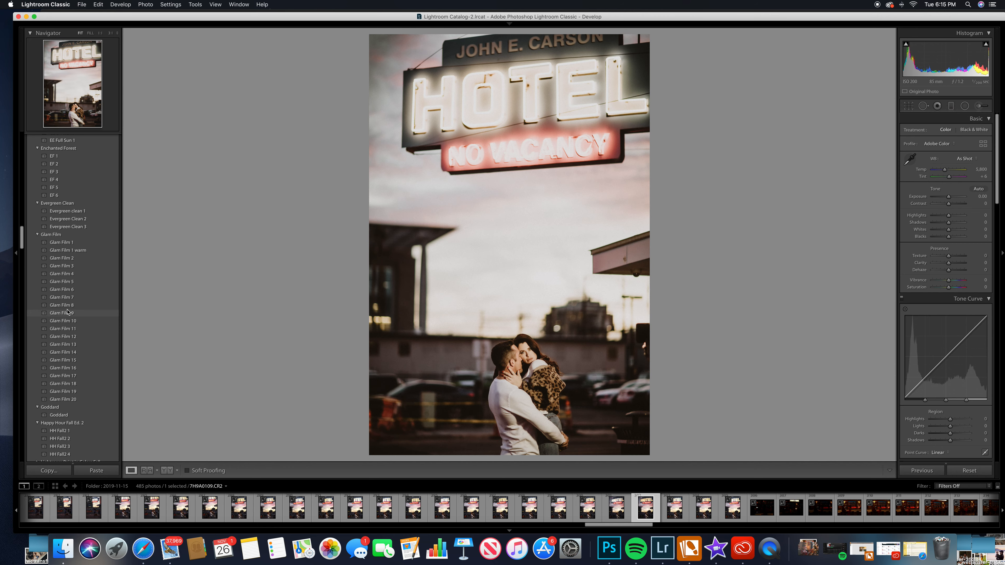
left_click(62, 328)
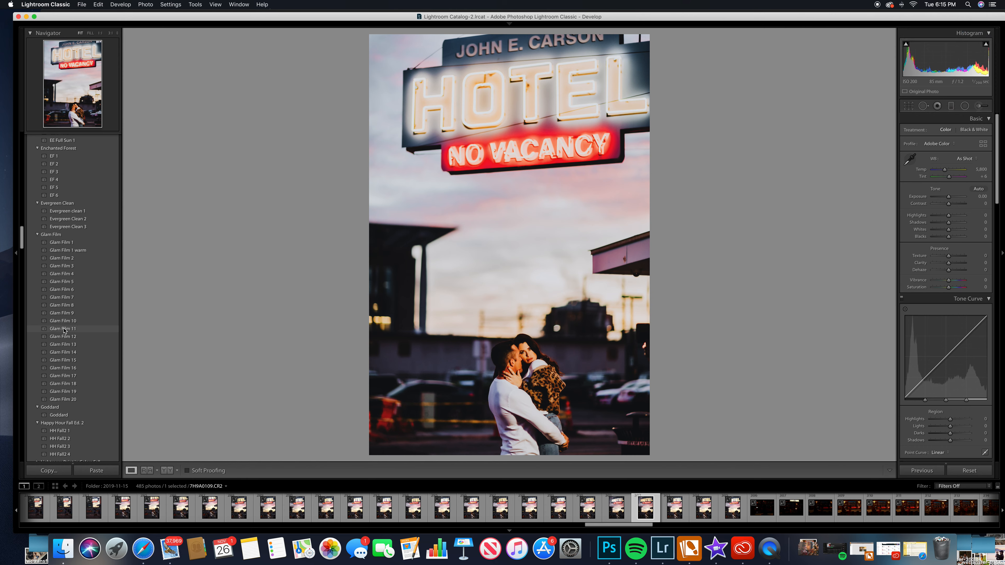
left_click(68, 331)
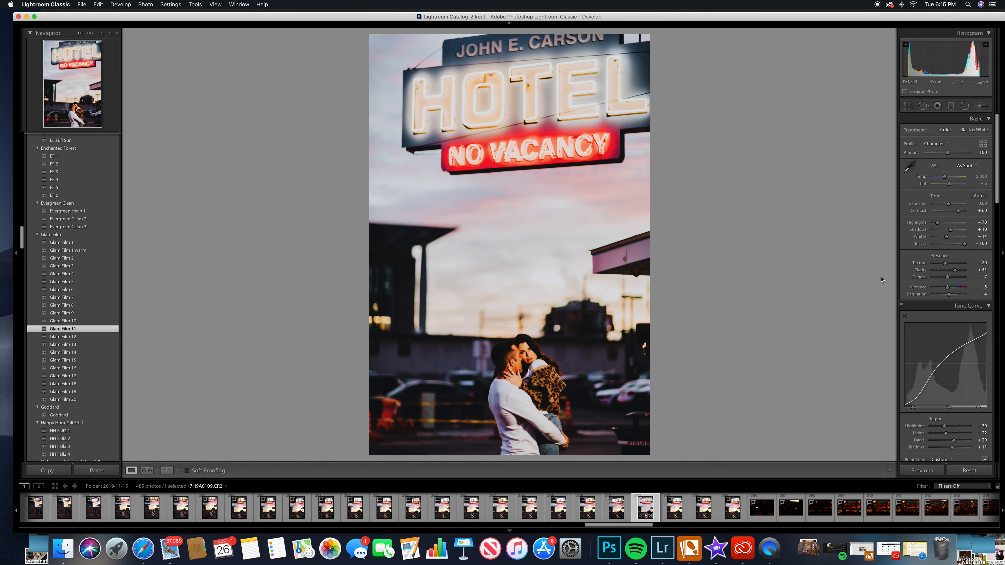
Cool the hotel sign photo's temperature and give its Split Toning shadows a warmer hue with more saturation.
left_click_drag(945, 177, 943, 179)
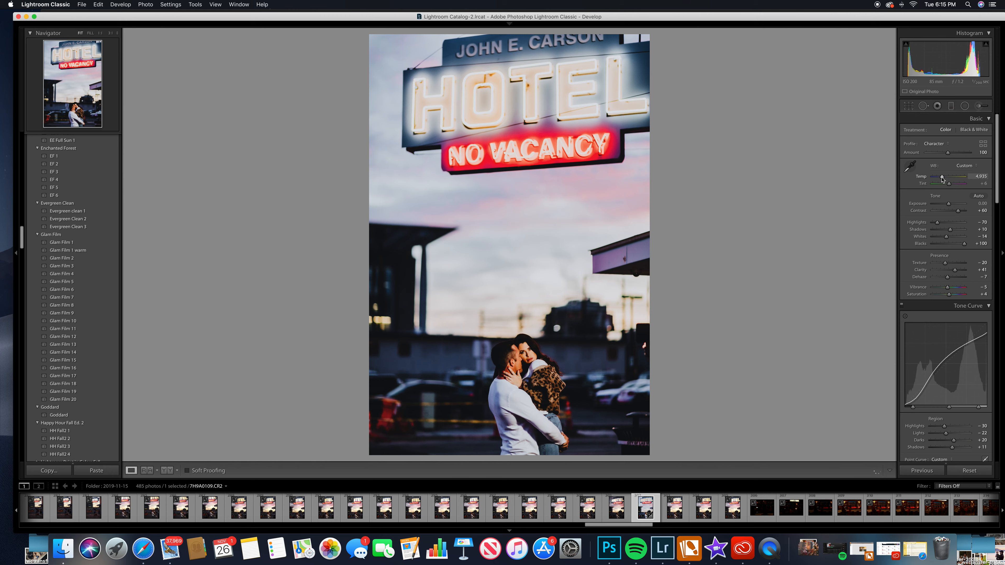
scroll(954, 271, "down", 10)
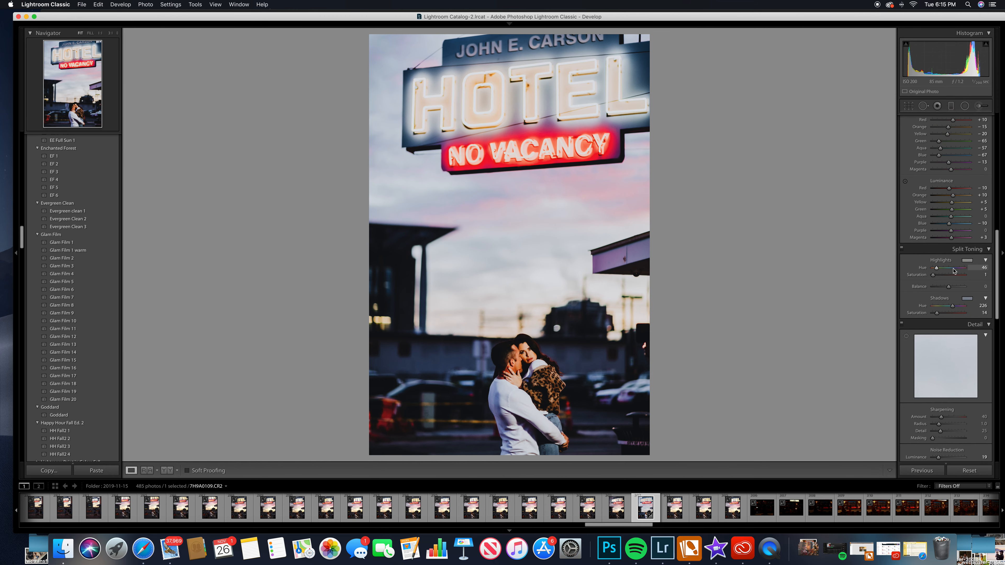
scroll(954, 271, "down", 1)
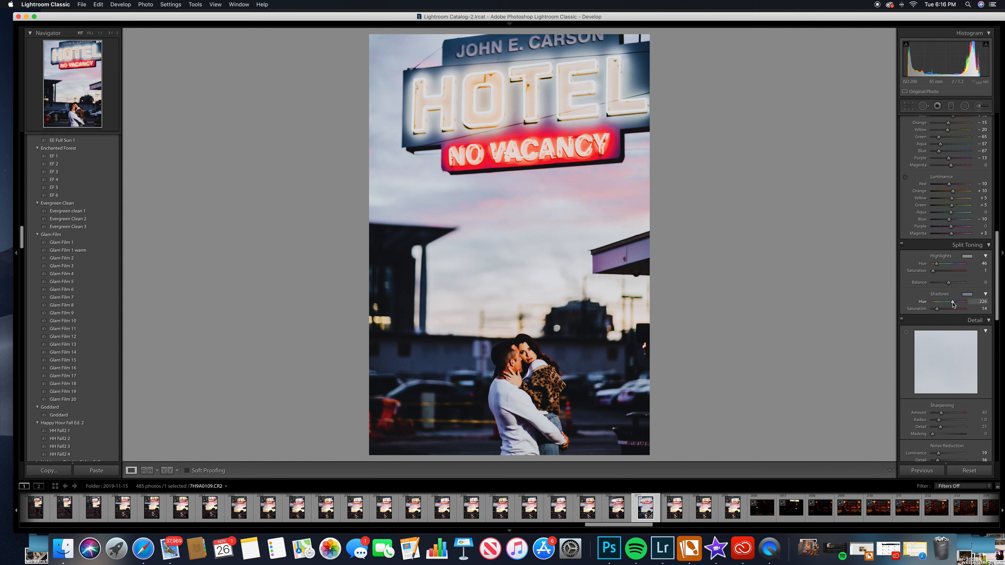
left_click_drag(954, 303, 938, 305)
left_click_drag(937, 308, 941, 313)
scroll(949, 293, "up", 15)
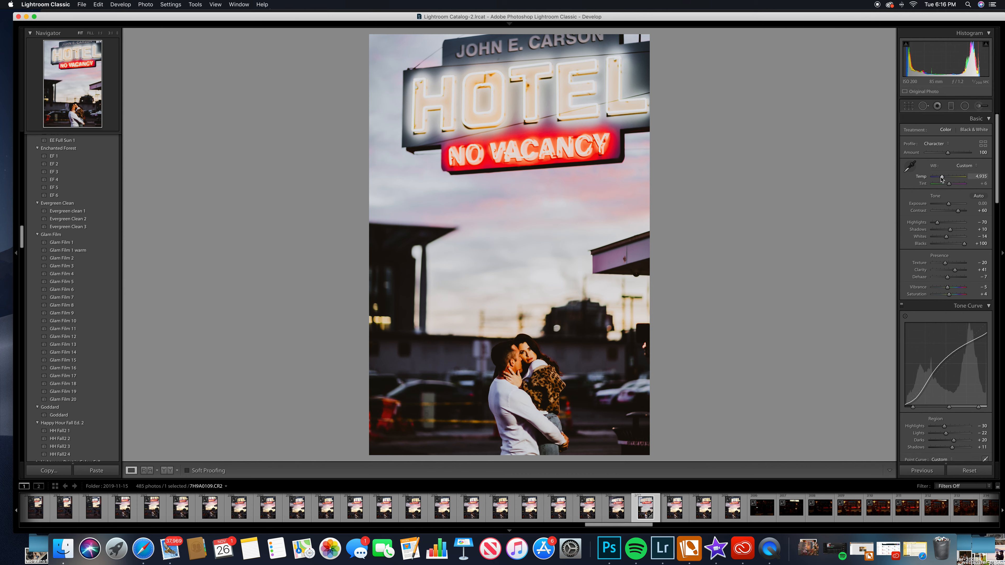
left_click_drag(941, 179, 941, 179)
left_click_drag(946, 237, 926, 224)
Set the hotel sign photo's luminance and color noise reduction to 0.
scroll(946, 246, "down", 15)
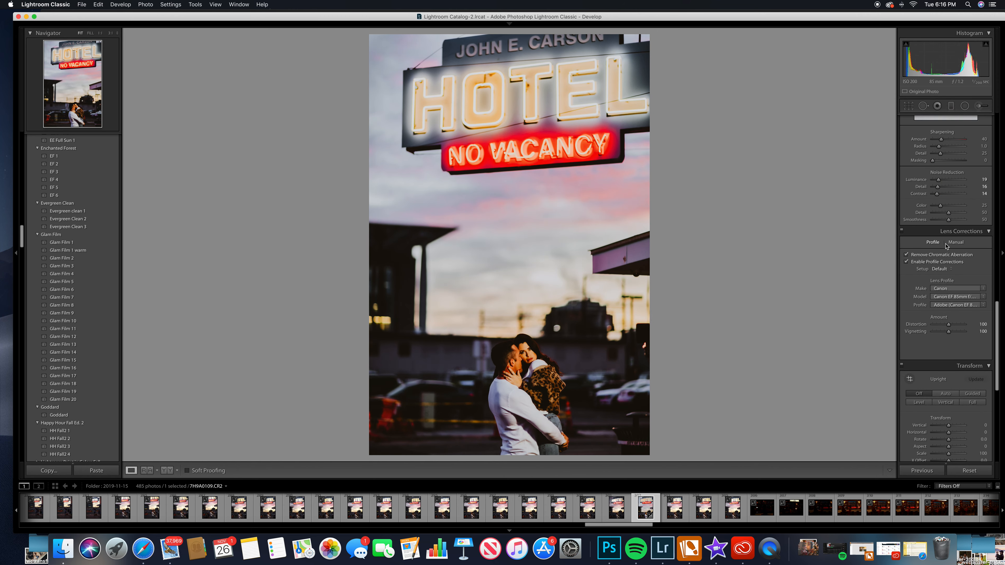
left_click_drag(939, 179, 933, 181)
scroll(952, 216, "down", 1)
left_click_drag(949, 219, 933, 206)
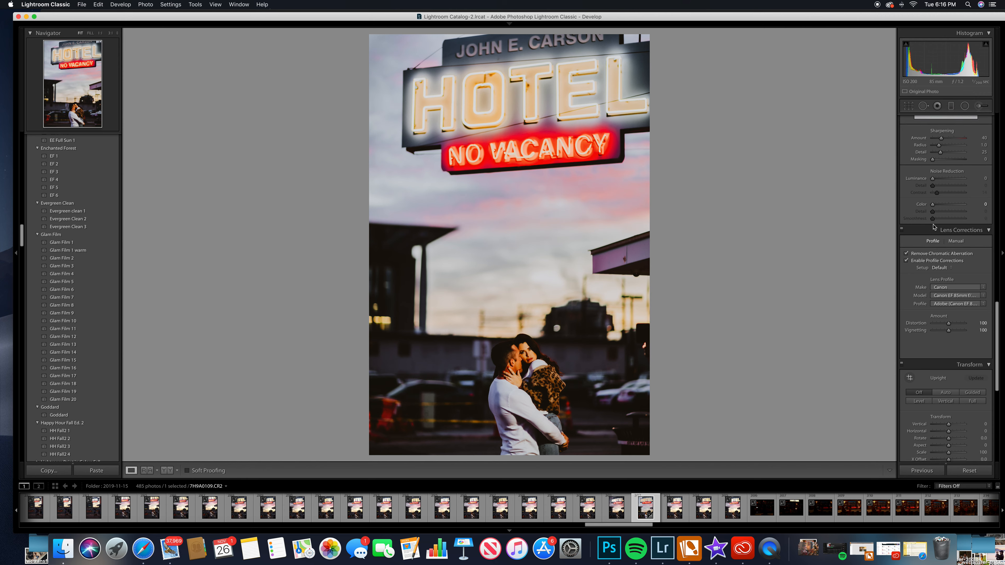
Switch to the Library module and open the 2019-11-16 photo folder.
mouse_move(509, 24)
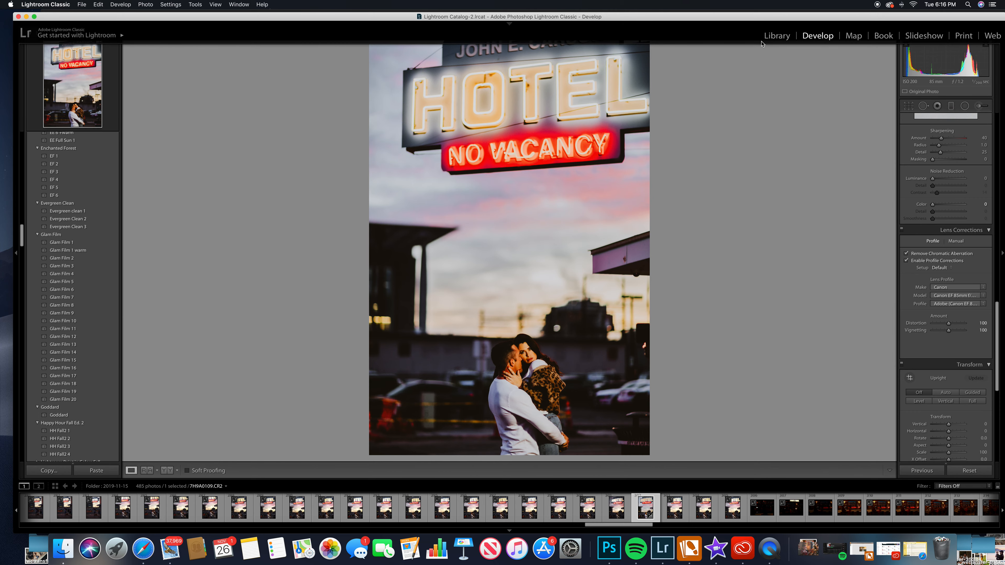
left_click(777, 36)
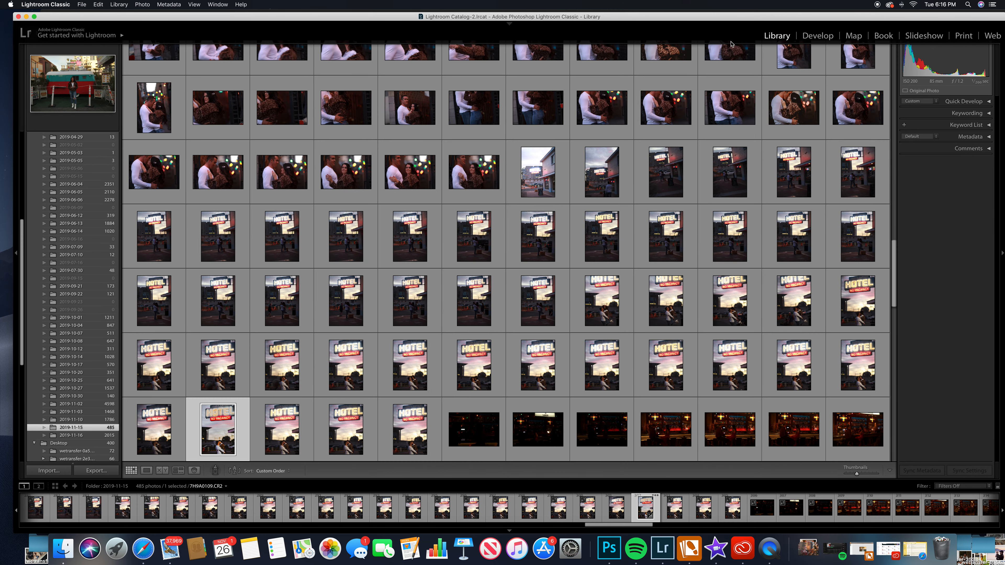
left_click(95, 435)
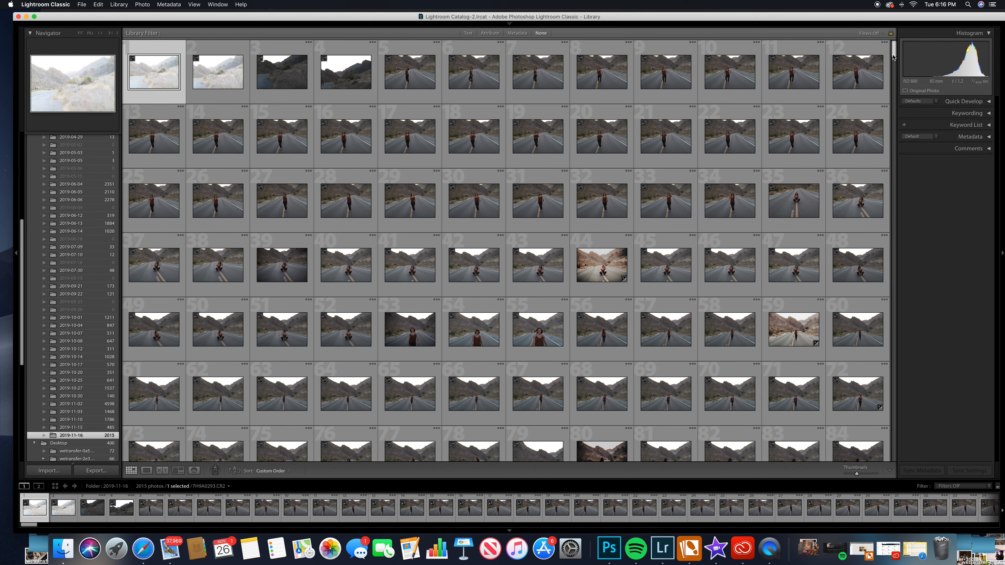
Browse the 2019-11-16 folder for the vintage car portrait 7H9A0696.CR2 and open it in the Develop module.
left_click_drag(894, 55, 897, 228)
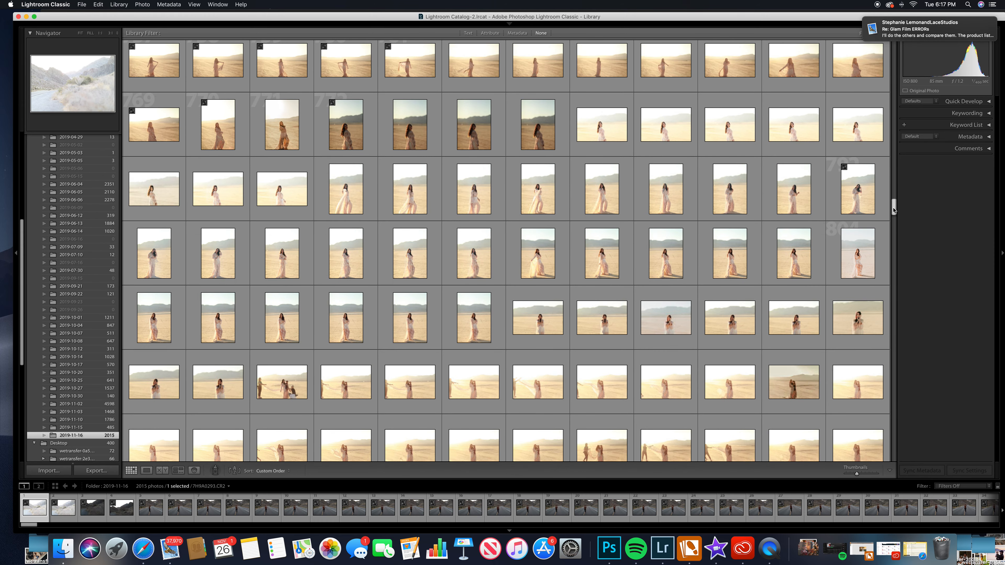
mouse_move(885, 27)
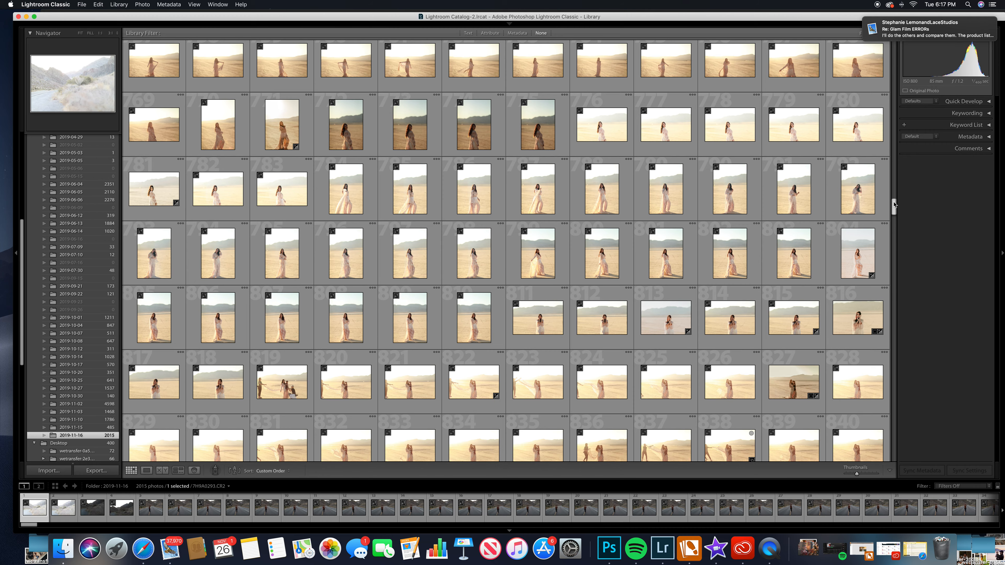
left_click_drag(895, 206, 893, 193)
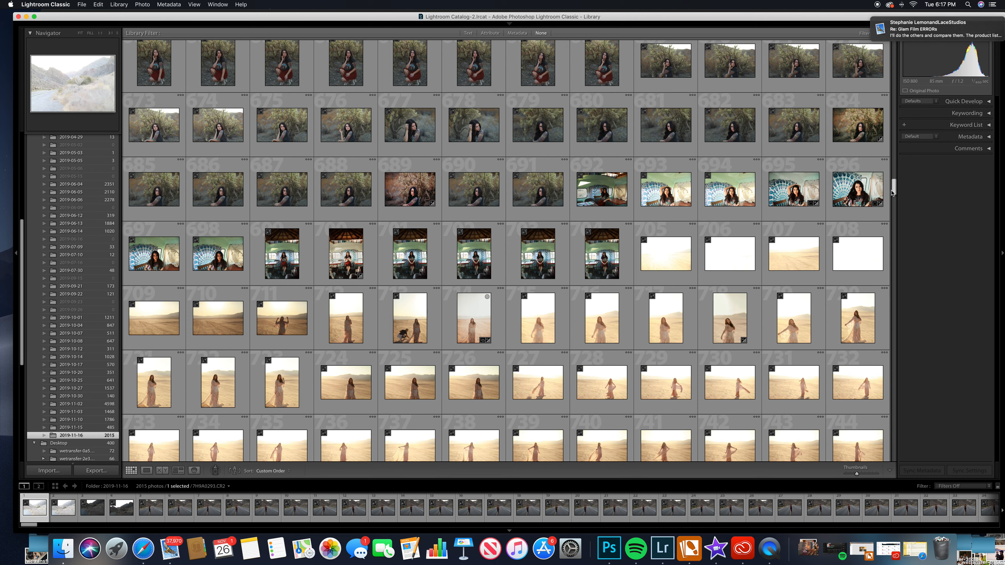
left_click_drag(893, 193, 891, 173)
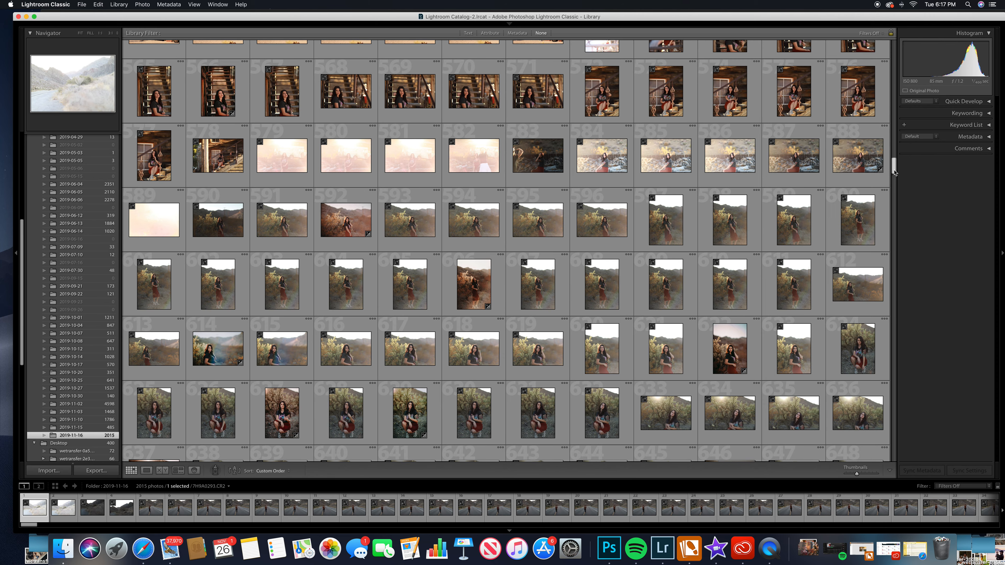
left_click_drag(895, 173, 892, 139)
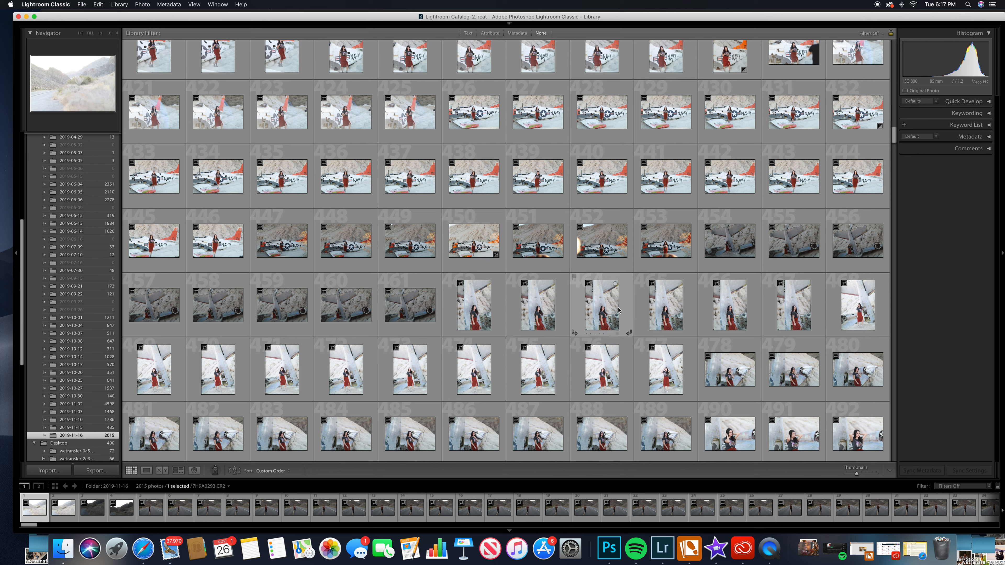
left_click(282, 380)
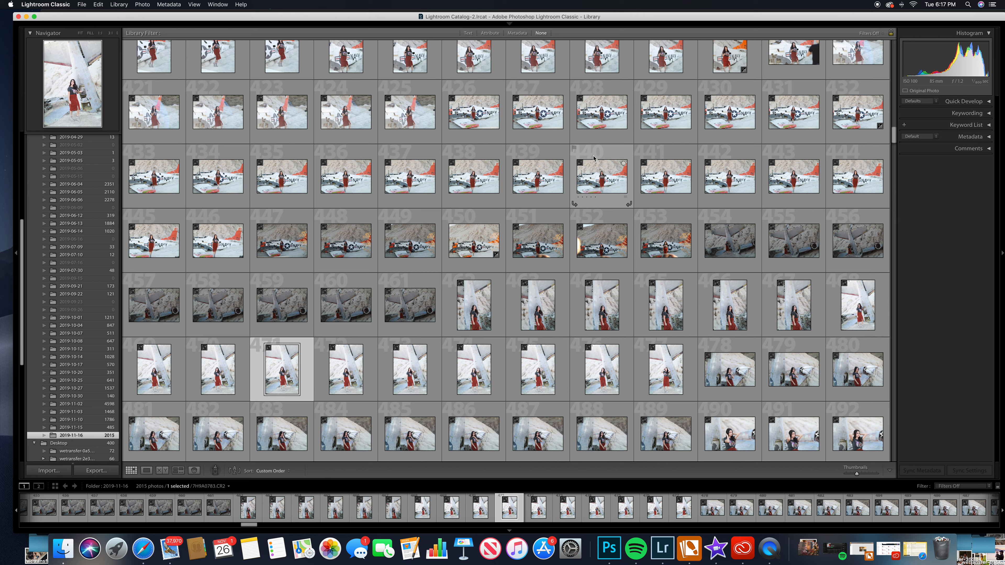
left_click_drag(895, 137, 895, 130)
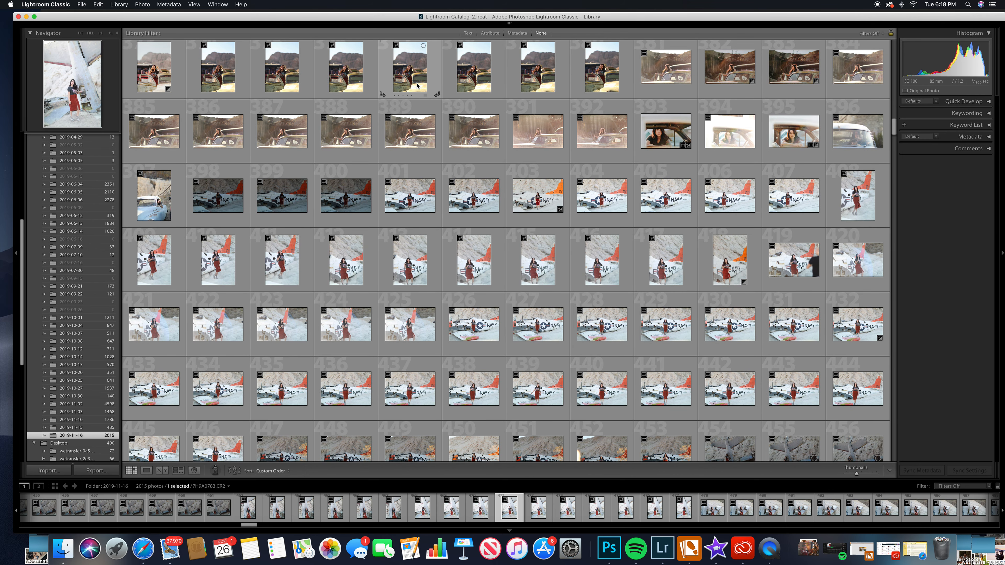
left_click(865, 55)
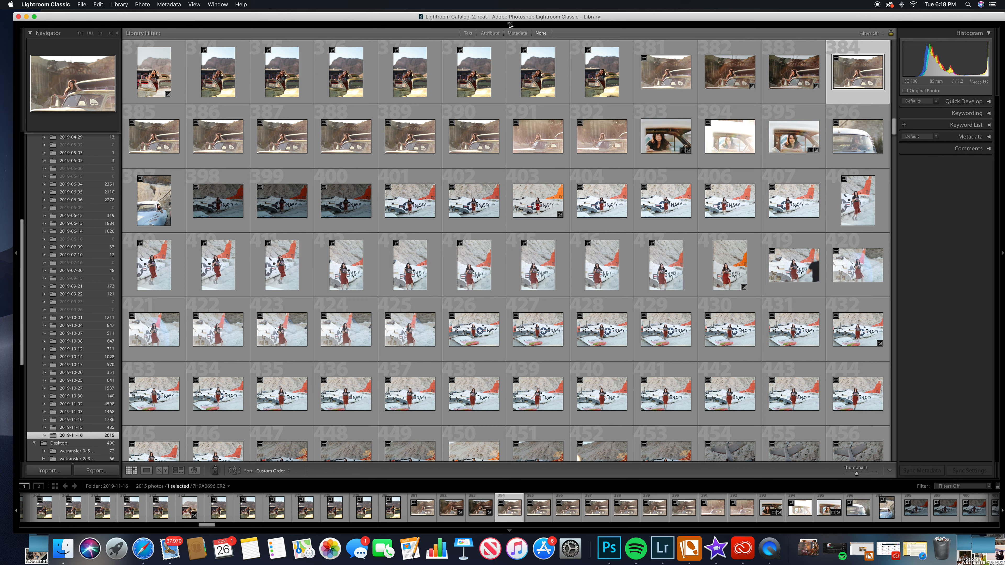
mouse_move(576, 26)
left_click(817, 36)
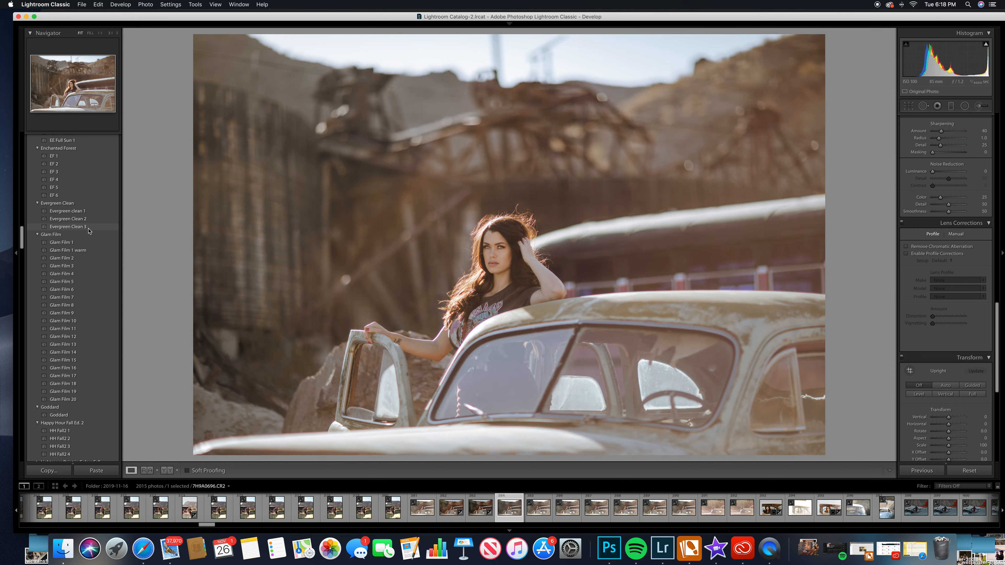
Browse the preset groups from Glam Film through Paint in Colors to Rebel Queen, previewing looks on the vintage car portrait.
scroll(89, 231, "down", 4)
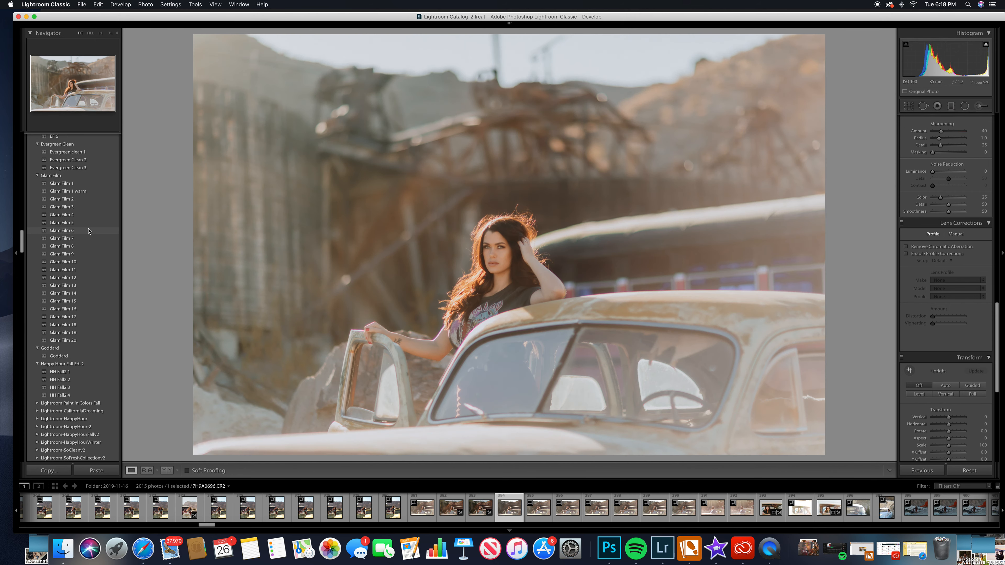
scroll(88, 231, "down", 1)
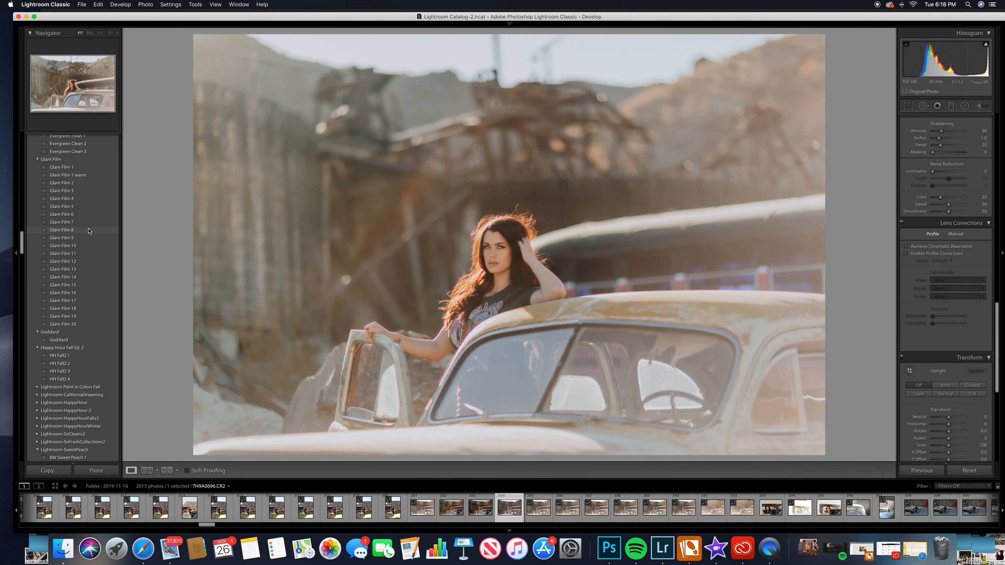
scroll(88, 231, "down", 2)
scroll(88, 231, "down", 3)
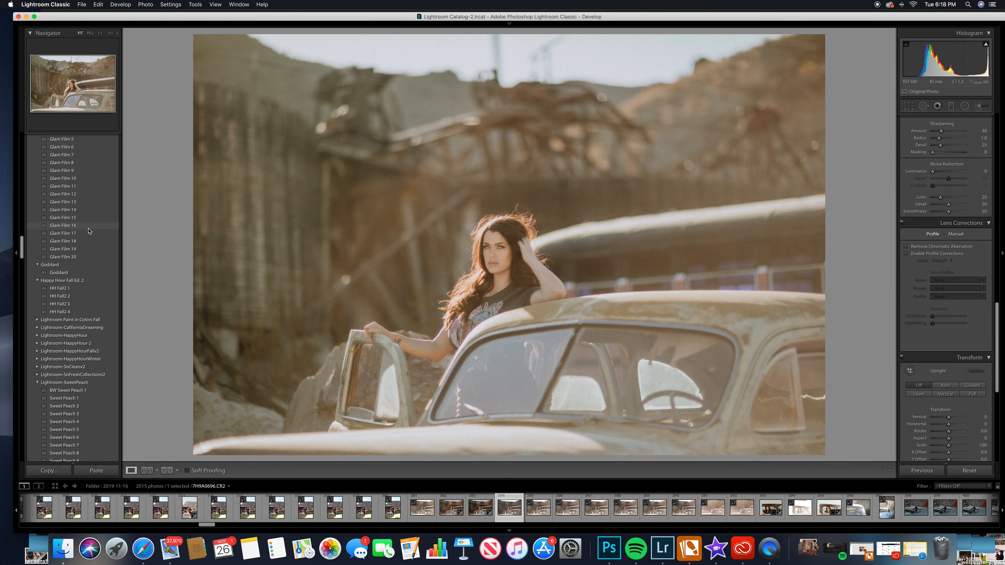
scroll(88, 231, "down", 3)
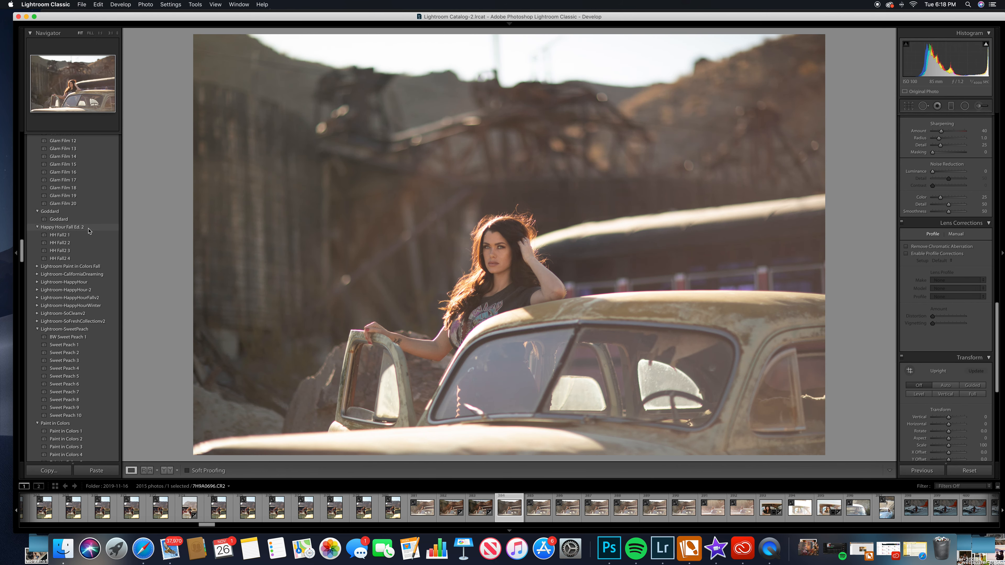
scroll(89, 231, "down", 5)
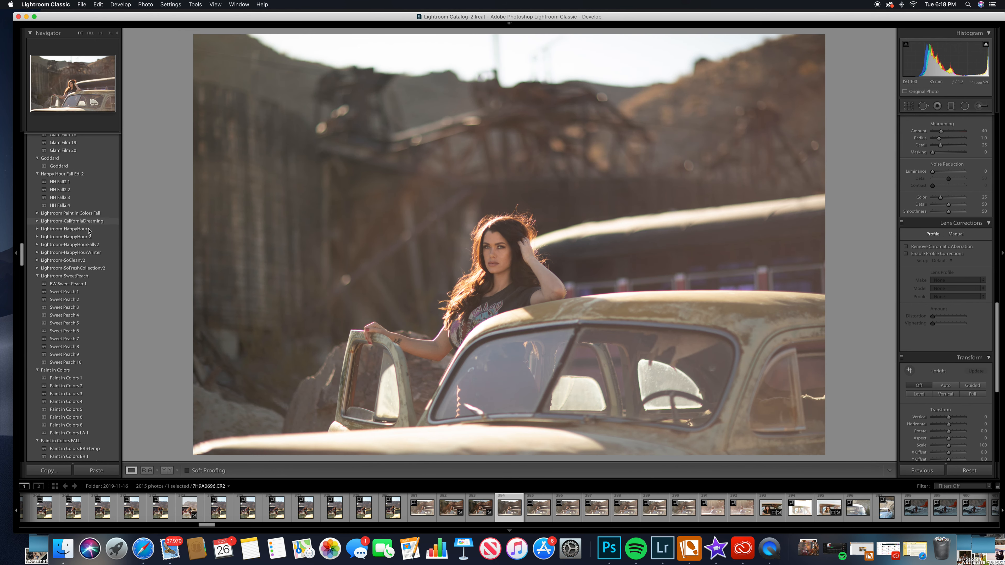
scroll(89, 230, "down", 6)
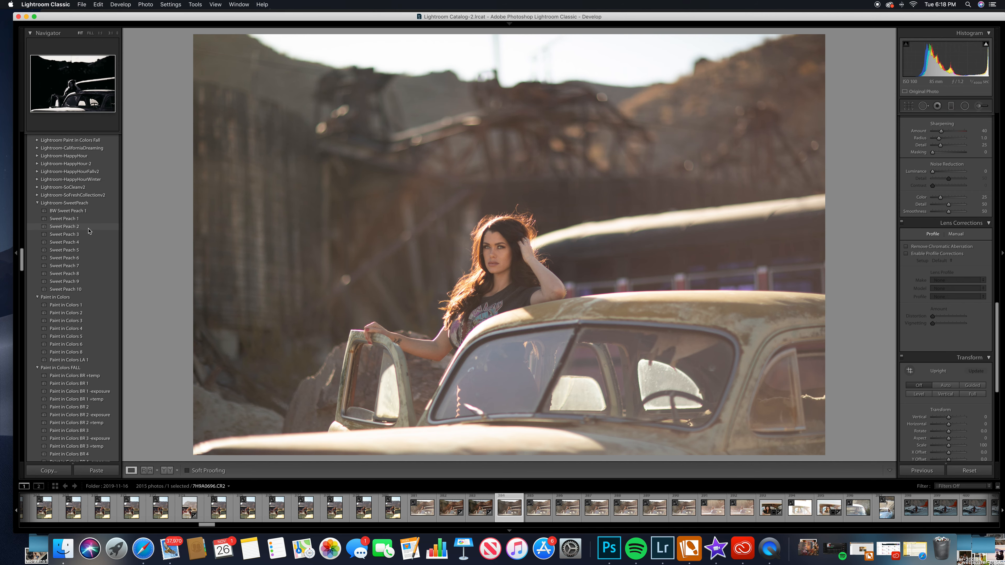
scroll(88, 231, "down", 3)
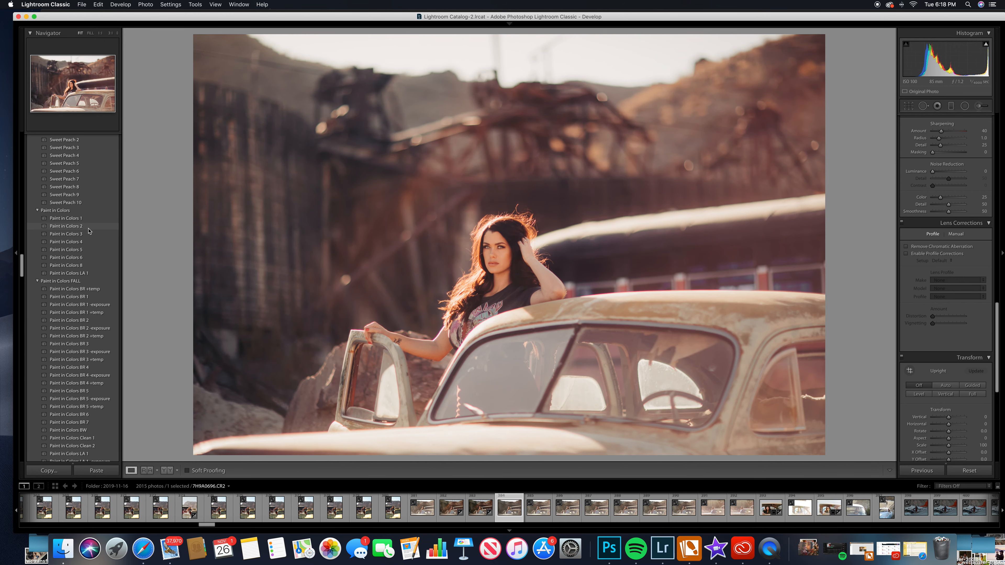
scroll(88, 231, "down", 2)
scroll(88, 231, "down", 5)
scroll(88, 230, "down", 5)
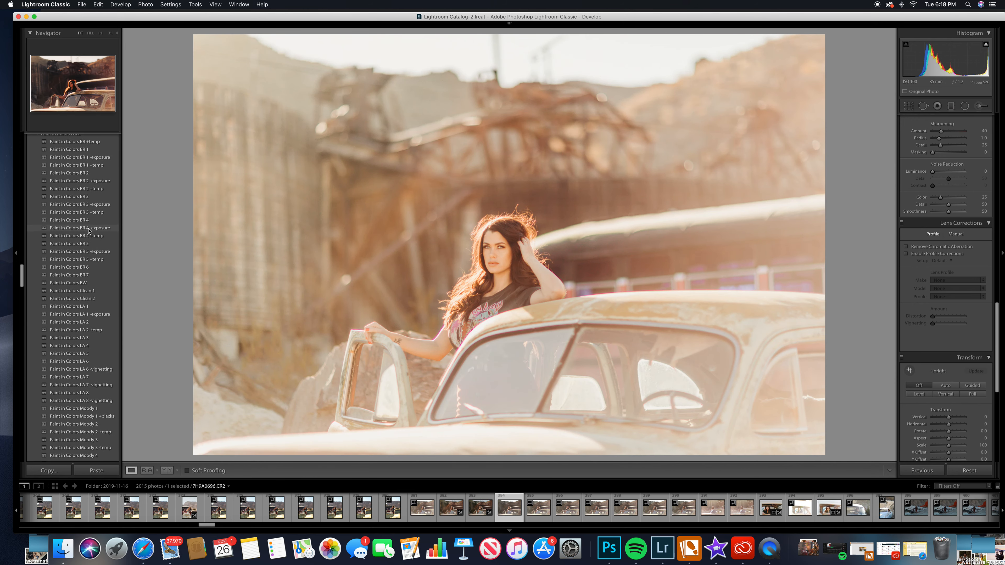
scroll(89, 231, "down", 4)
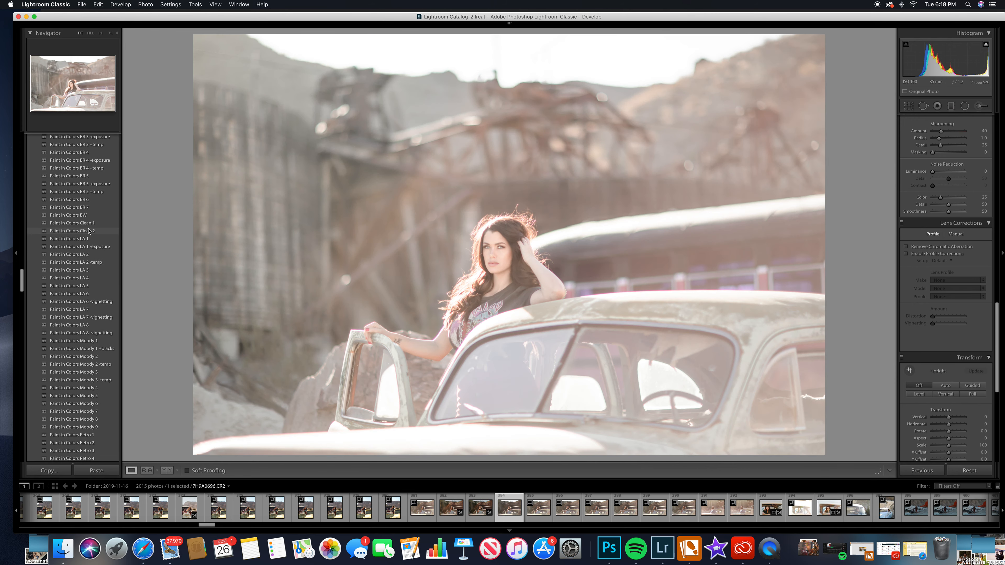
scroll(89, 231, "down", 4)
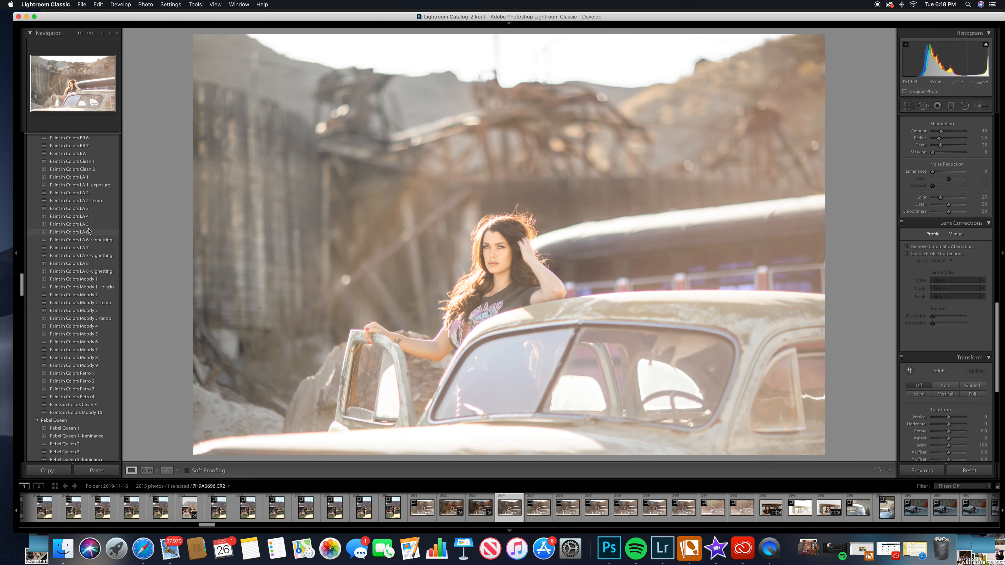
scroll(89, 230, "down", 4)
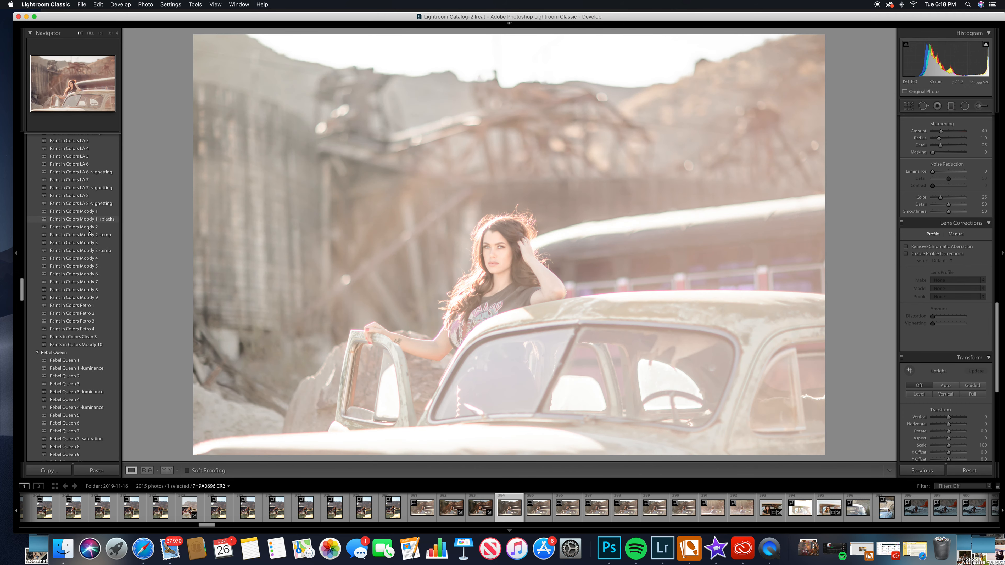
scroll(89, 231, "up", 1)
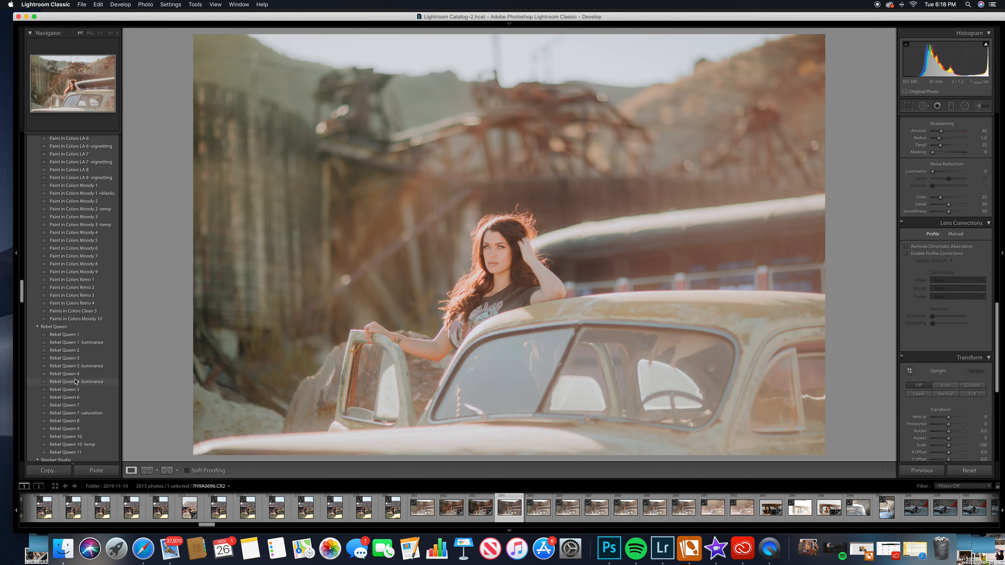
scroll(76, 382, "up", 1)
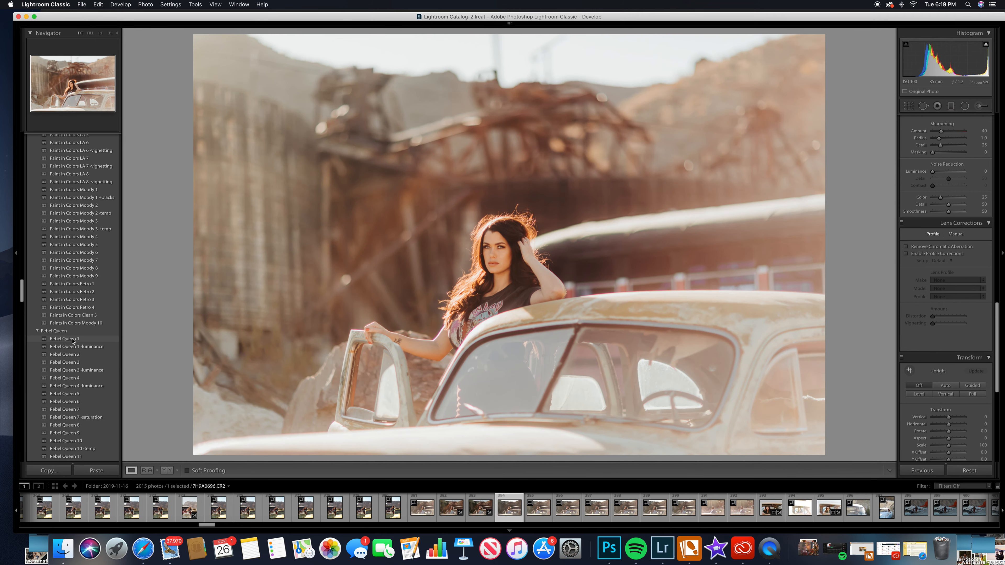
Apply the Rebel Queen 1 preset to the vintage car portrait and cool its temperature to 6,179.
left_click(73, 339)
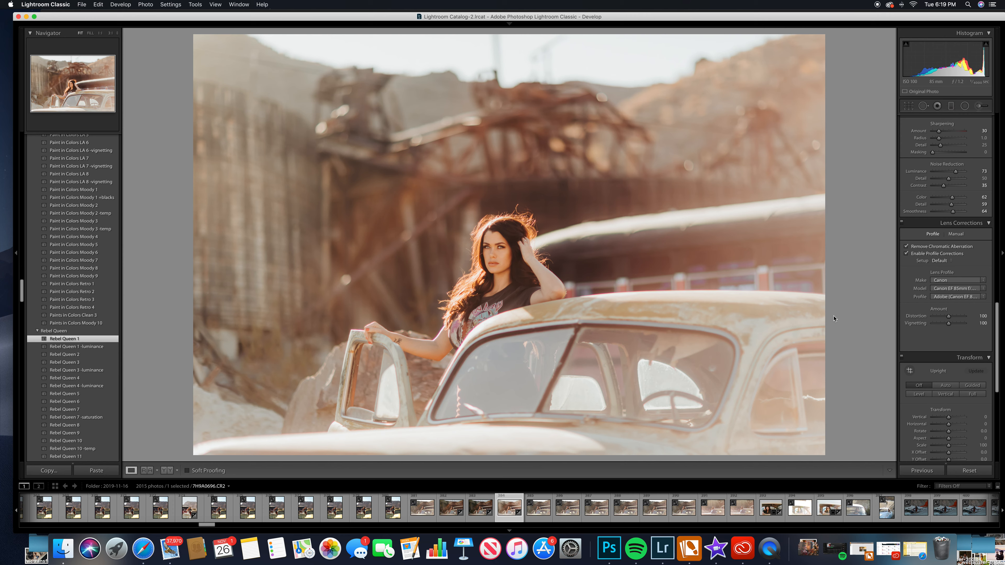
scroll(965, 175, "up", 5)
scroll(964, 175, "up", 10)
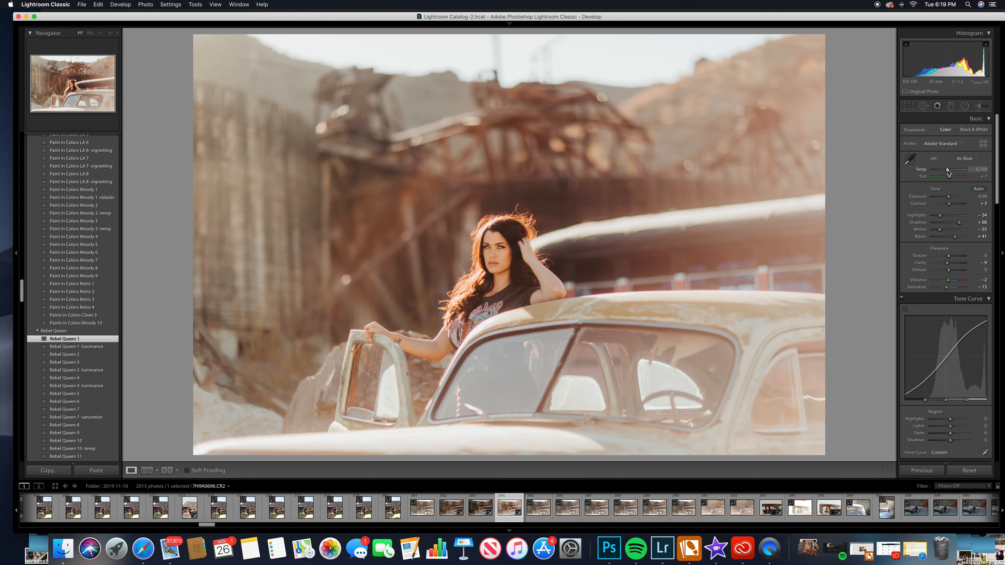
left_click_drag(948, 172, 947, 172)
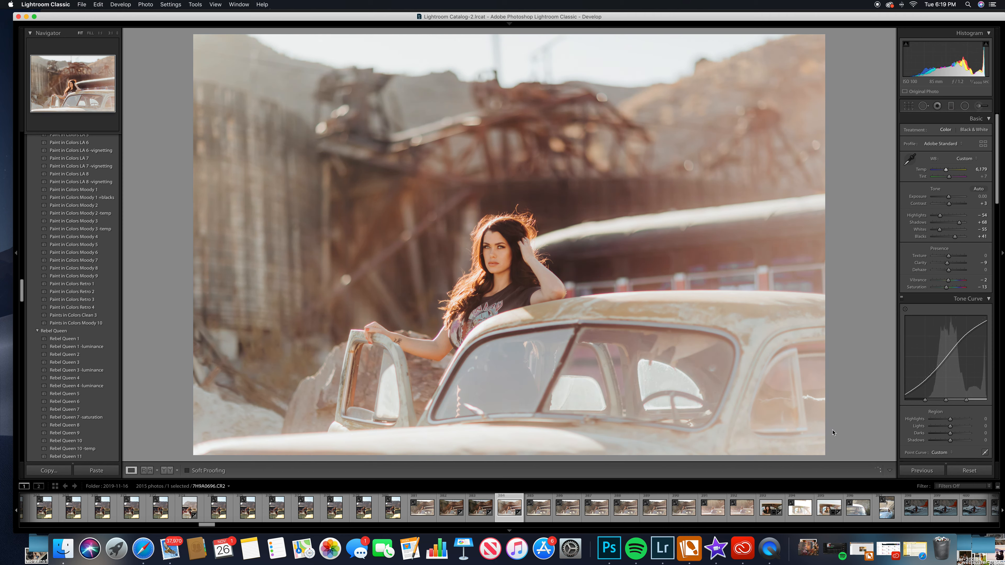
Go through the following photos of the folder and open the Navy plane portrait 7H9A0723.CR2.
left_click(684, 510)
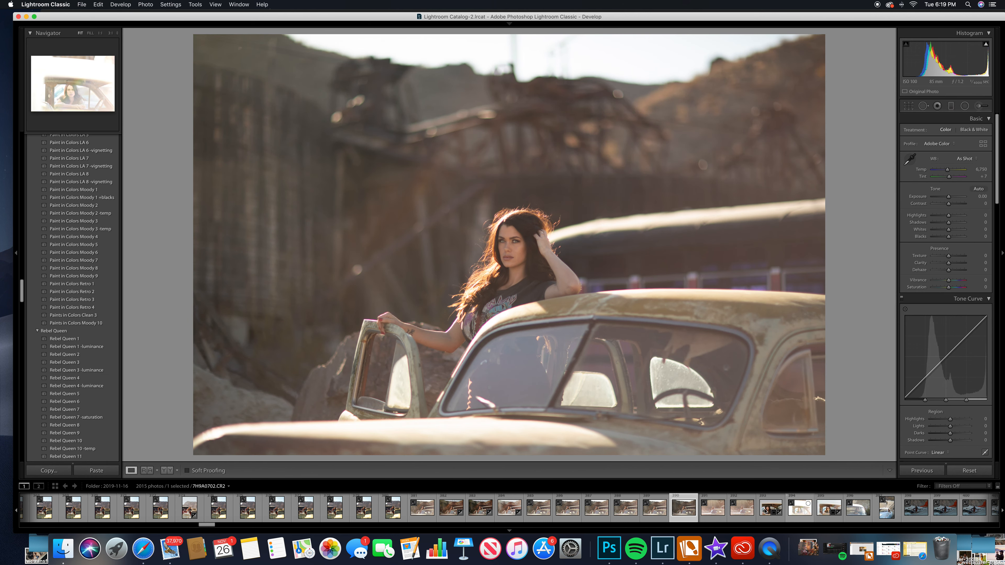
left_click(714, 509)
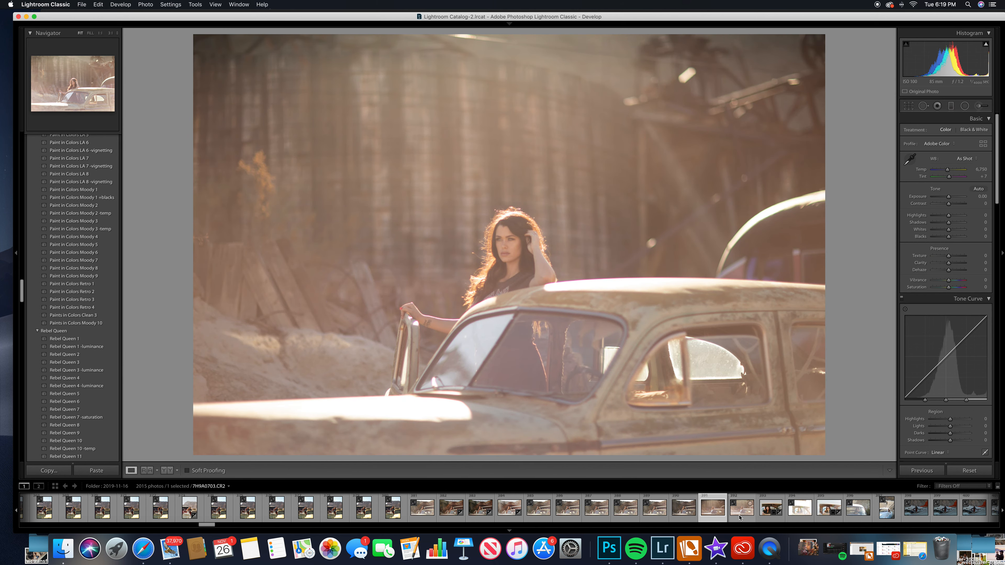
left_click(742, 513)
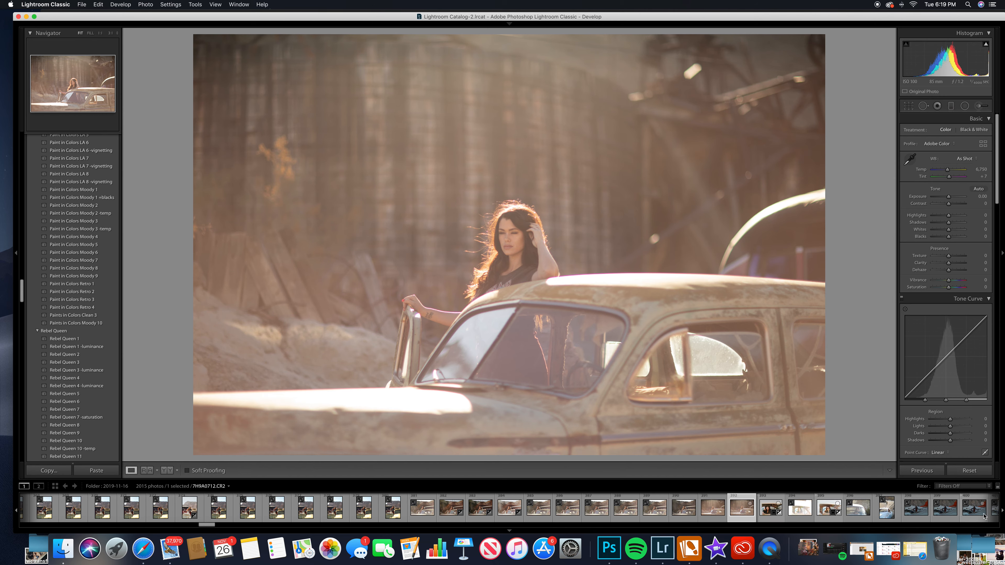
left_click(994, 513)
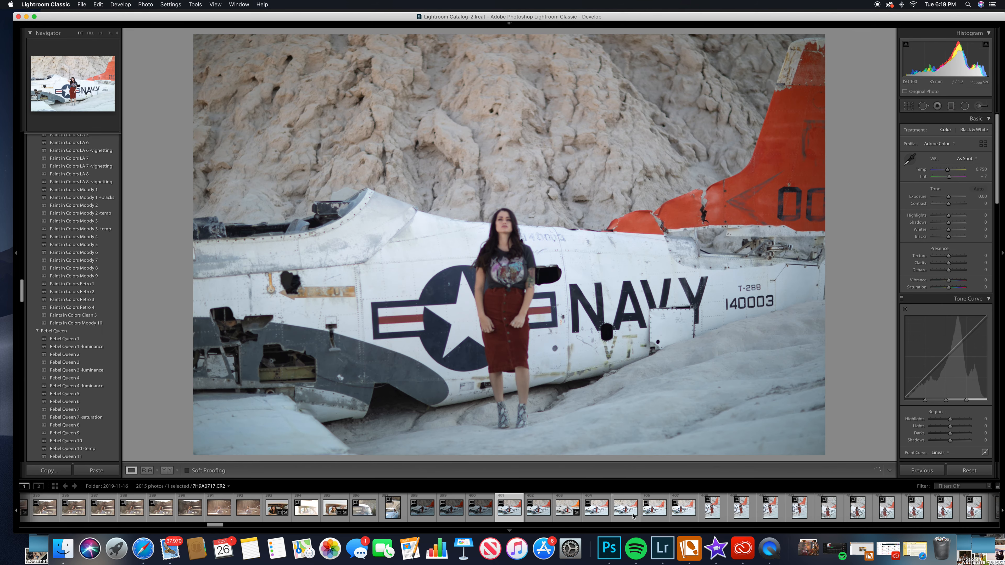
left_click(625, 507)
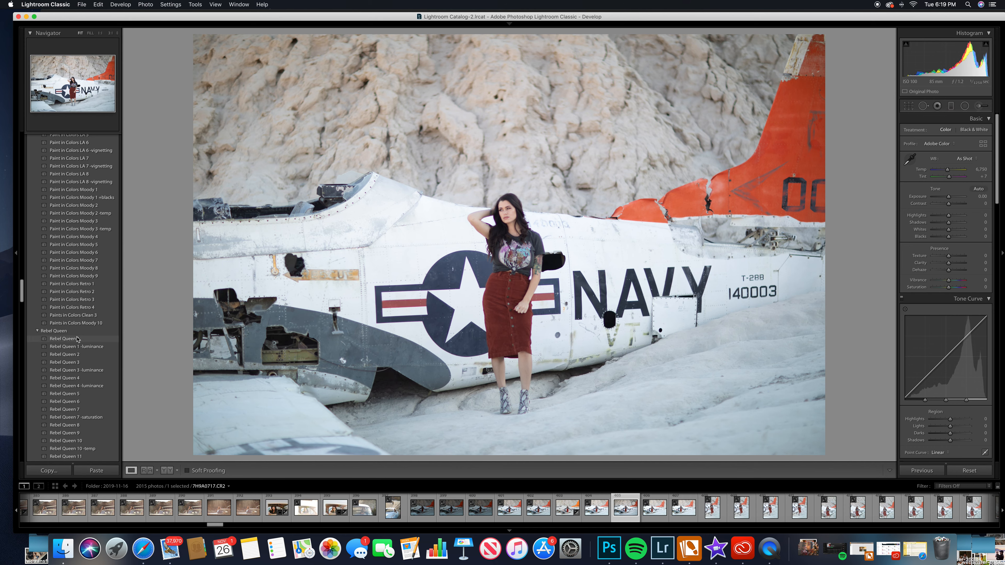
Compare the Rebel Queen presets on the Navy plane portrait and apply Rebel Queen 3.
left_click(64, 339)
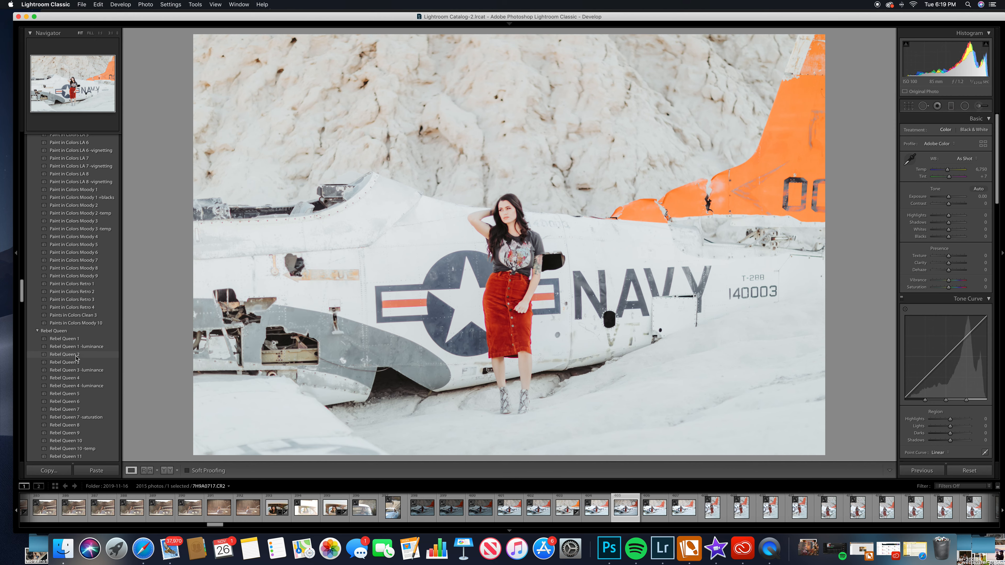
left_click(76, 356)
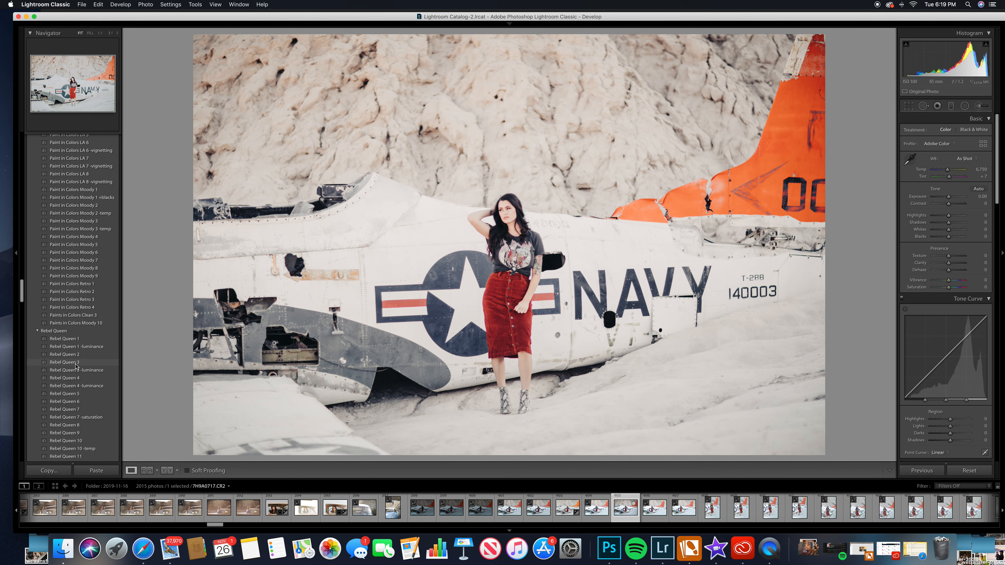
left_click(75, 363)
left_click(76, 378)
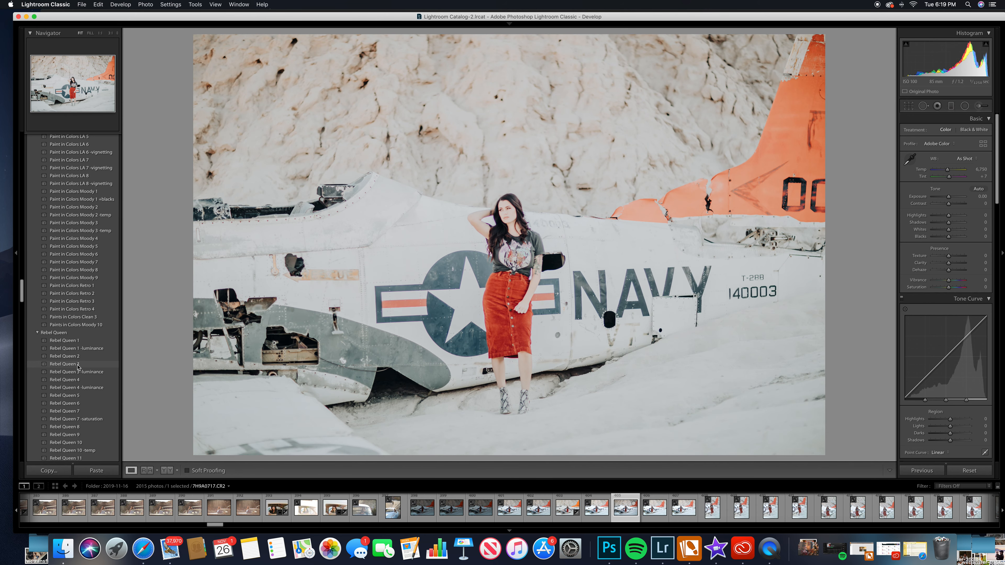
left_click(77, 364)
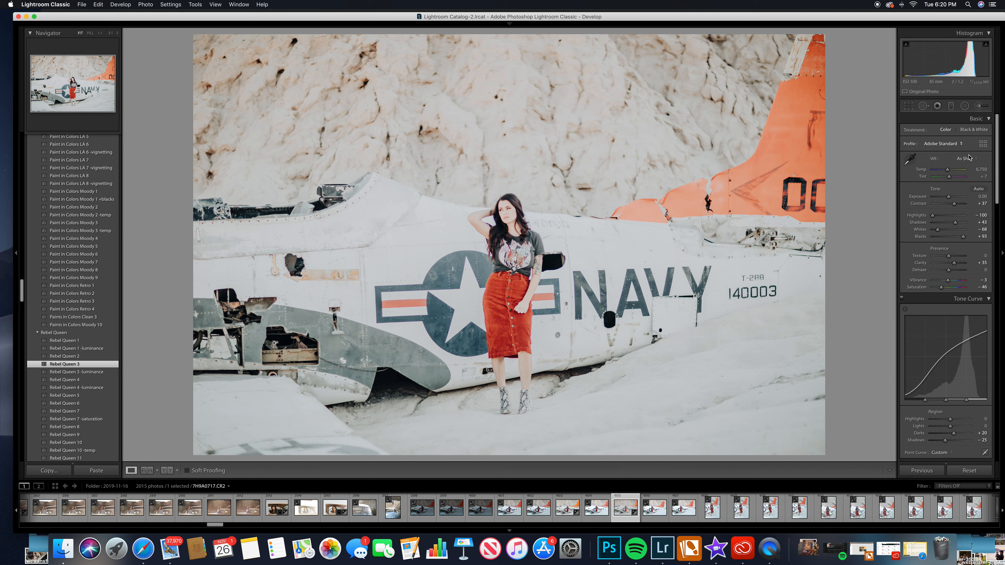
Set the Navy plane portrait's Exposure to −1.15, Contrast to +17, Shadows to +84, Whites to −100 and Clarity to +14.
mouse_move(949, 197)
left_mouse_down()
mouse_move(964, 225)
mouse_move(933, 229)
mouse_move(945, 198)
mouse_move(953, 207)
mouse_move(945, 197)
left_mouse_up()
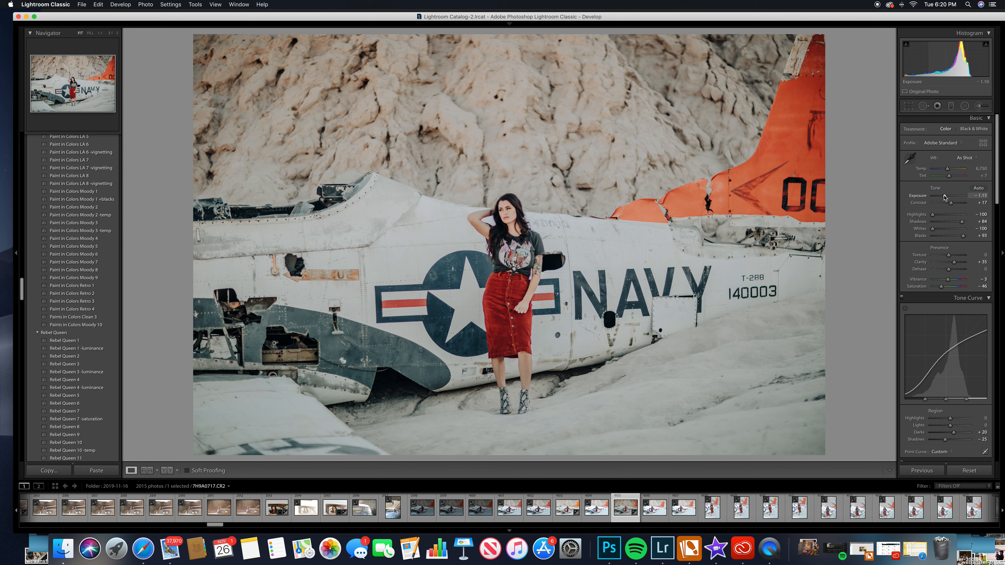
left_click_drag(954, 262, 951, 264)
scroll(950, 264, "down", 1)
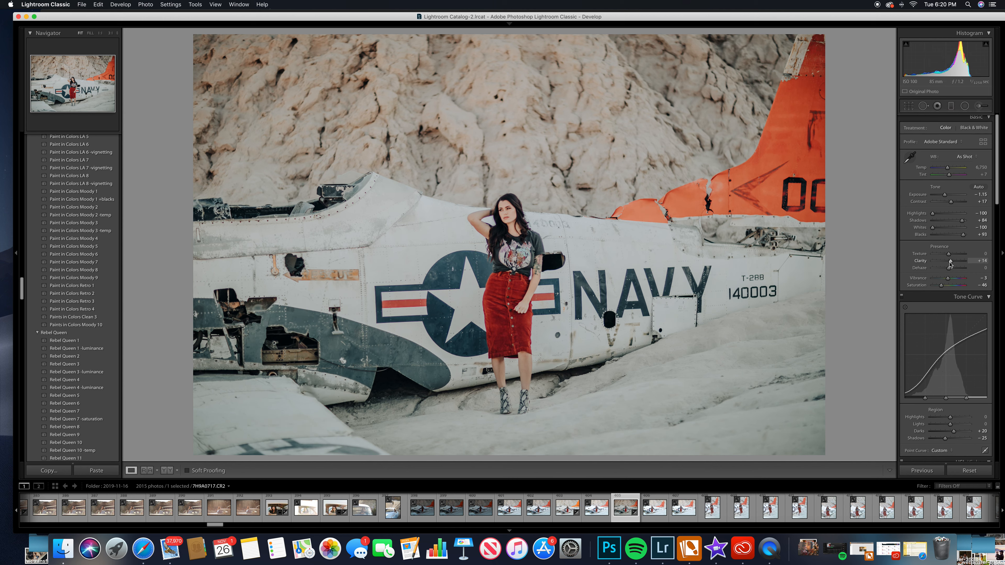
Enable lens profile corrections for the Navy plane portrait.
scroll(963, 265, "down", 10)
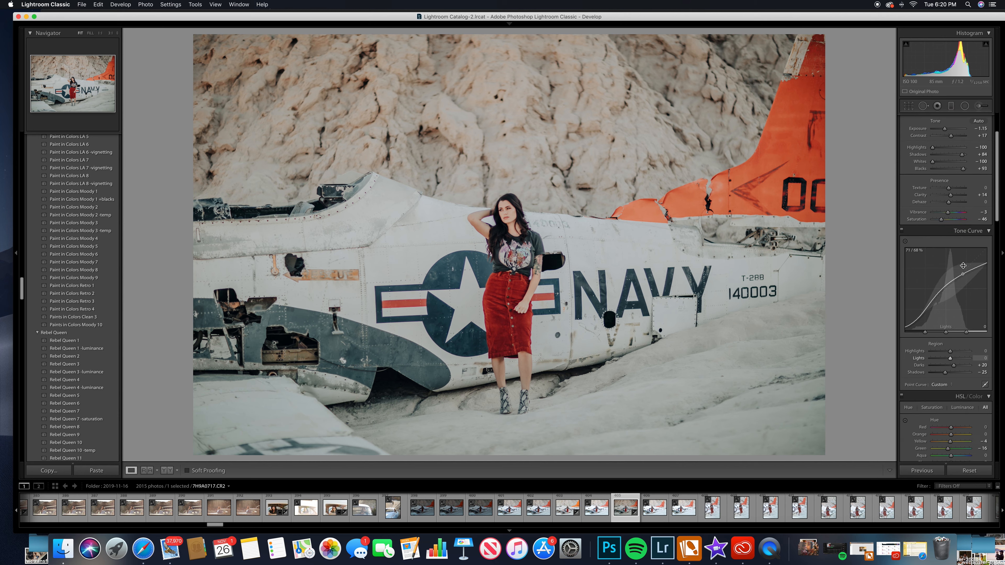
scroll(963, 266, "down", 8)
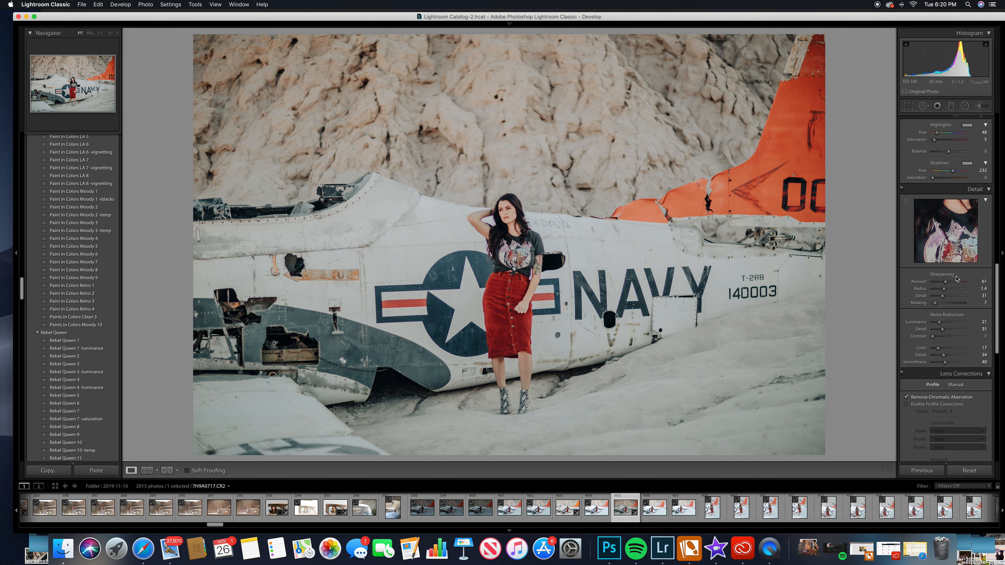
scroll(956, 279, "up", 2)
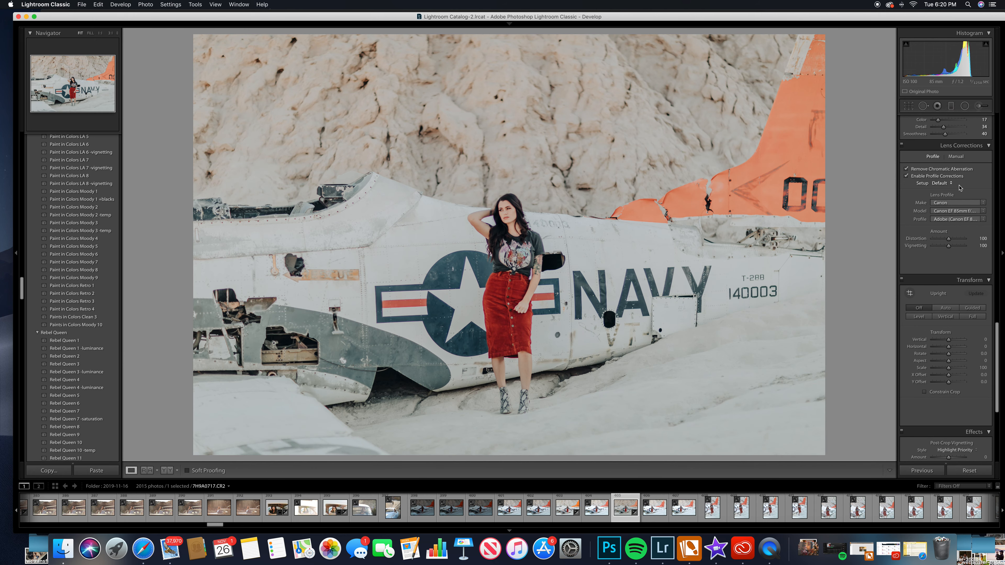
Fine-tune the Navy plane portrait's tone with Shadows at +58, Blacks at +97 and Exposure at −1.10.
scroll(917, 214, "up", 8)
scroll(918, 222, "up", 10)
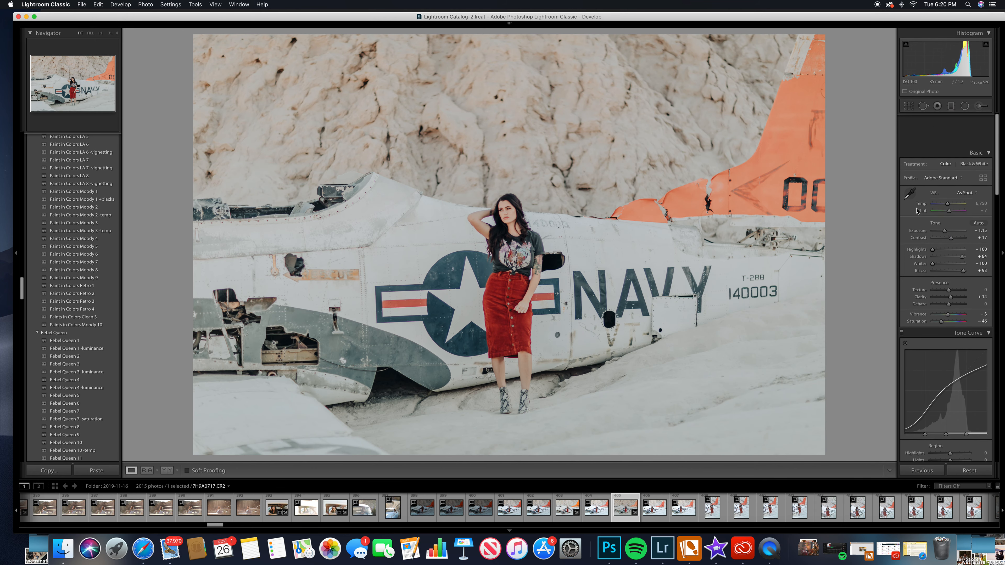
left_click_drag(963, 223, 966, 240)
left_click_drag(945, 196, 945, 198)
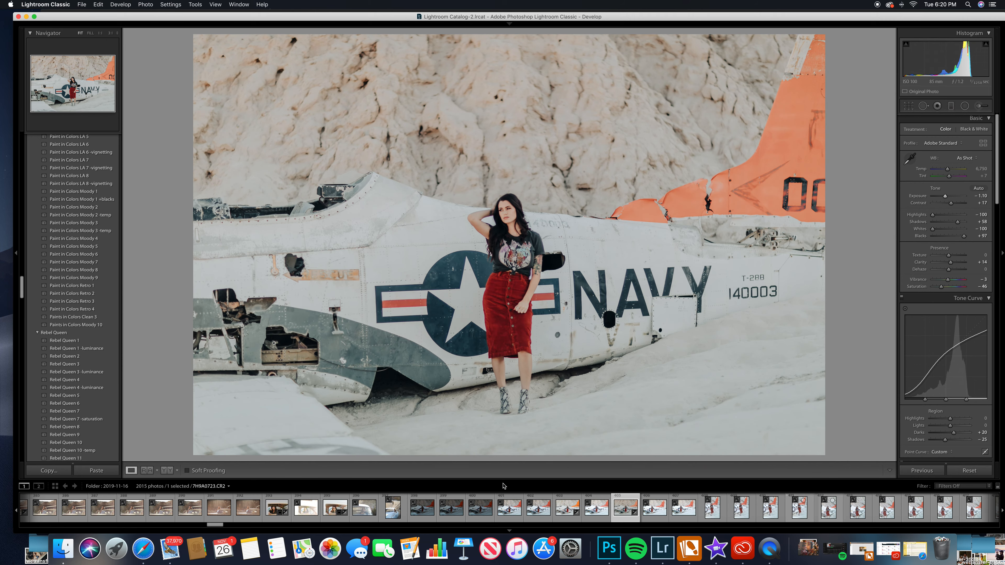
Open the gas pump portrait 7H9A0843.CR2 further along in the folder and apply the Rebel Queen 1 preset.
left_click_drag(215, 525, 279, 526)
left_click(386, 515)
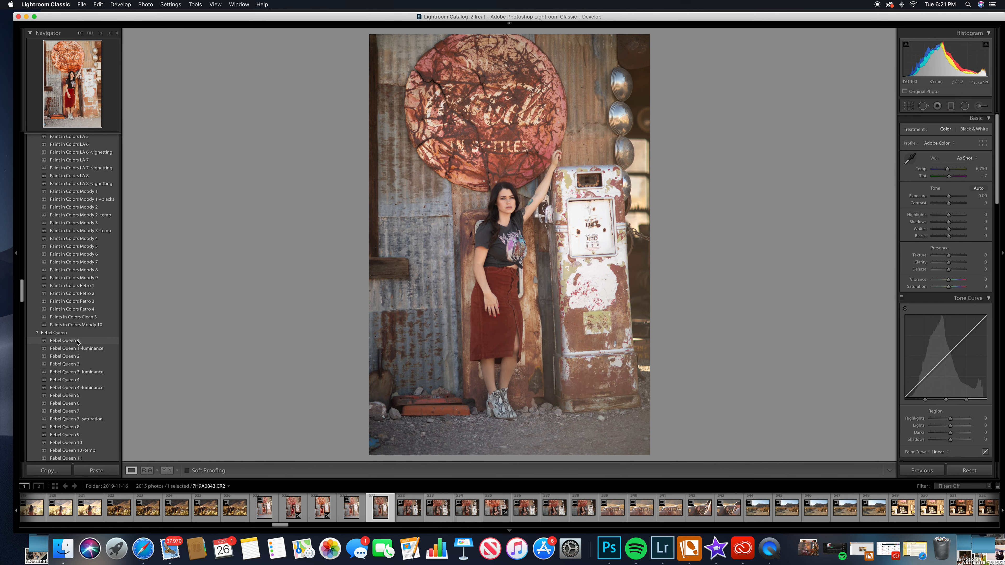
left_click(78, 342)
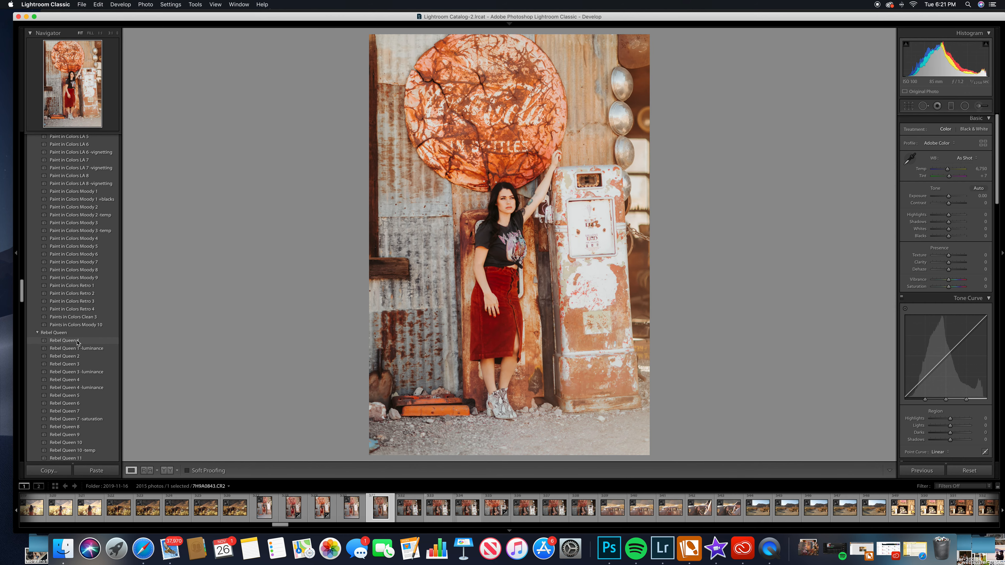
left_click(77, 341)
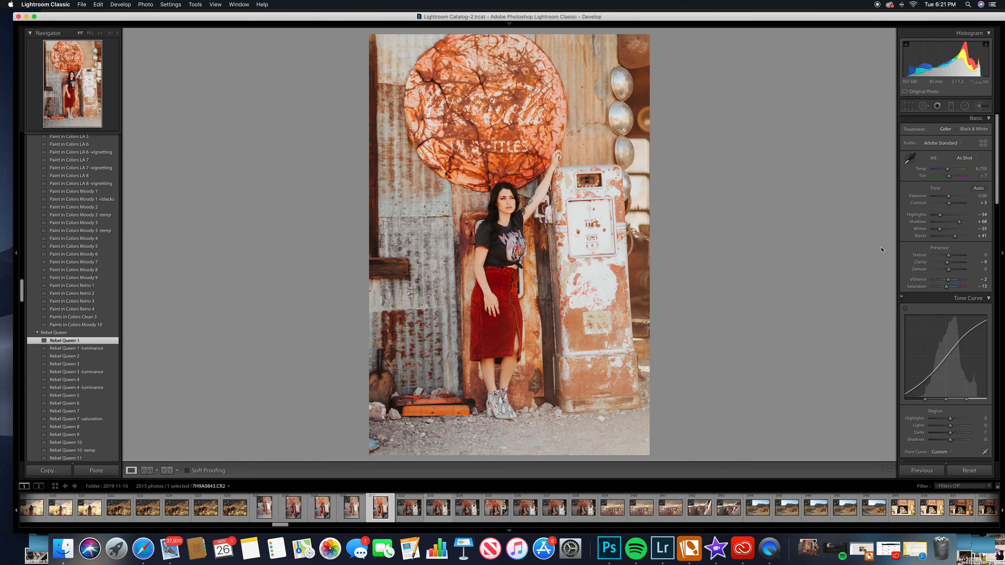
Set the gas pump portrait's Temp to 6,023, Highlights to −100 and Exposure to +0.05.
left_click_drag(948, 170, 948, 172)
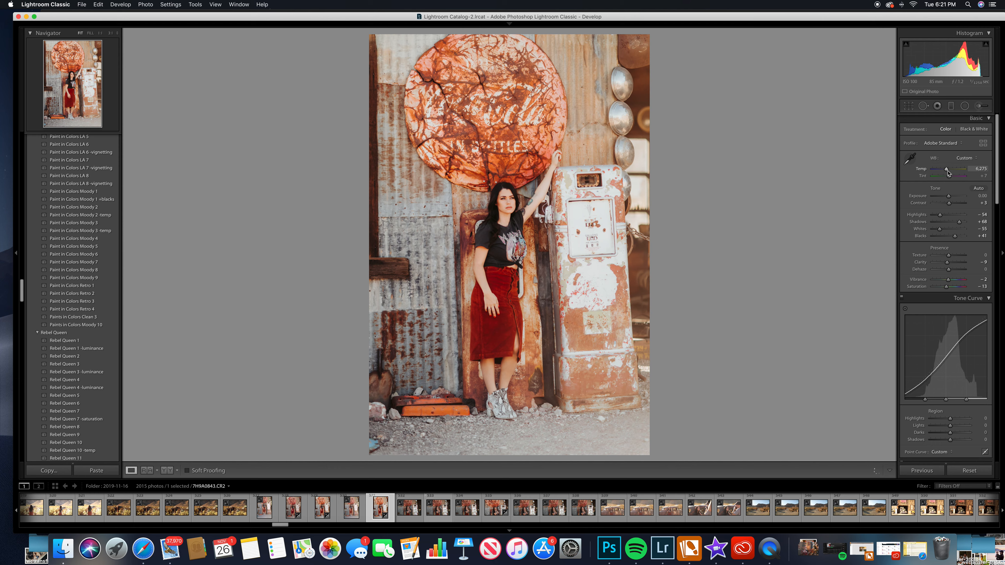
left_click_drag(948, 174, 948, 175)
mouse_move(940, 214)
left_mouse_down()
mouse_move(931, 214)
mouse_move(950, 200)
left_mouse_up()
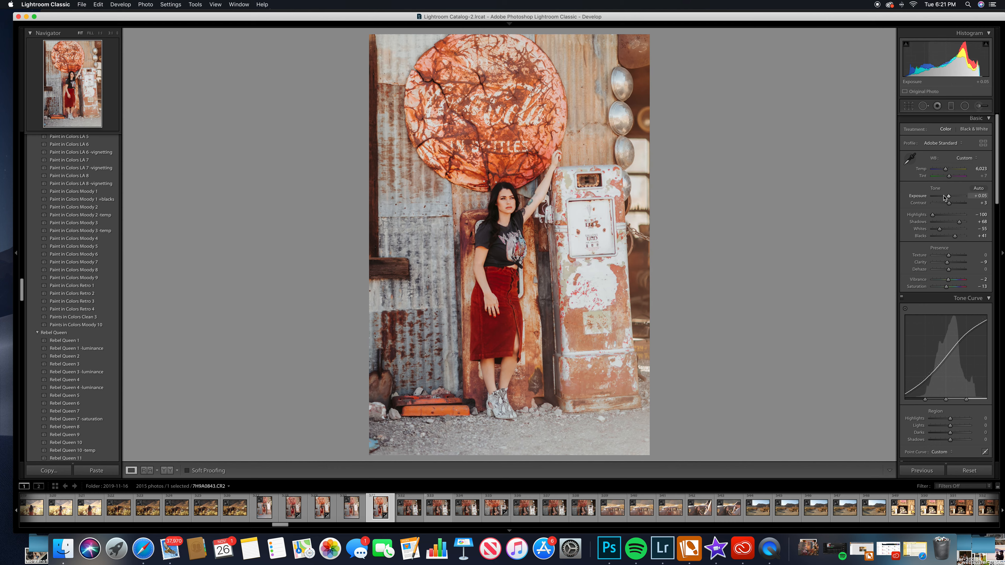
scroll(945, 196, "up", 1)
scroll(945, 196, "down", 1)
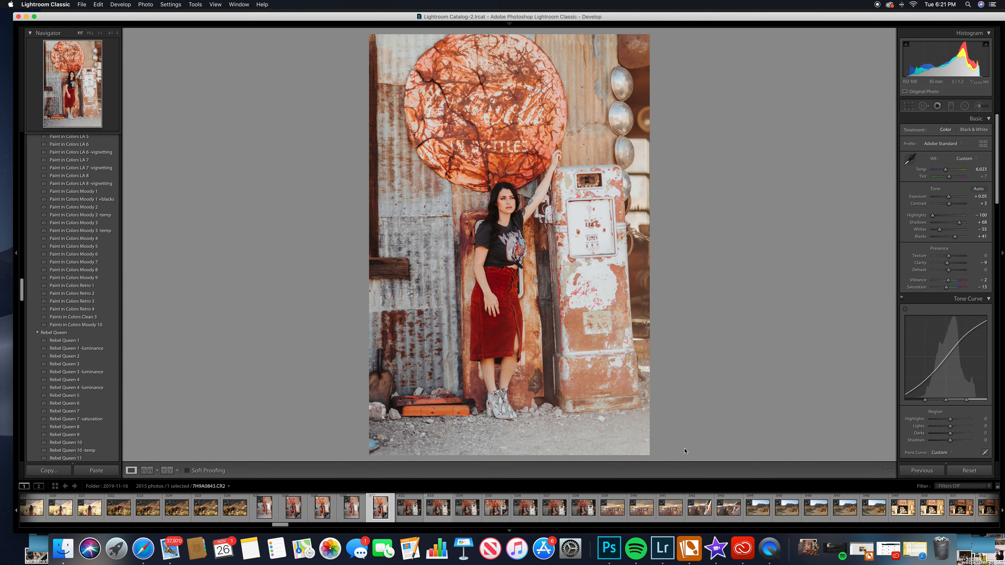
Open the staircase portrait 7H9A0889.CR2 further along in the folder, apply the Rebel Queen 3 preset and lower Temp to 6,530.
left_click(674, 520)
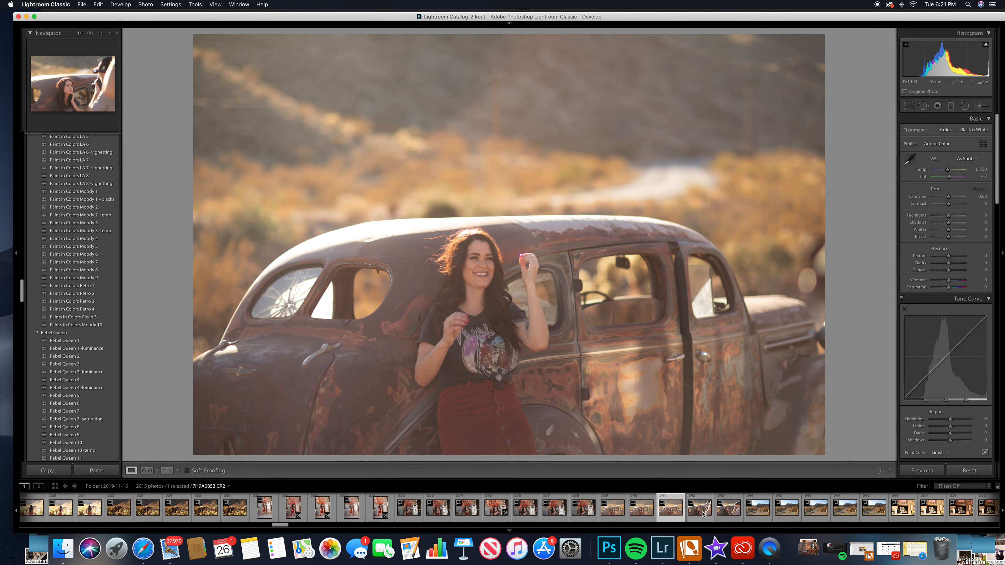
left_click(703, 514)
left_click(731, 513)
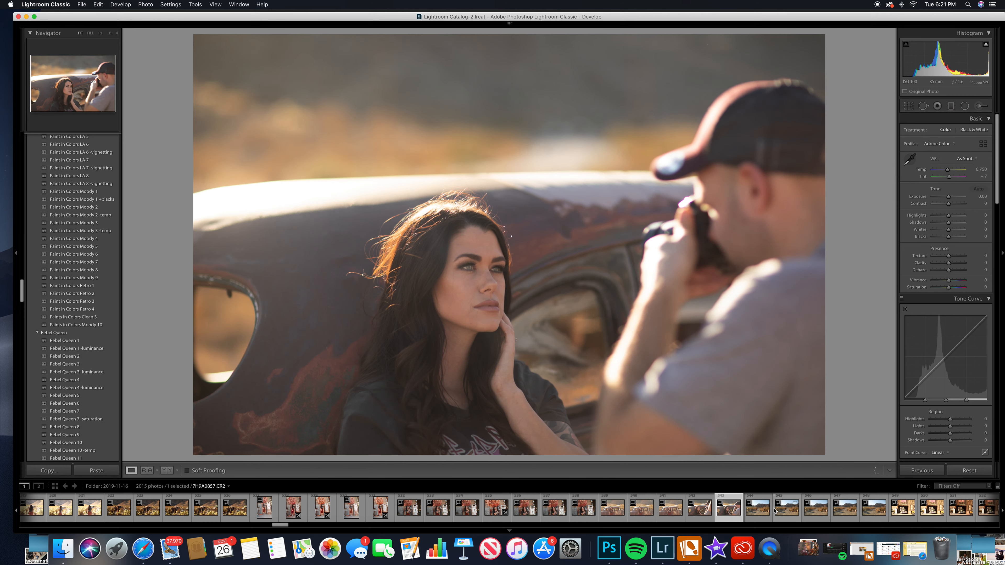
left_click(777, 511)
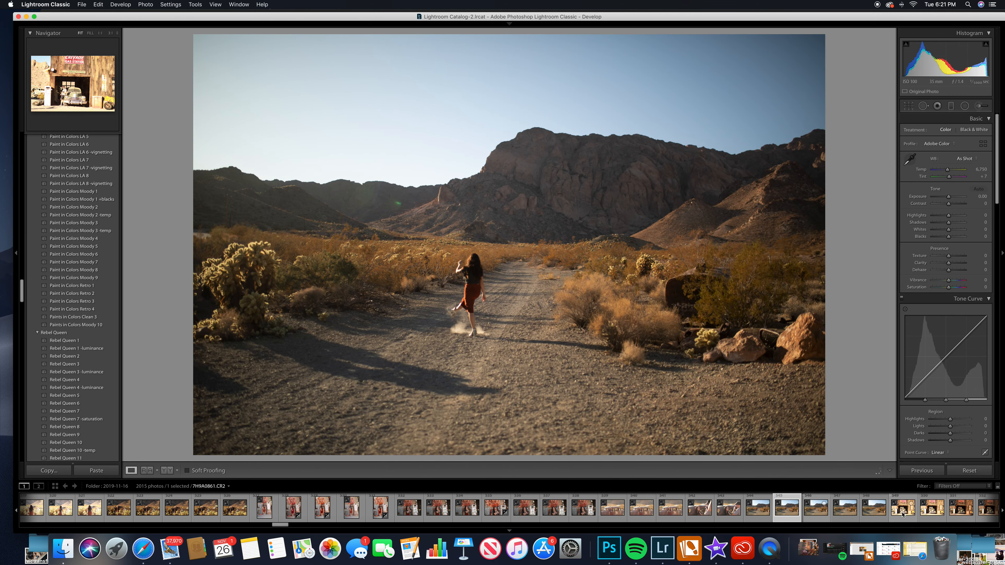
left_click(902, 514)
left_click(990, 509)
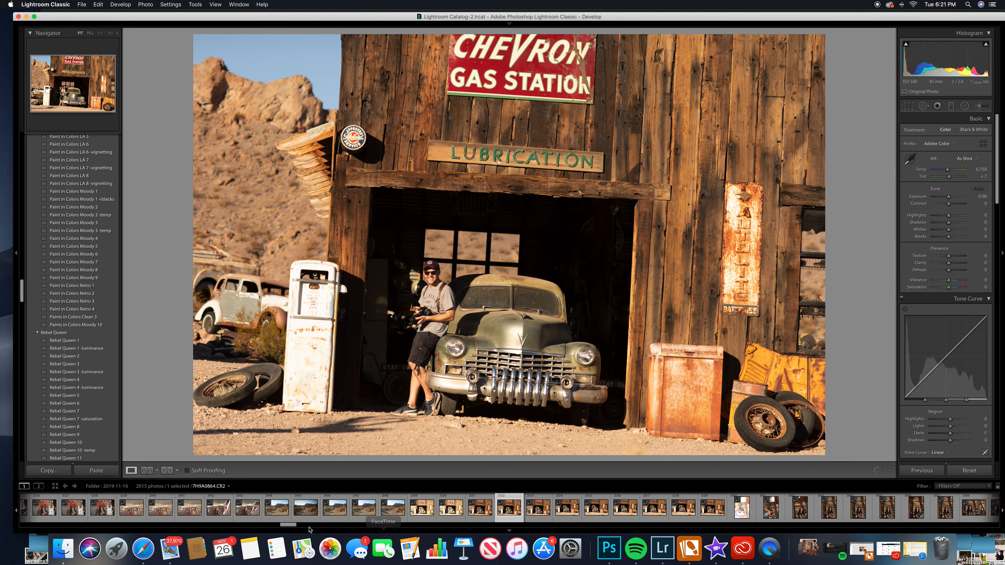
left_click_drag(290, 529, 305, 529)
left_click(261, 523)
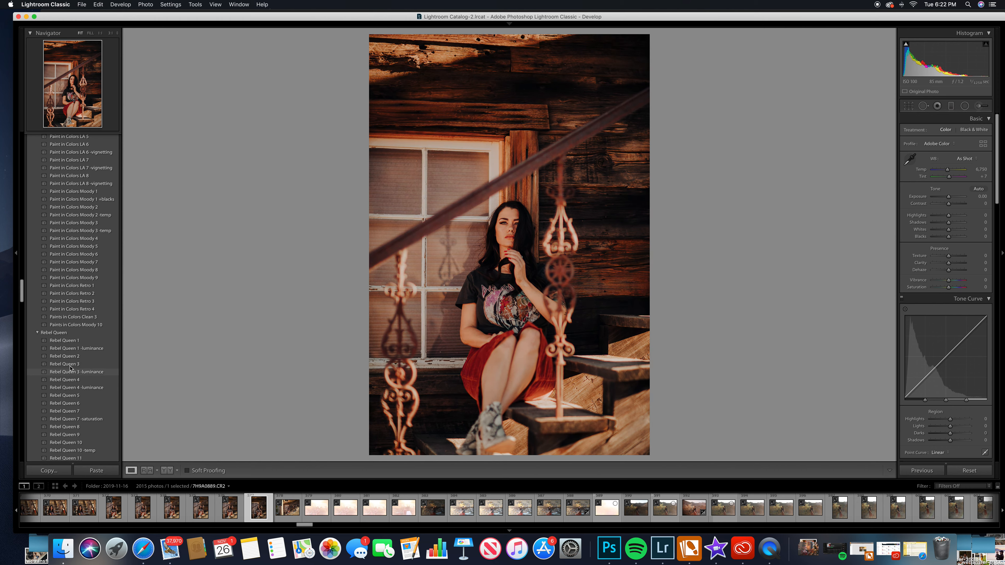
left_click(71, 364)
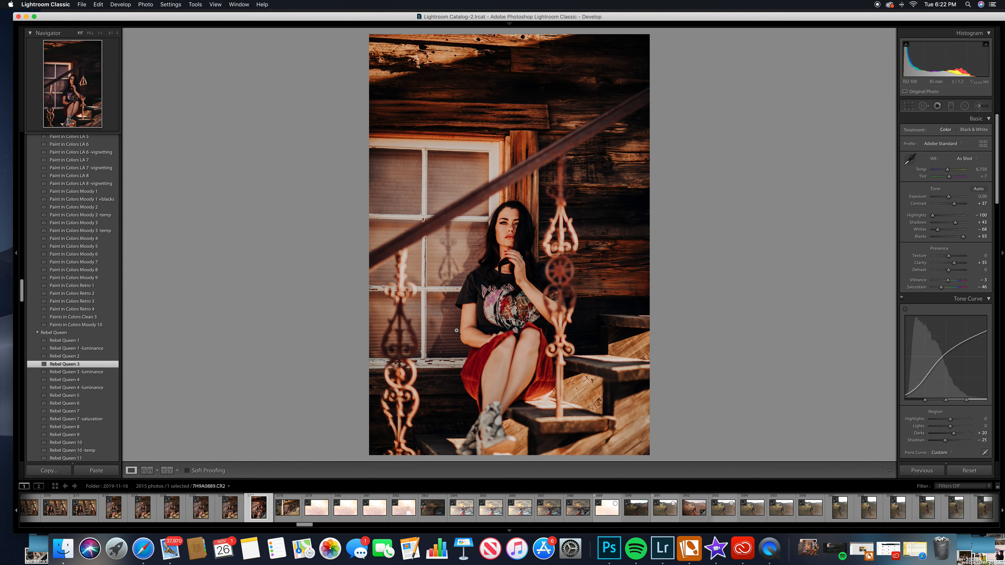
left_click_drag(949, 170, 948, 170)
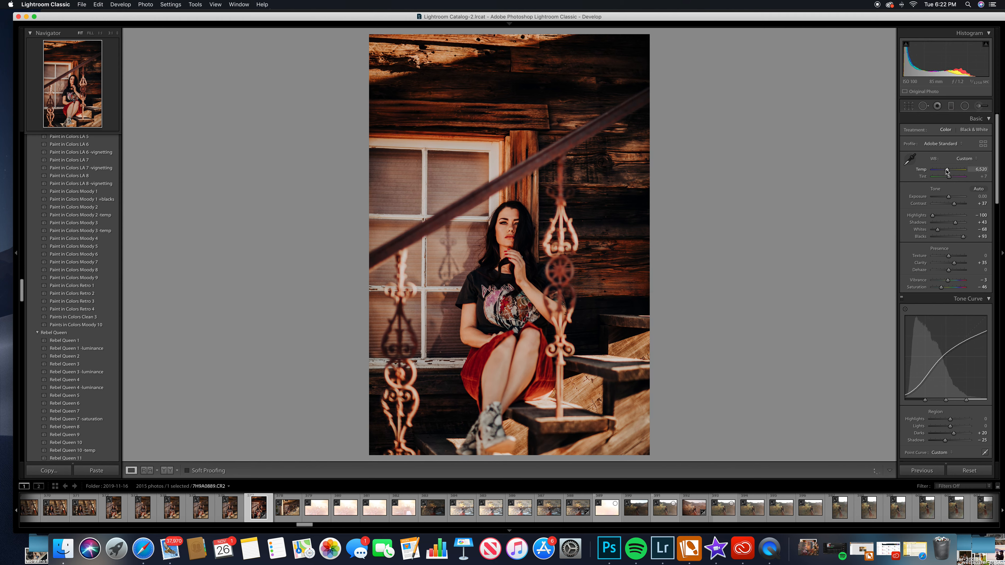
Open the standing cactus portrait 7H9A0913.CR2 and compare how Rebel Queen presets 5 to 10 look on it.
left_click(904, 514)
left_click(966, 516)
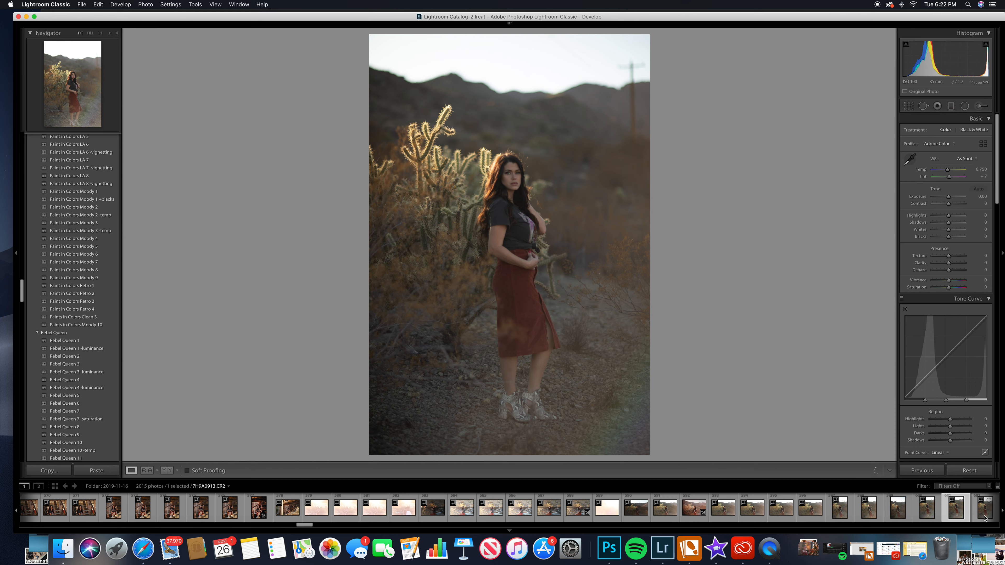
left_click(73, 428)
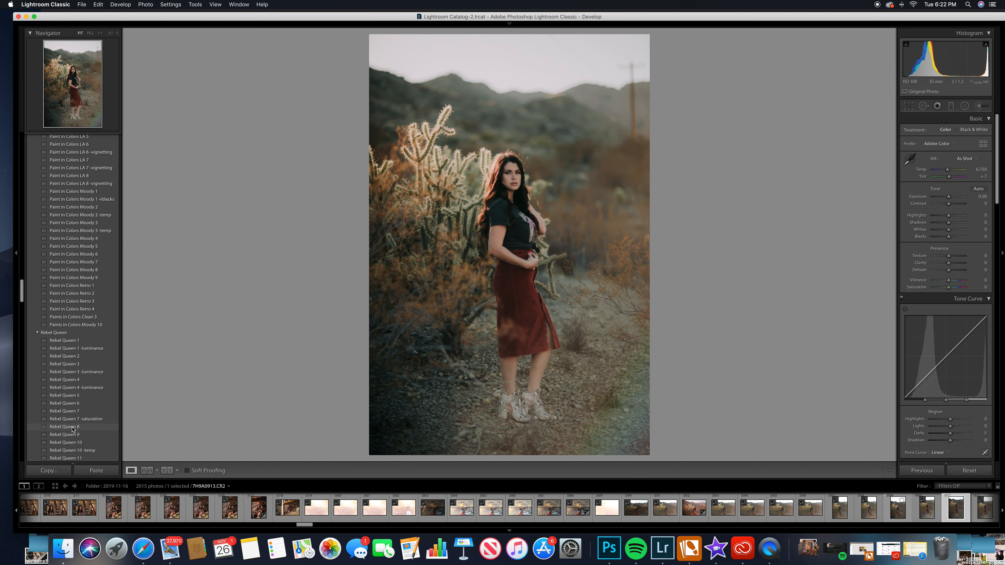
left_click(72, 434)
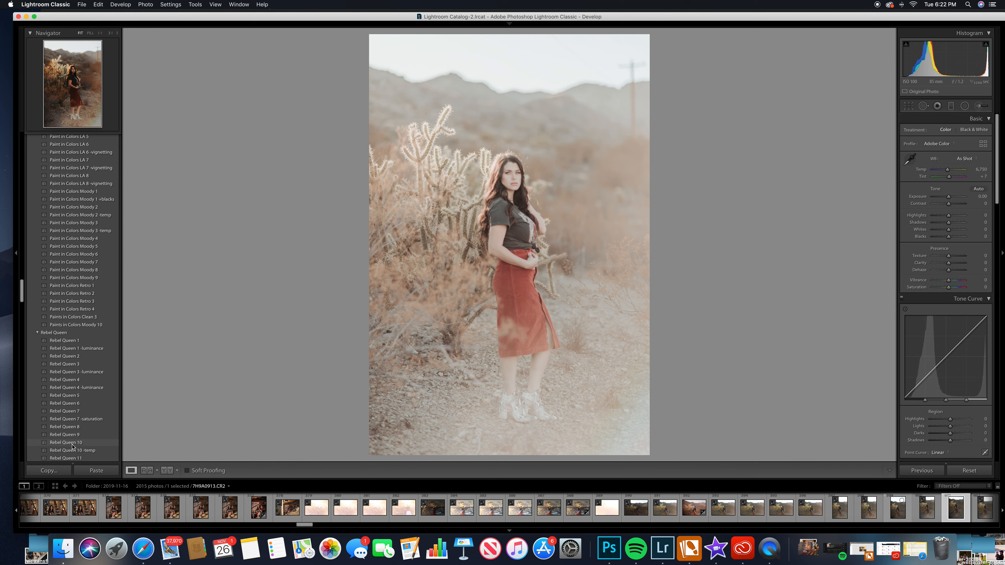
left_click(73, 447)
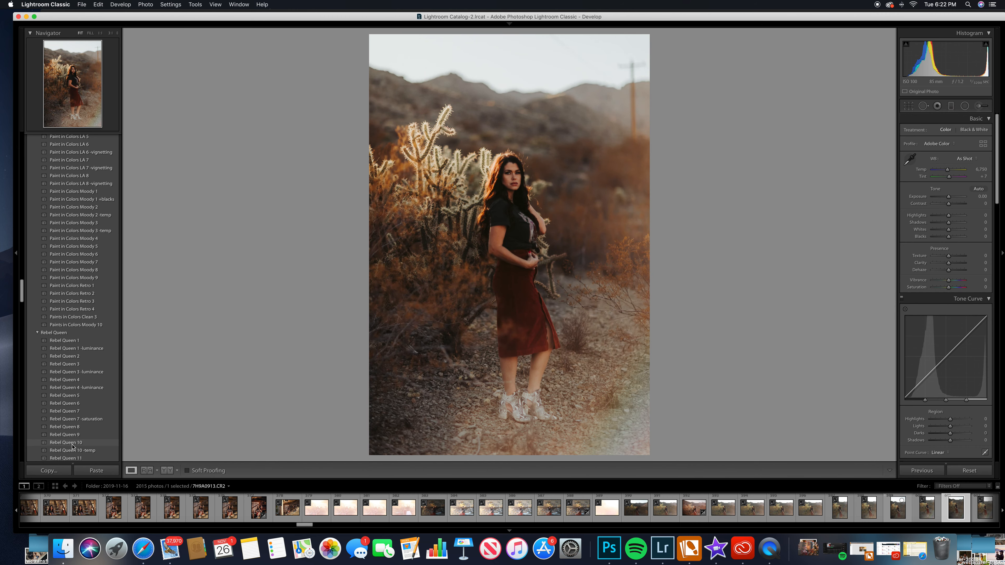
scroll(73, 446, "down", 1)
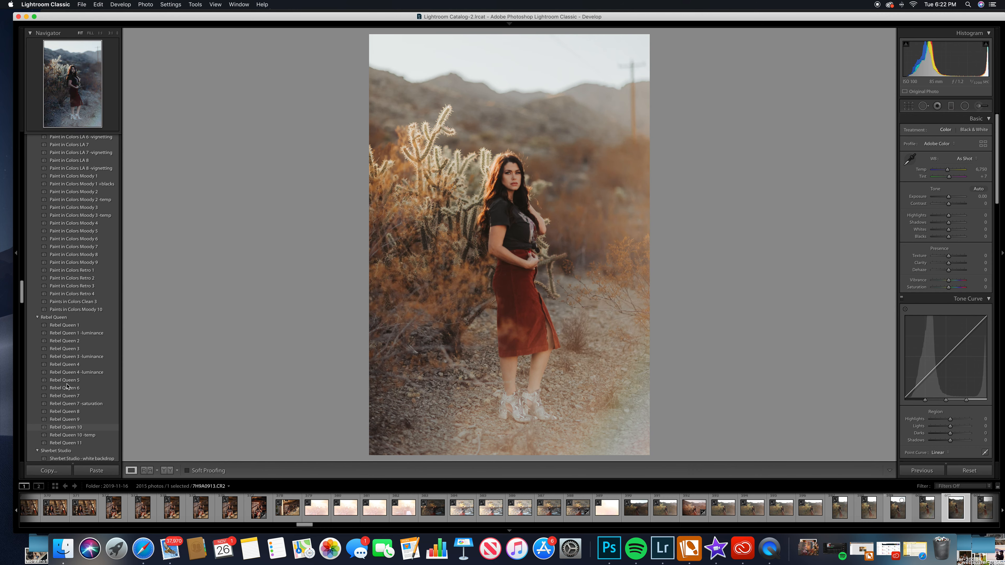
left_click(73, 390)
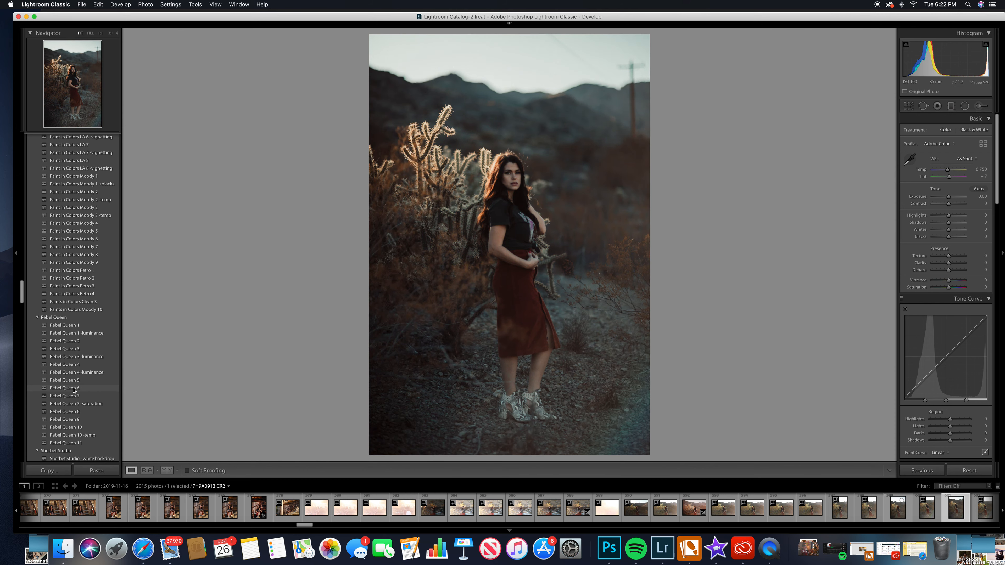
left_click(73, 382)
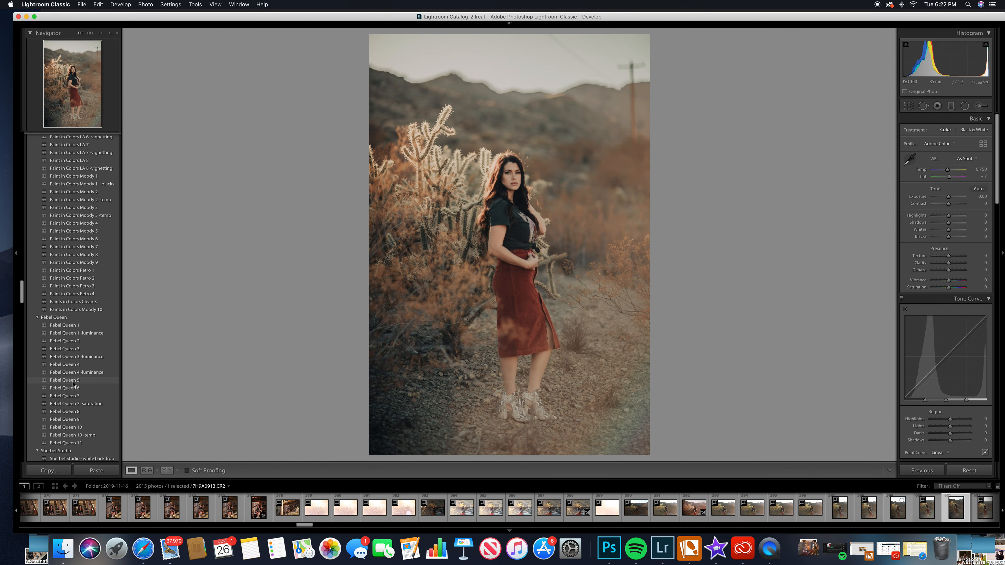
left_click(72, 396)
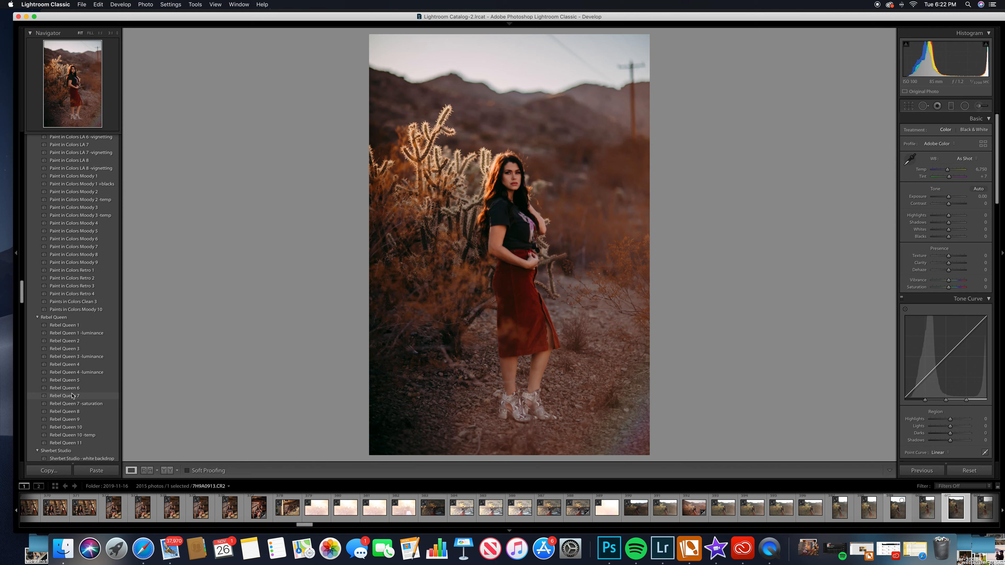
left_click(72, 392)
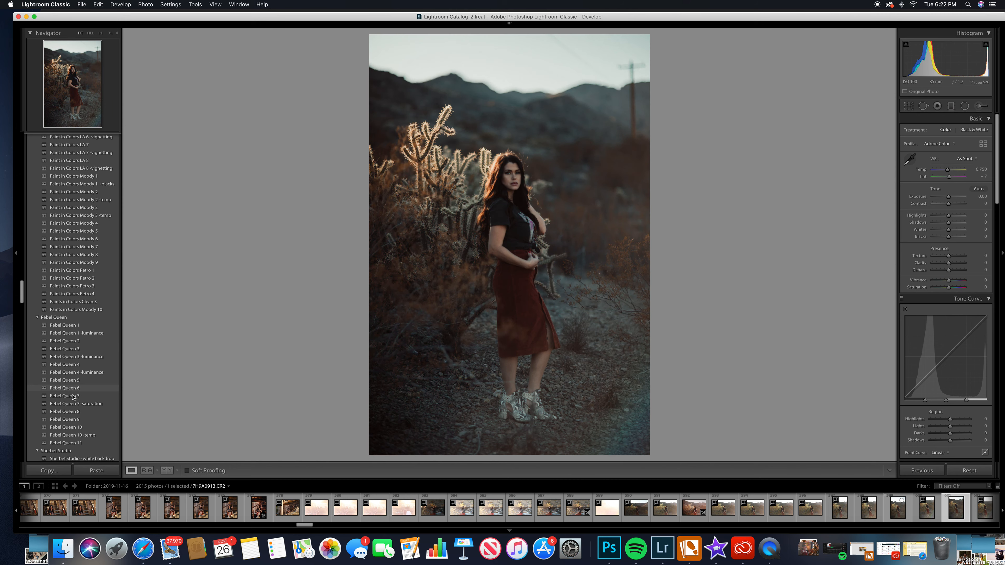
Apply the Rebel Queen 7 preset to the standing cactus portrait and set Exposure to +0.40.
left_click(73, 396)
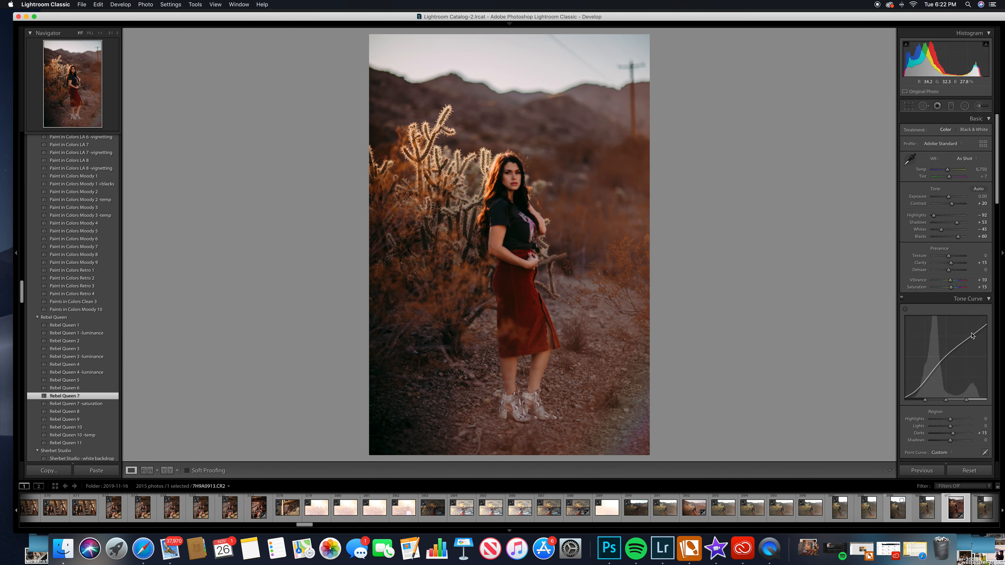
left_click_drag(950, 198, 953, 200)
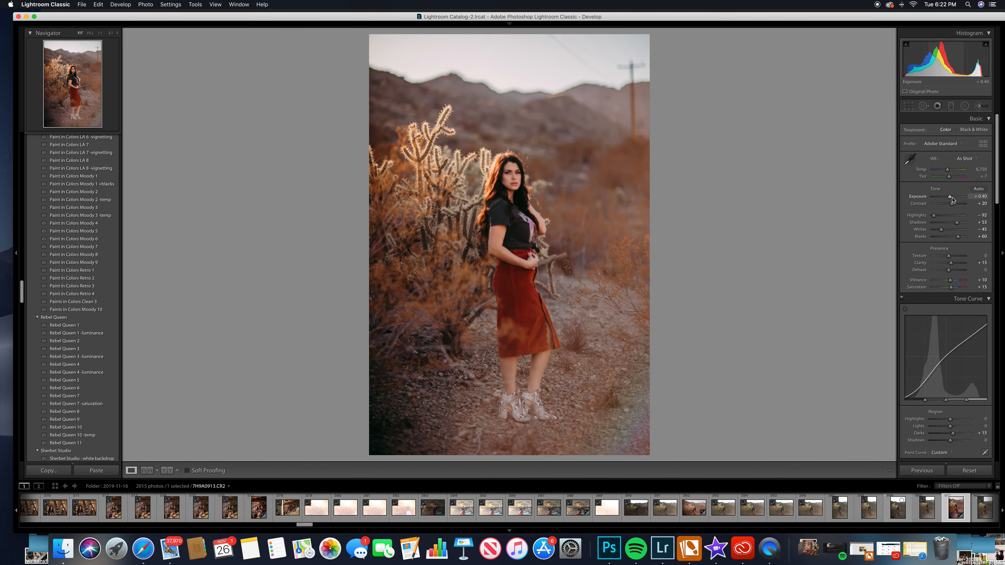
left_click_drag(953, 200, 953, 200)
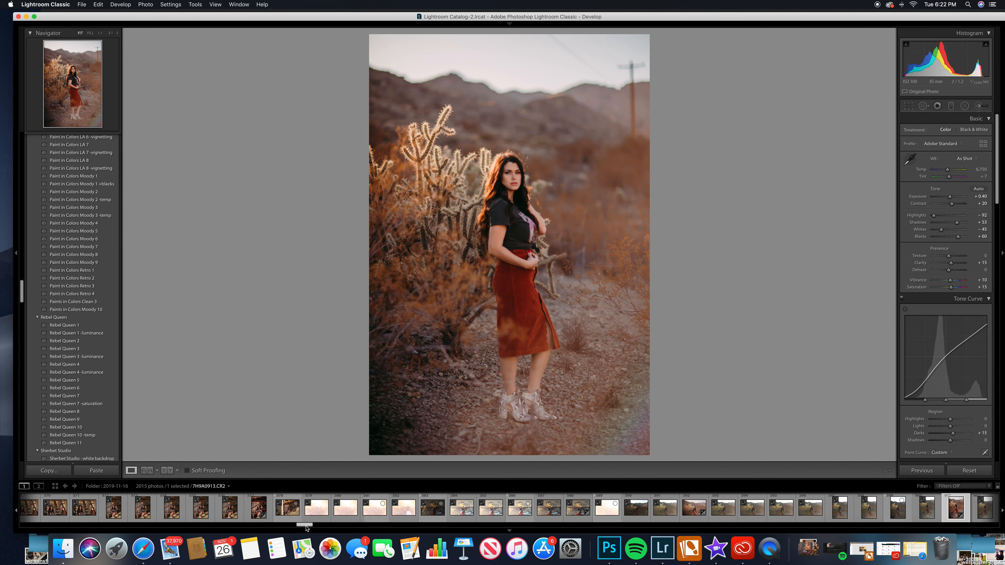
Open the close-up cactus portrait with the tattooed arm, 7H9A0998.CR2, further along in the folder.
left_click_drag(305, 528, 350, 530)
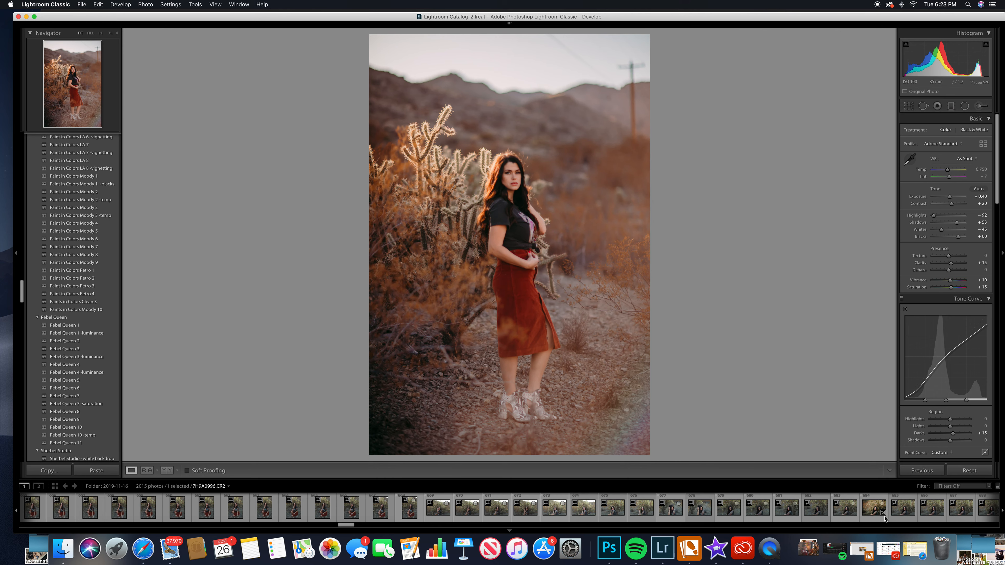
left_click(929, 511)
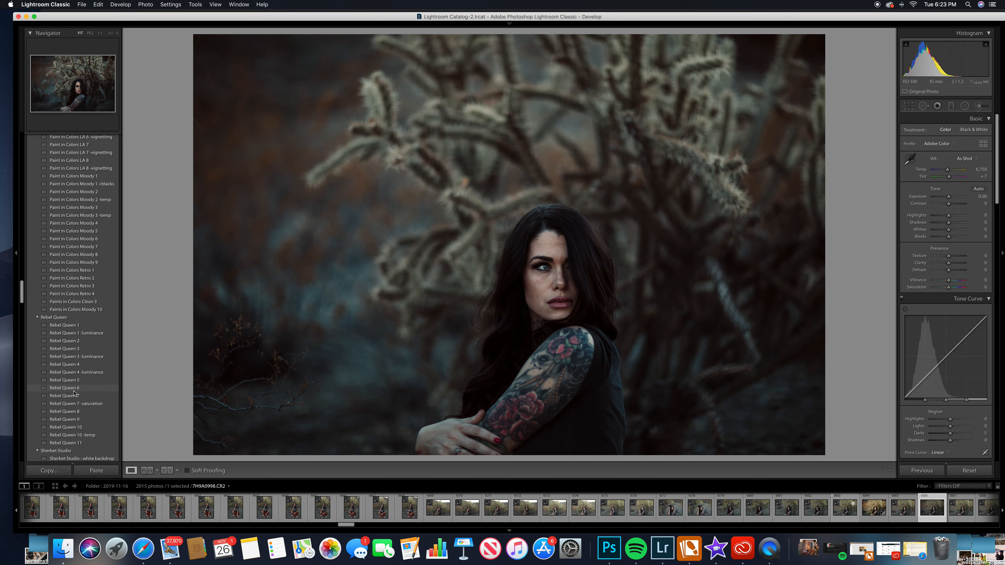
Try the Rebel Queen 6 preset with Exposure +0.85 and Temp 8,916 on the tattooed-arm portrait, and reset its edits.
left_click(74, 392)
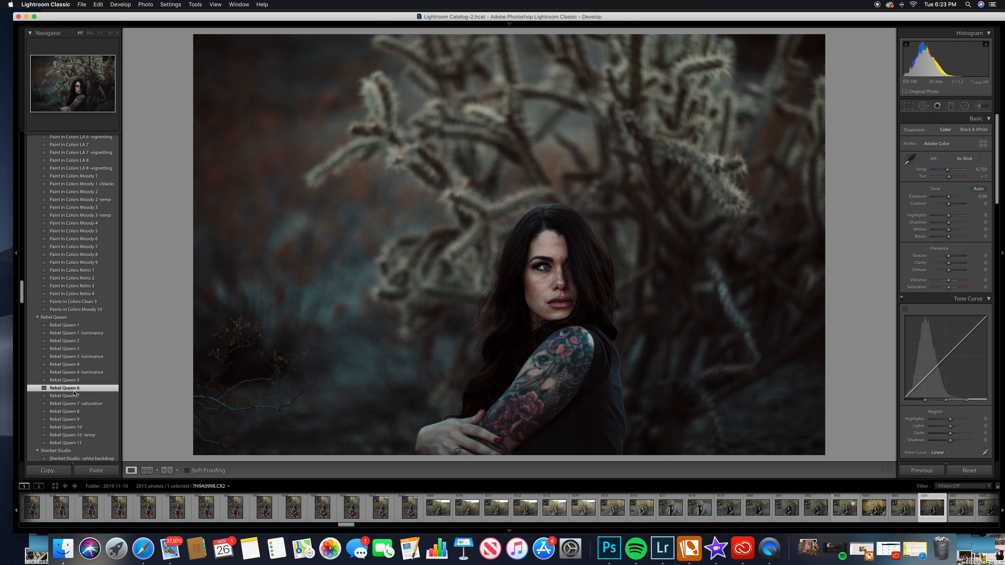
left_click_drag(948, 196, 954, 172)
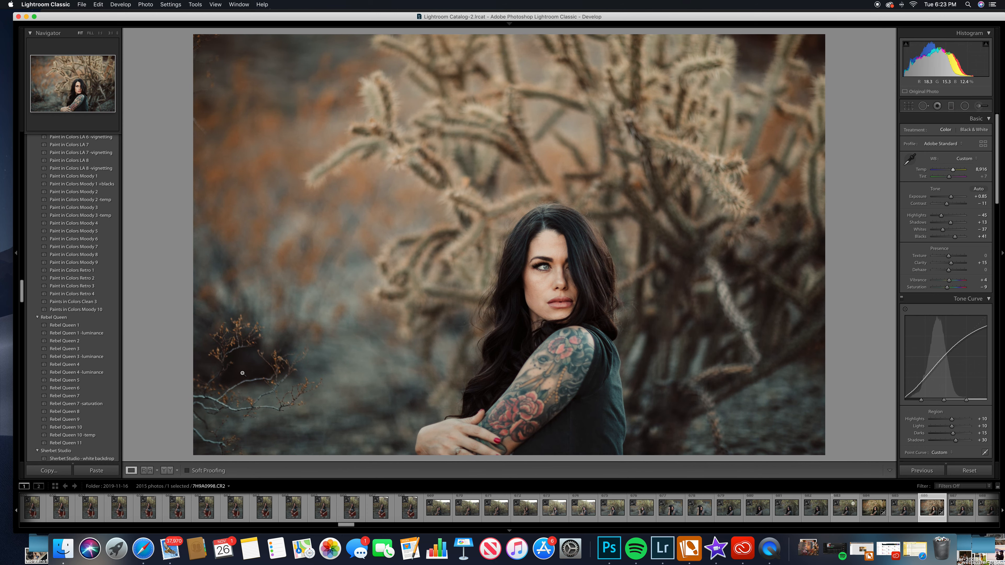
left_click(969, 470)
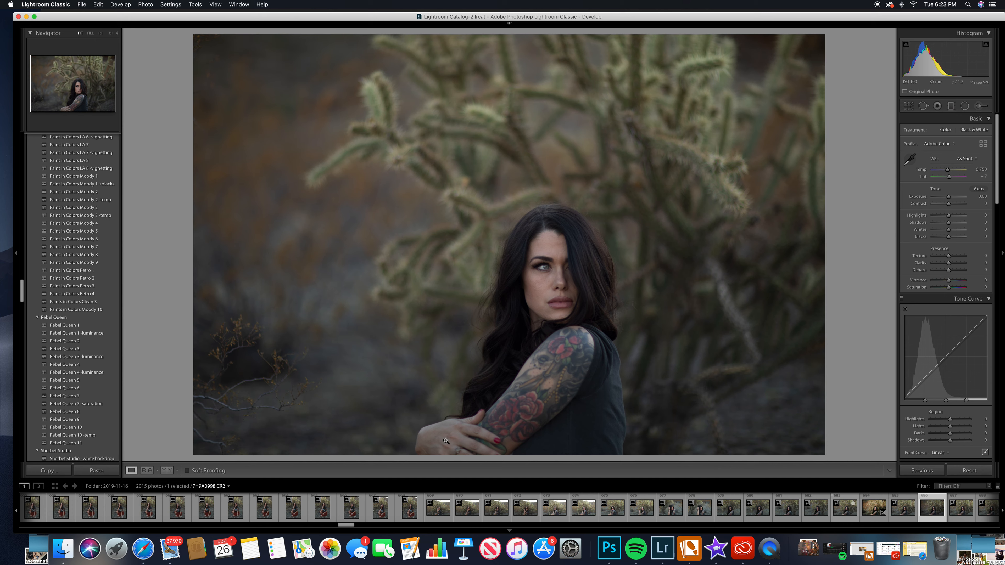
Apply the Rebel Queen 4 preset to the tattooed-arm portrait, with Exposure at +0.75 and Temp at 7,064.
left_click(73, 419)
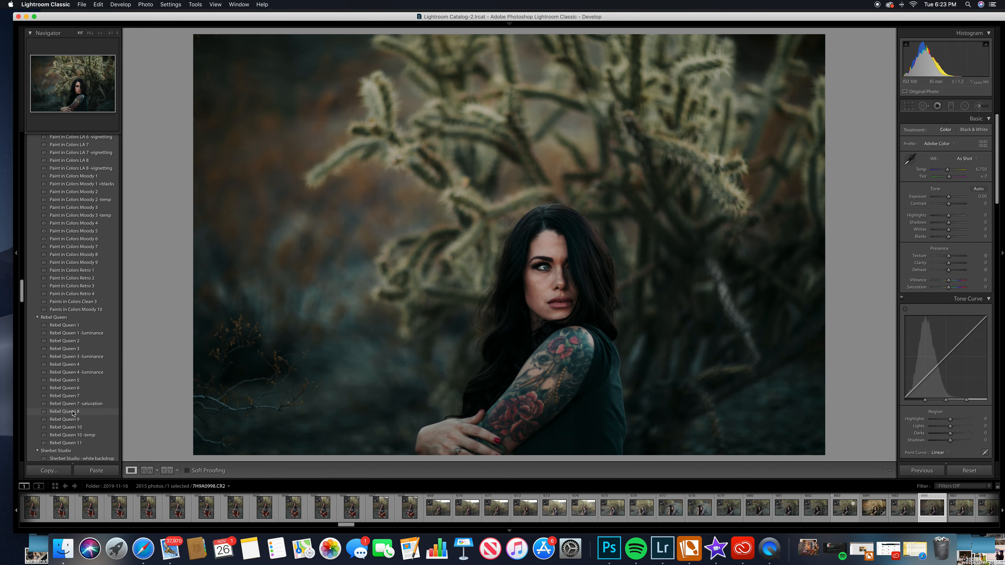
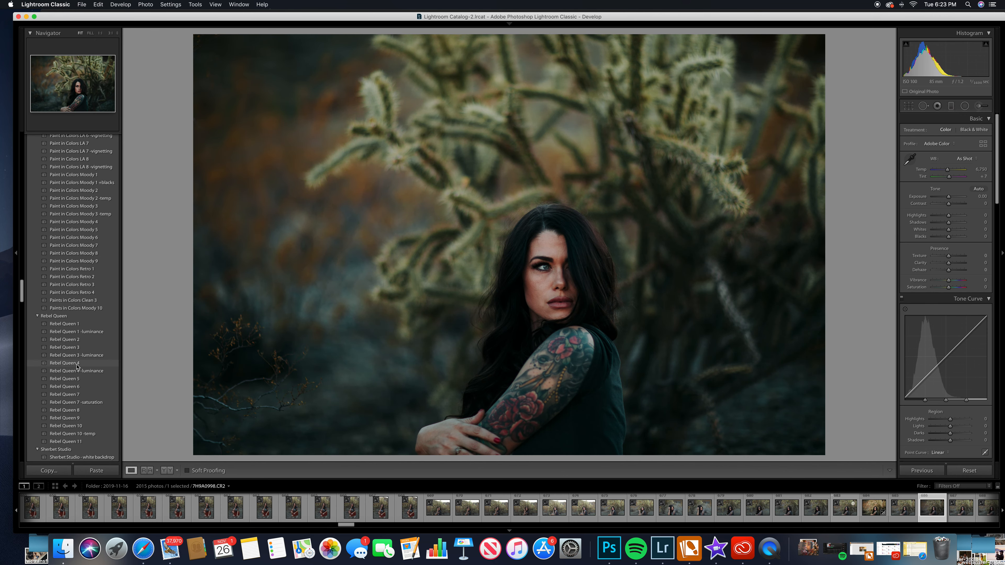
left_click(77, 364)
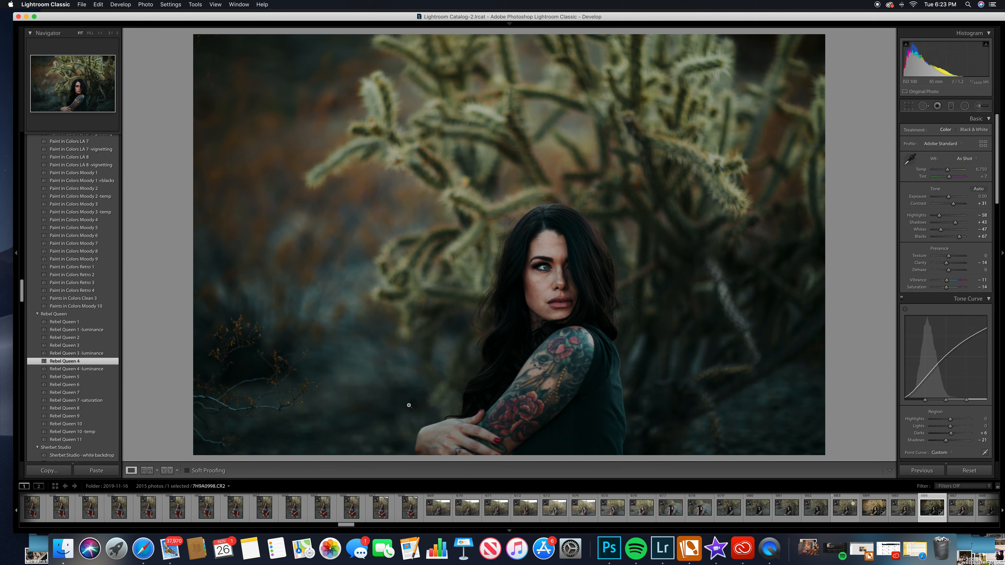
left_click_drag(950, 198, 951, 174)
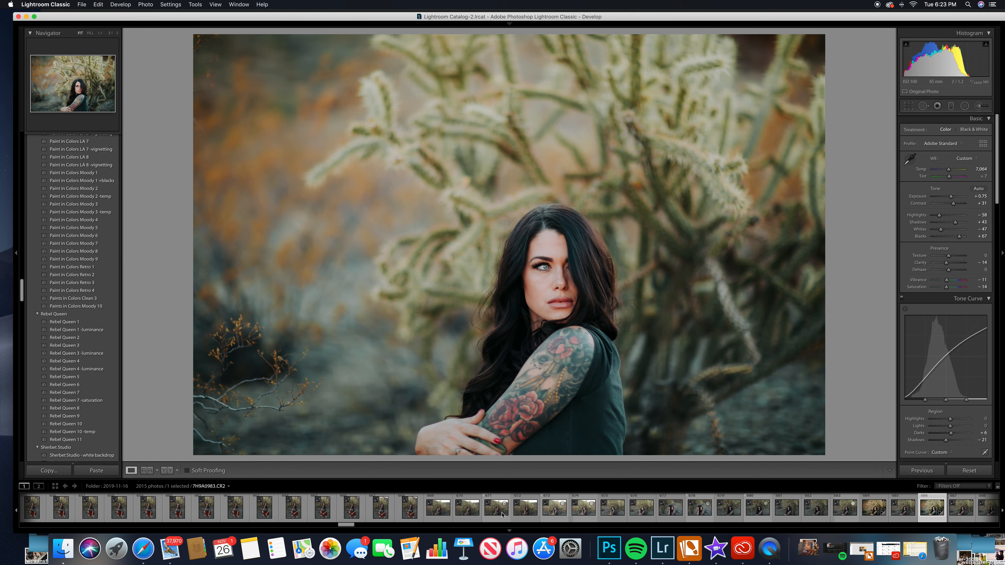
Open 7H9A1010.CR2, the close-up portrait in front of the mandala tapestry, and apply Rebel Queen 6 with Exposure at +0.90.
scroll(354, 524, "right", 6)
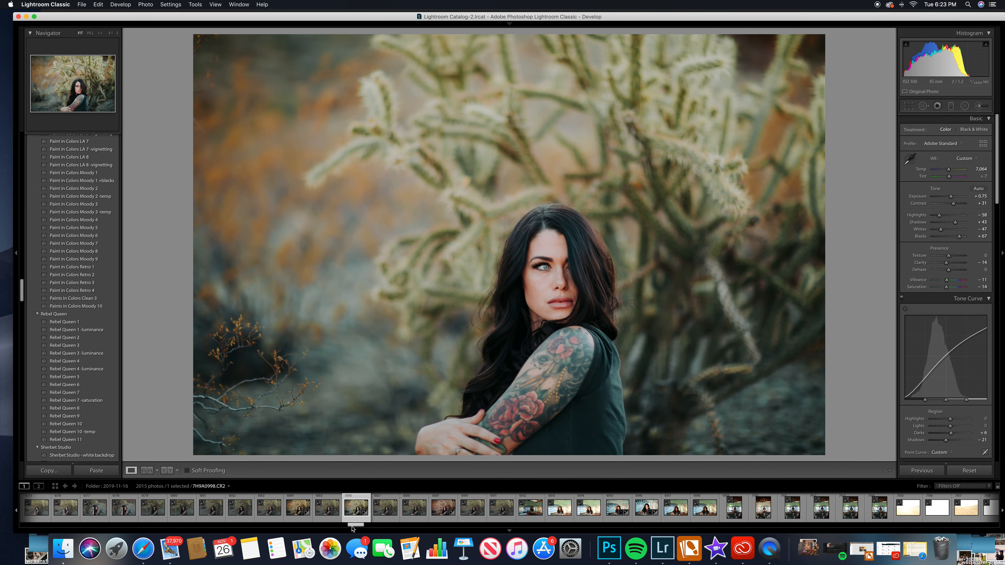
left_click(707, 513)
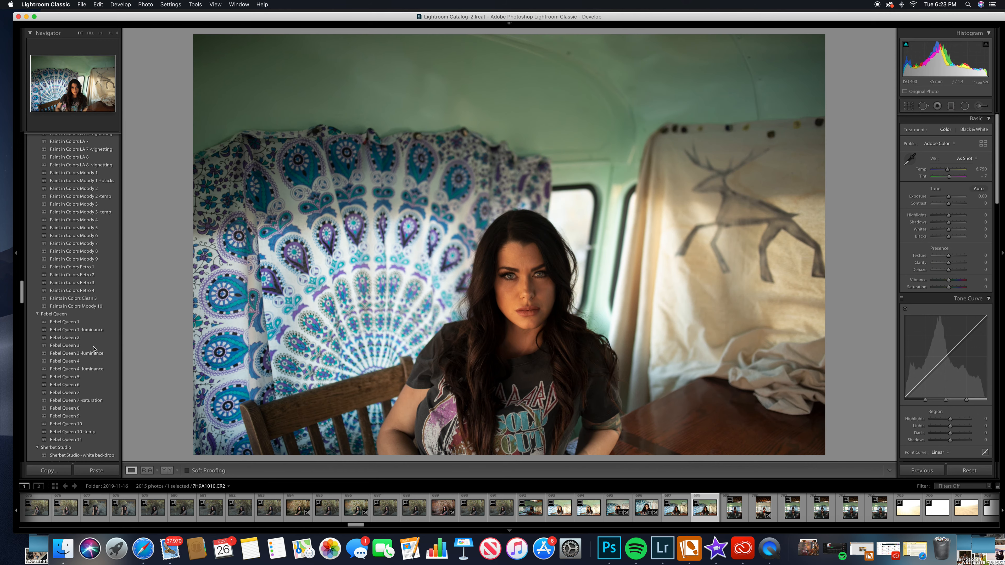
left_click(74, 378)
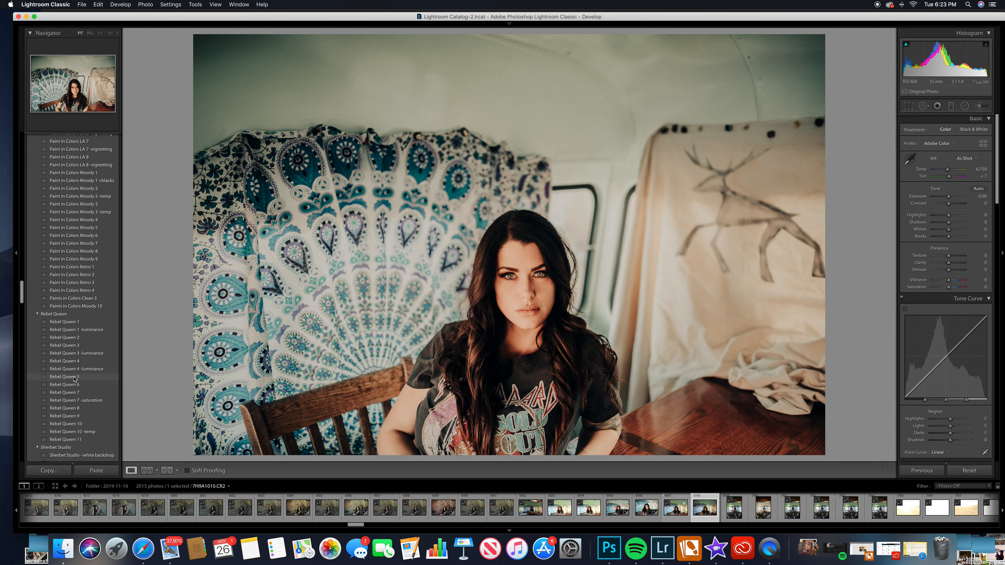
left_click(72, 383)
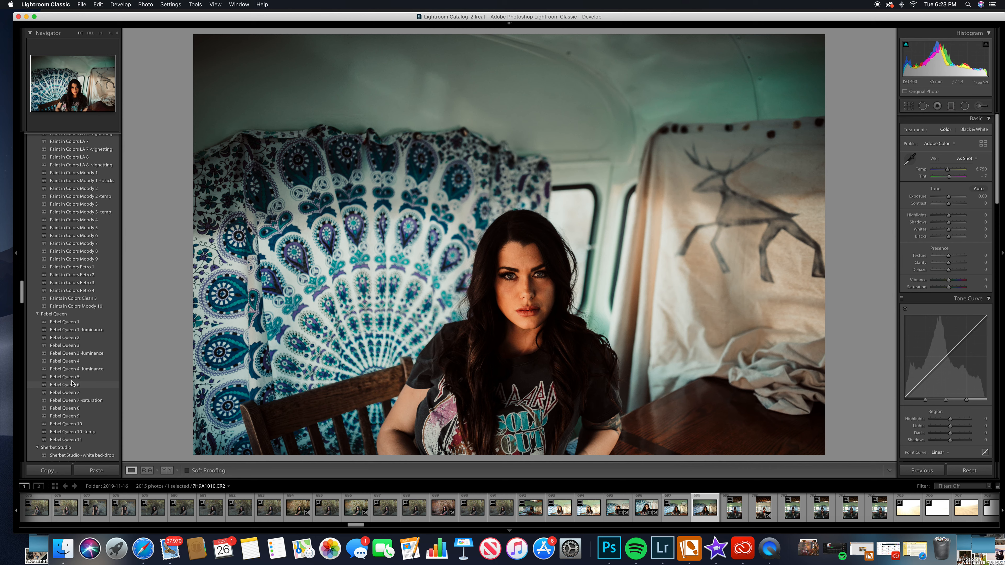
left_click(73, 386)
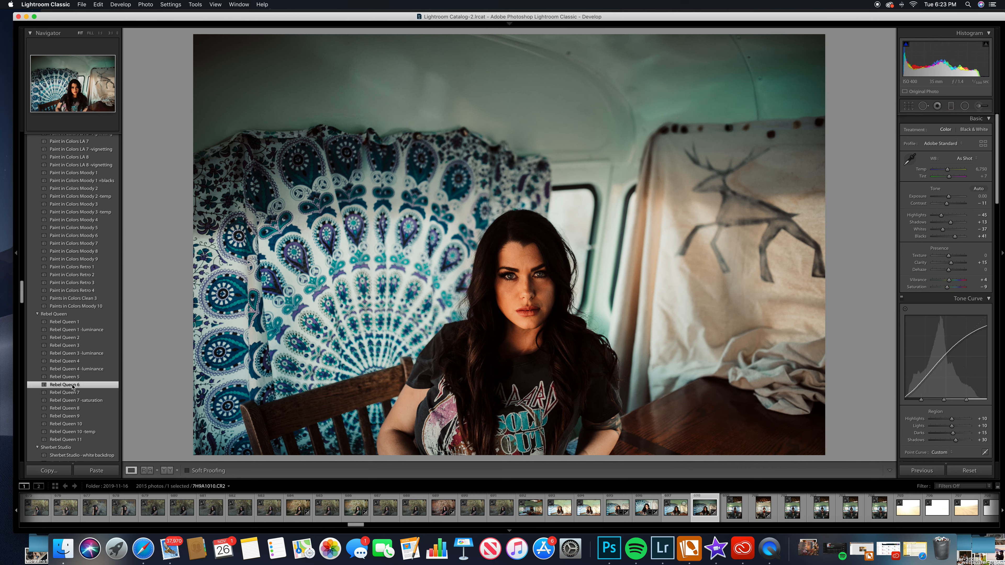
left_click_drag(949, 197, 953, 201)
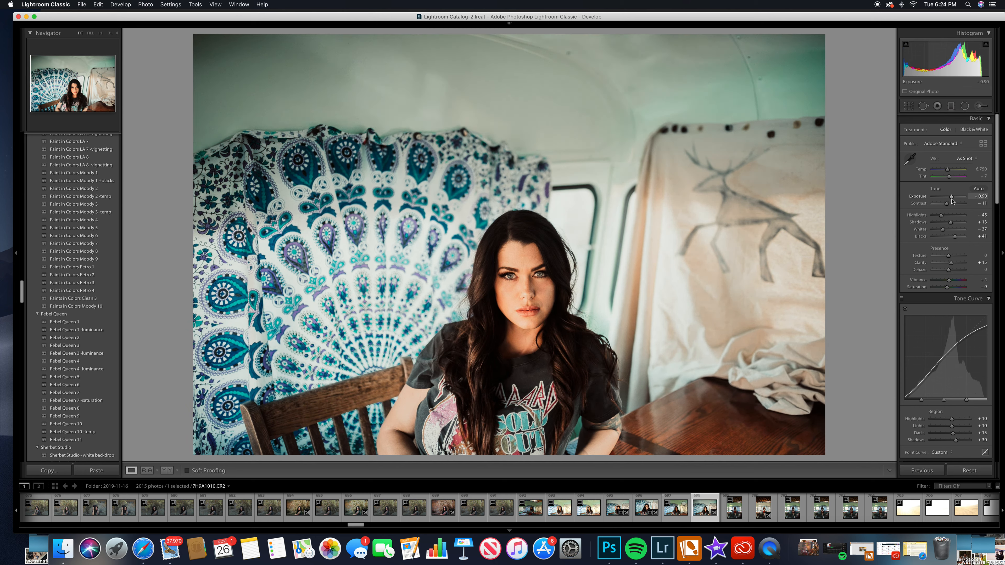
Open 7H9A1014.CR2, the full-length seated portrait inside the bus, and browse the presets back to the Desert Rose group.
left_click(823, 510)
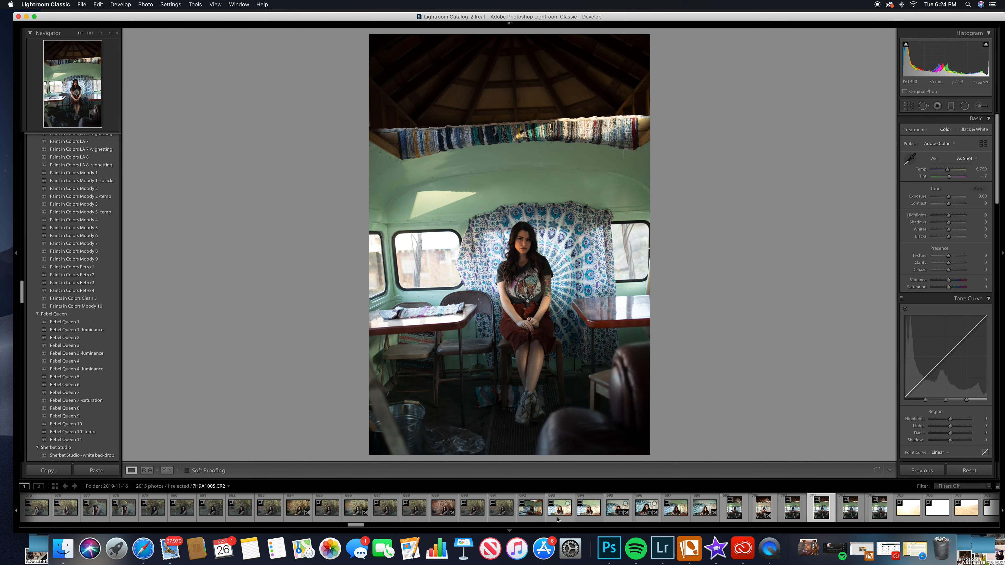
left_click_drag(358, 525, 371, 529)
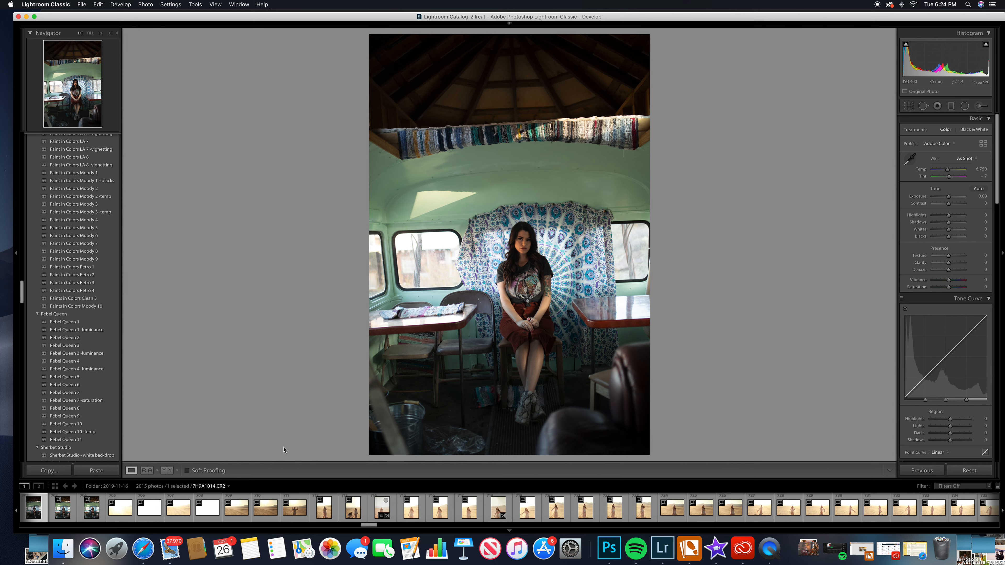
scroll(91, 291, "up", 10)
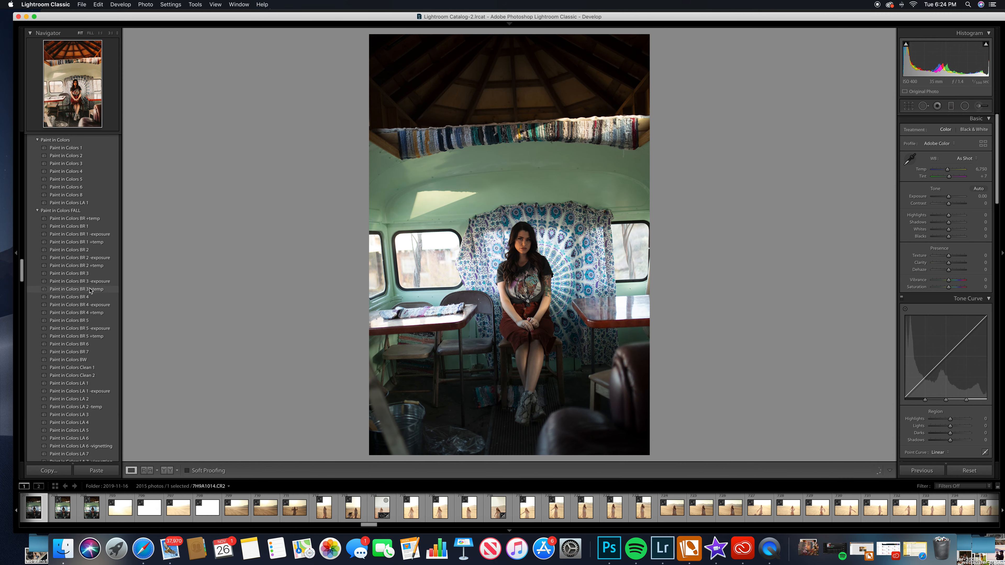
scroll(91, 291, "up", 6)
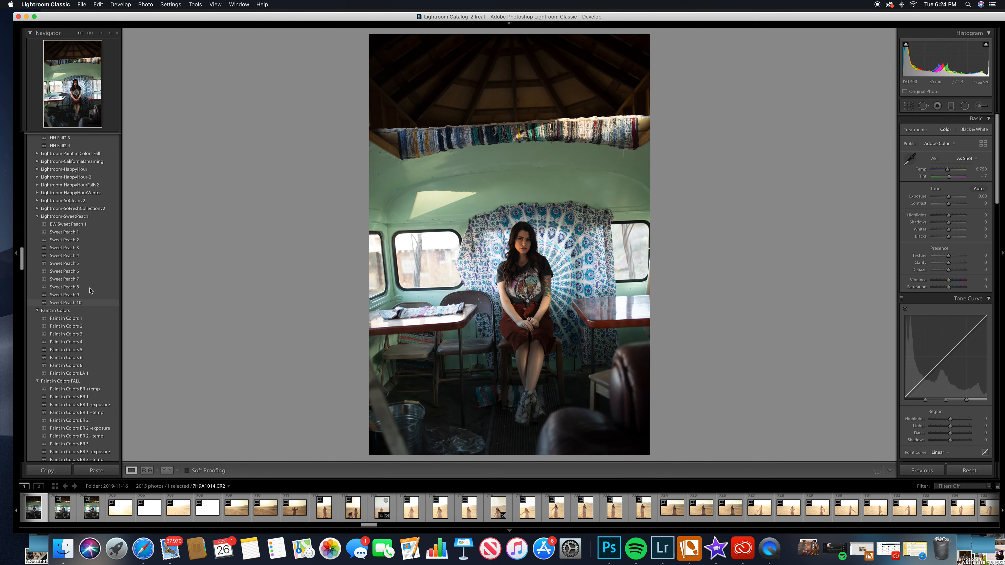
scroll(90, 291, "up", 1)
scroll(91, 291, "up", 6)
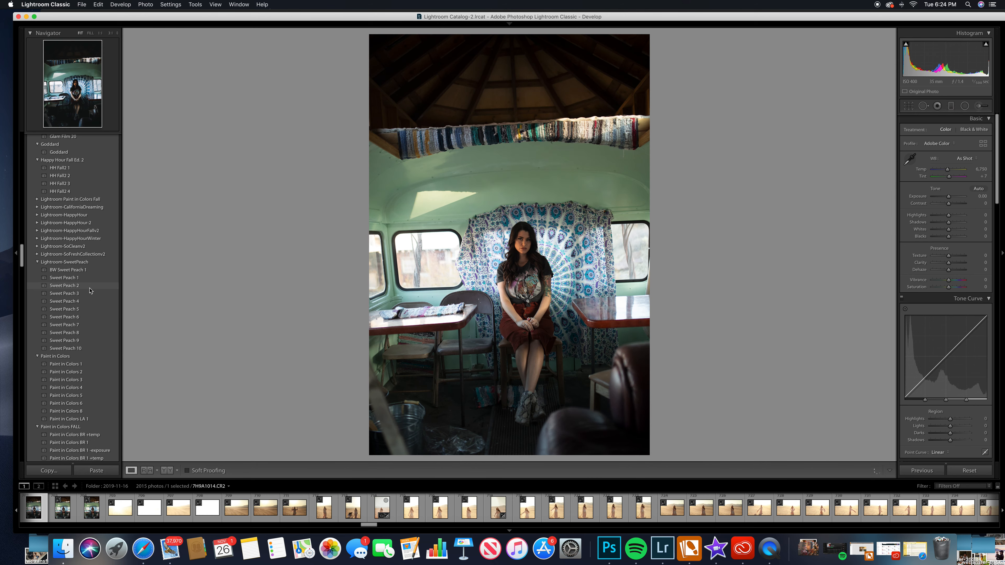
scroll(91, 292, "up", 1)
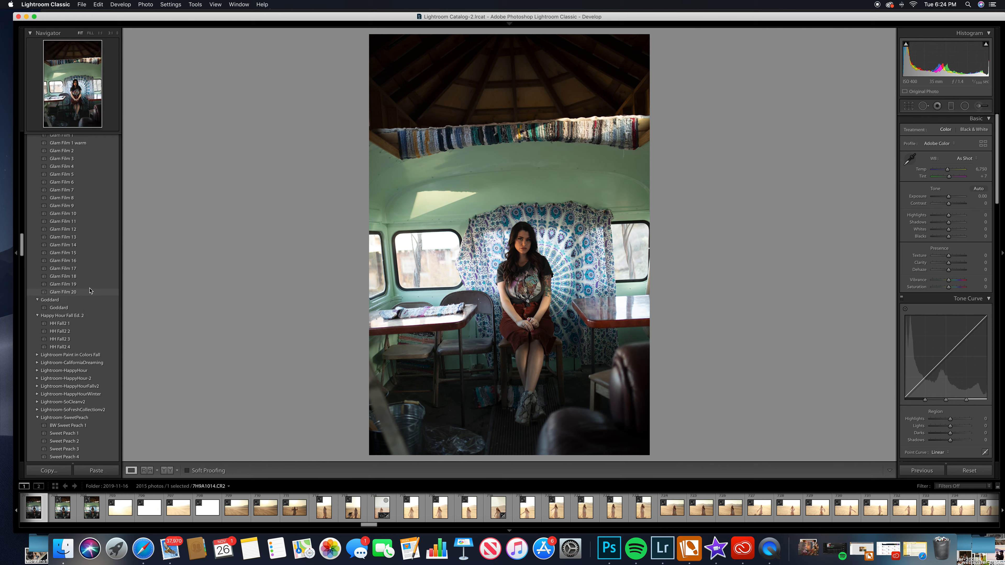
scroll(90, 291, "up", 2)
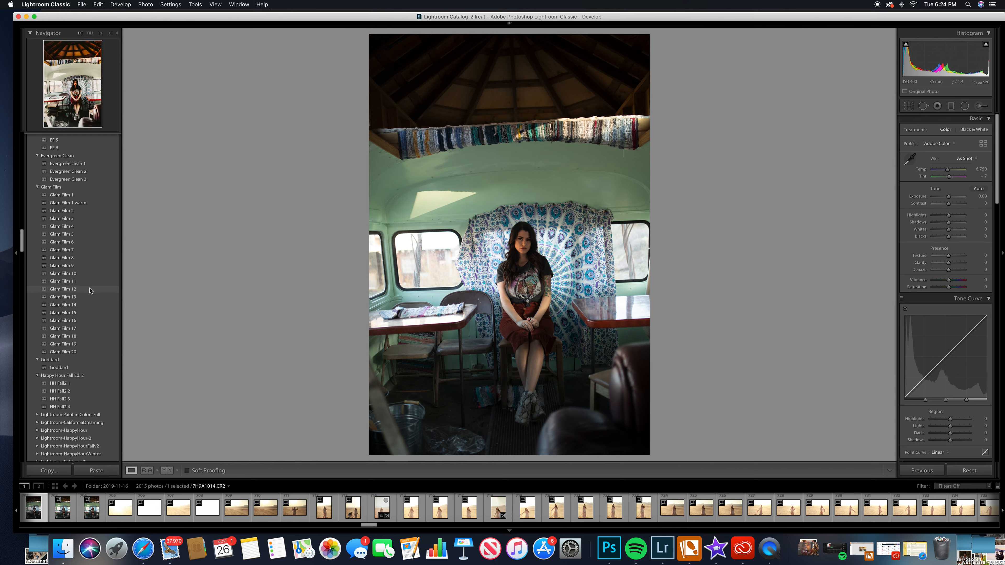
scroll(90, 291, "up", 2)
scroll(91, 291, "up", 4)
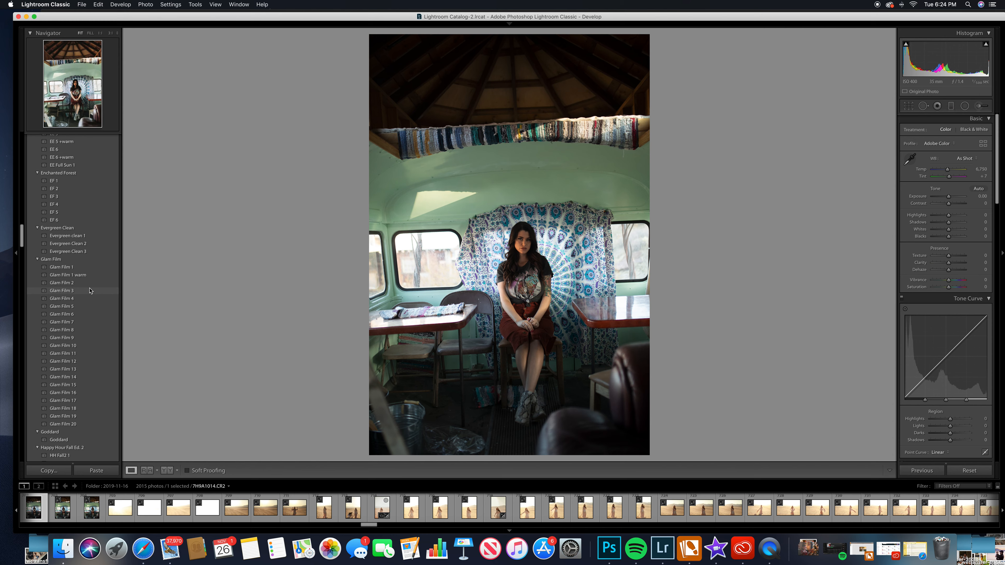
scroll(90, 292, "up", 1)
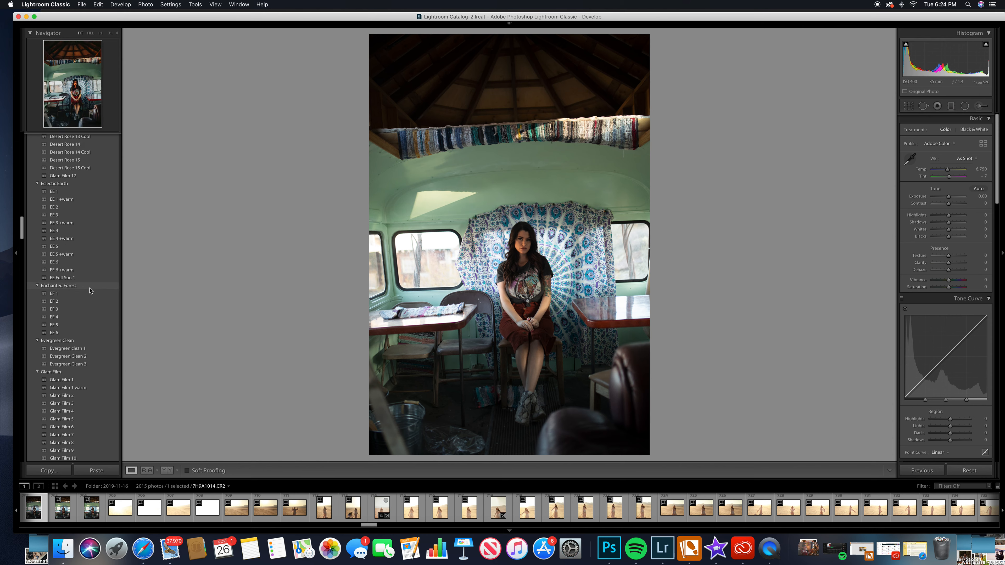
scroll(90, 291, "up", 1)
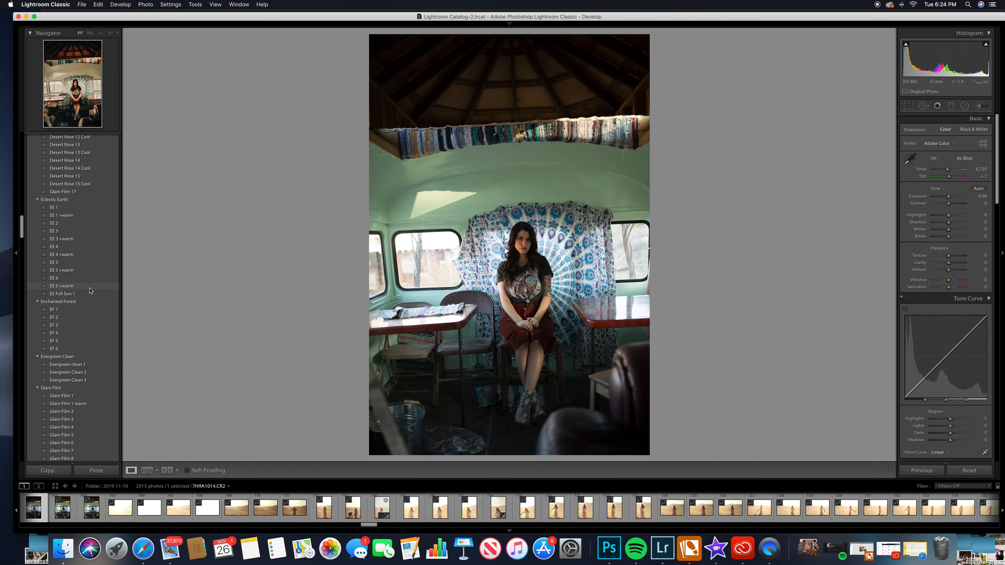
scroll(90, 291, "up", 4)
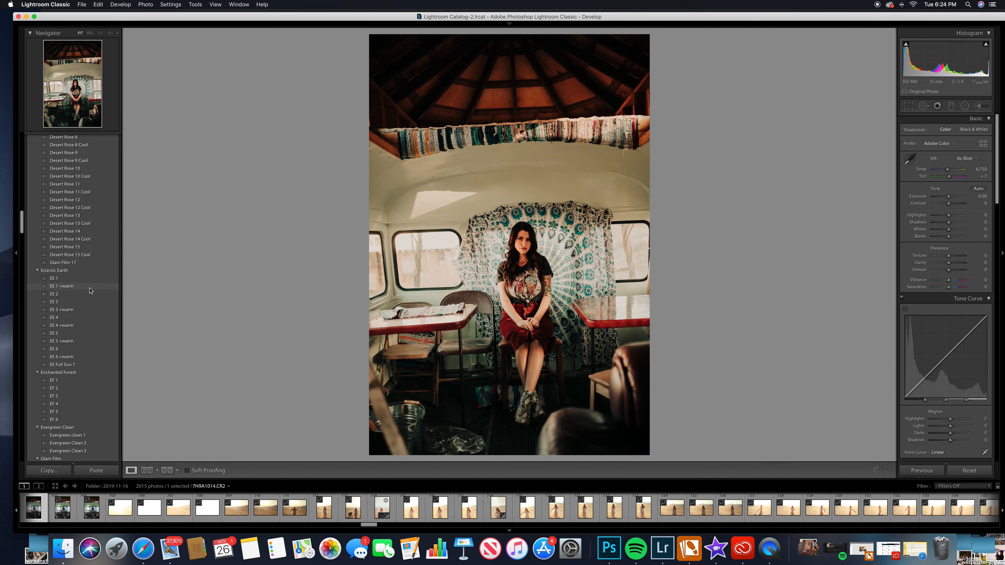
scroll(90, 292, "up", 4)
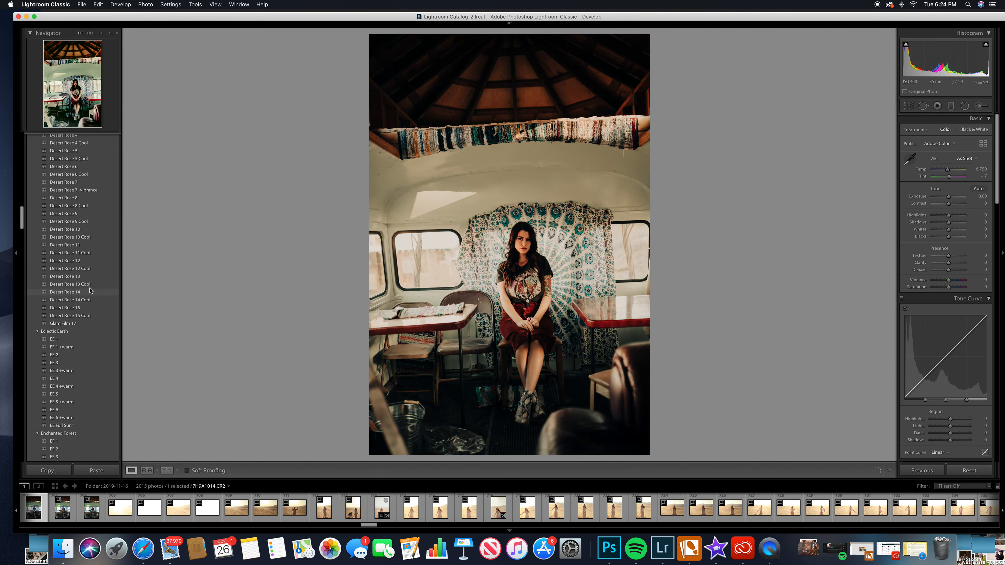
scroll(91, 291, "up", 3)
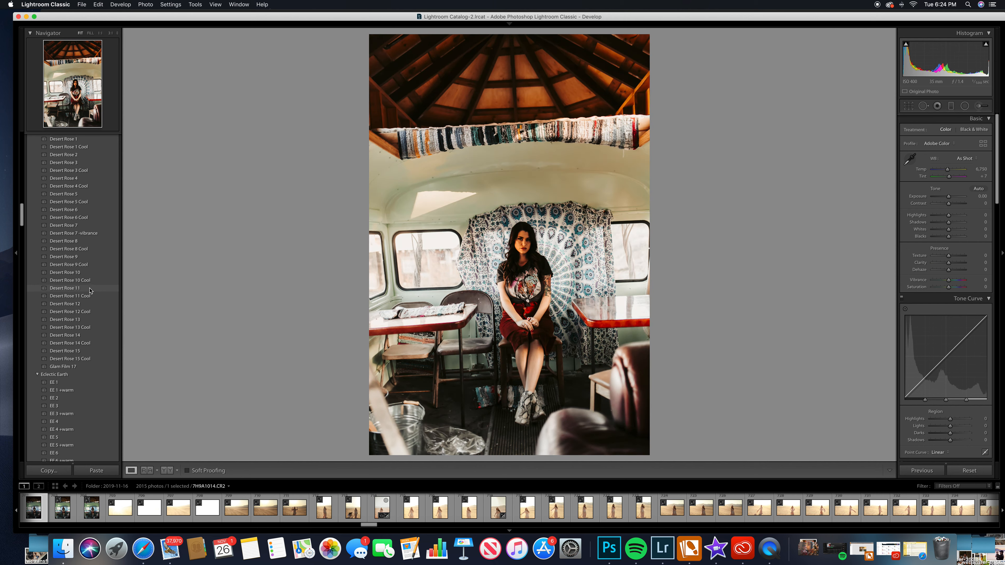
scroll(91, 291, "down", 1)
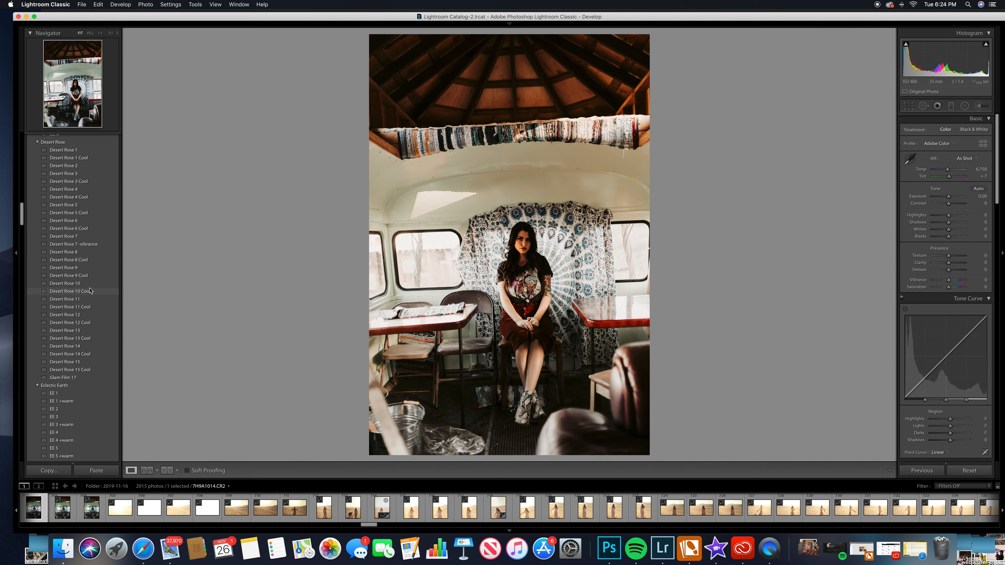
scroll(91, 291, "up", 1)
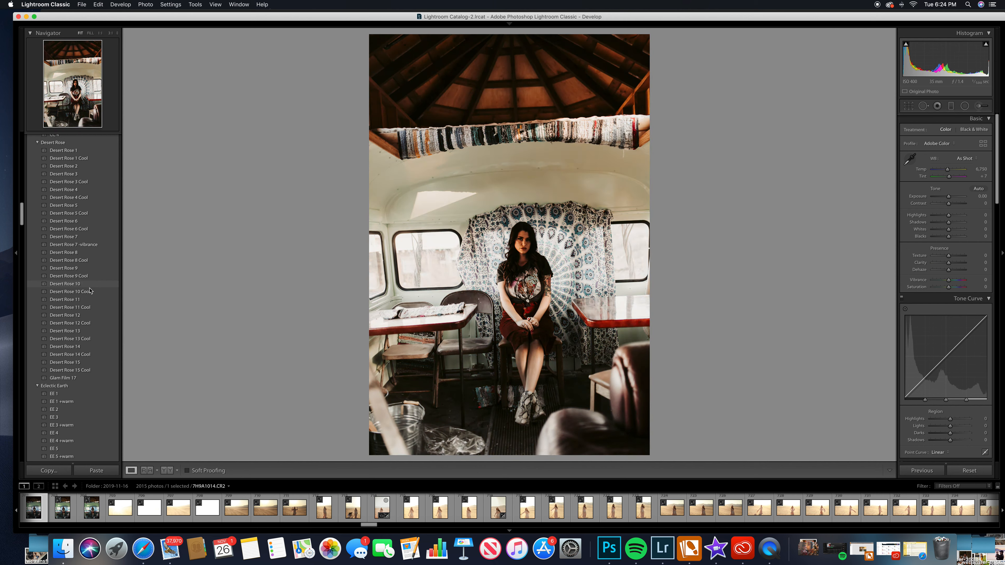
Open the backlit desert portrait 7H9A1029.CR2 and preview the Desert Rose presets from 1 to 4 on it.
left_click(466, 518)
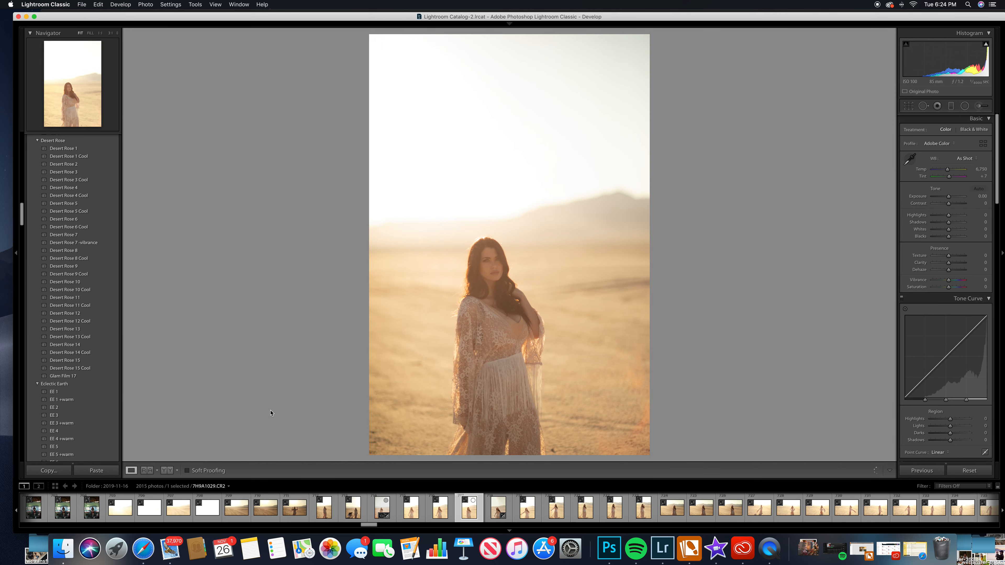
left_click(71, 152)
left_click(72, 158)
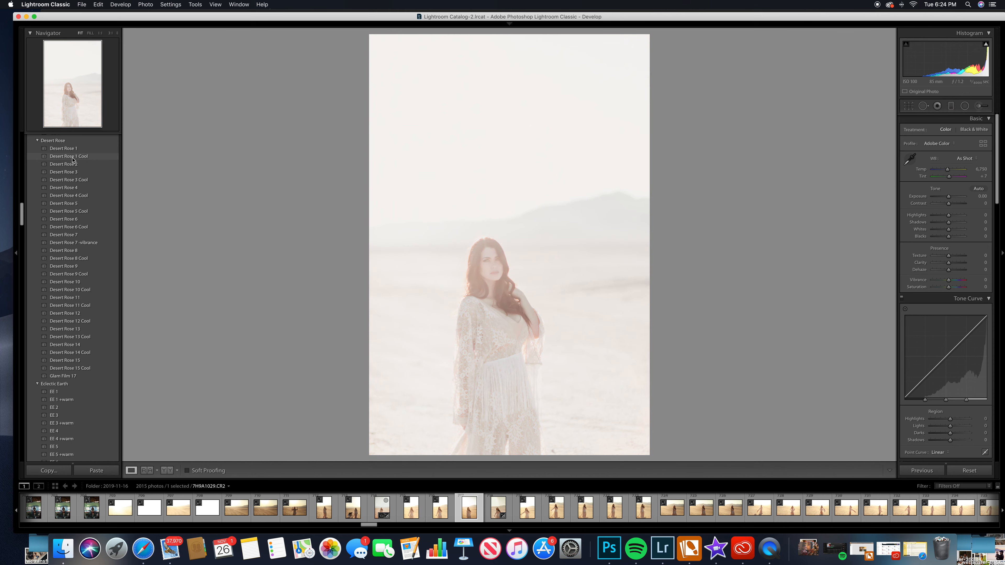
left_click(70, 166)
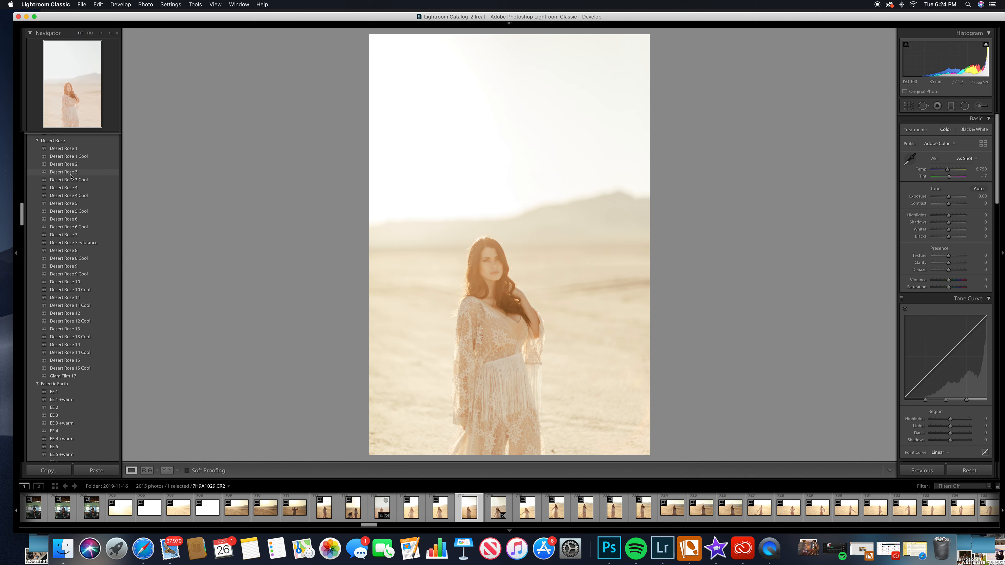
left_click(71, 173)
left_click(72, 188)
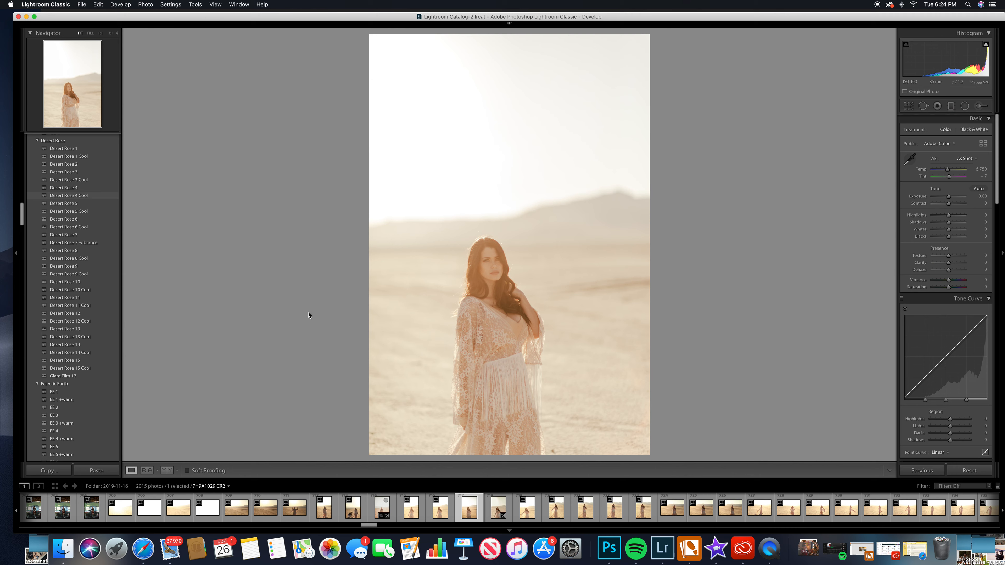
Open the full-length desert portrait 7H9A1033.CR2, apply the Desert Rose 5 preset and set Exposure to +0.50.
left_click(586, 509)
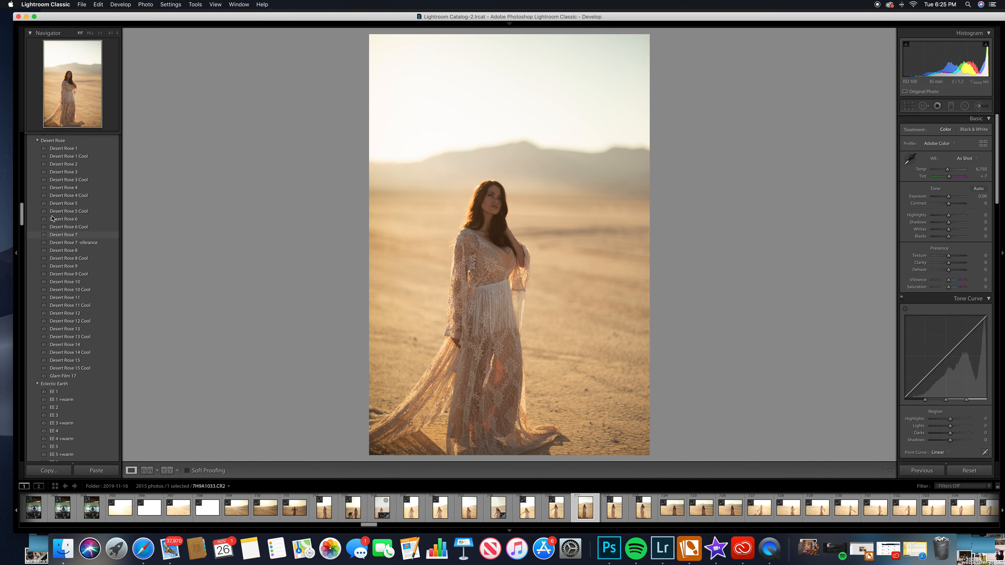
left_click(70, 221)
left_click(72, 204)
left_click(72, 204)
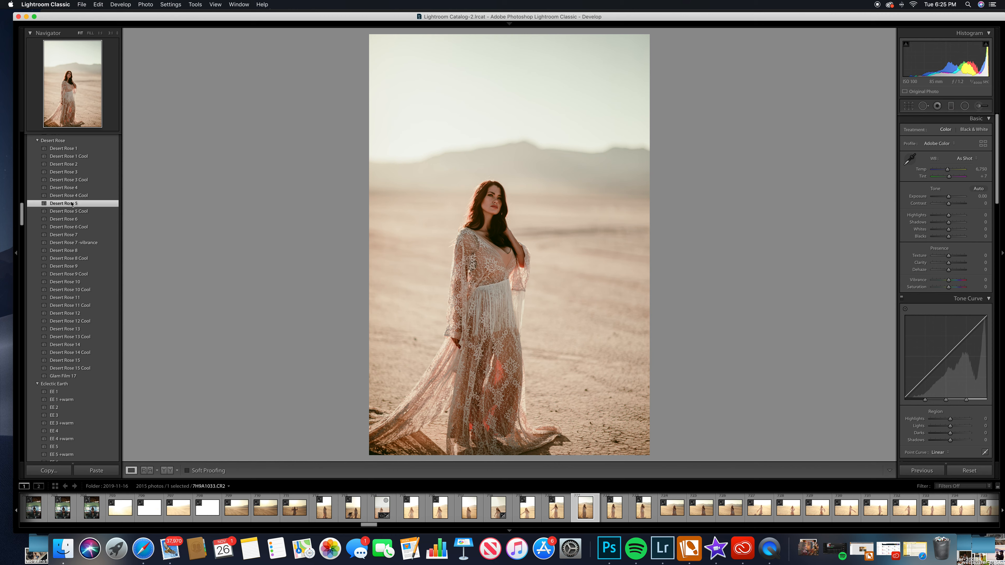
left_click_drag(949, 197, 950, 198)
left_click_drag(951, 199, 950, 199)
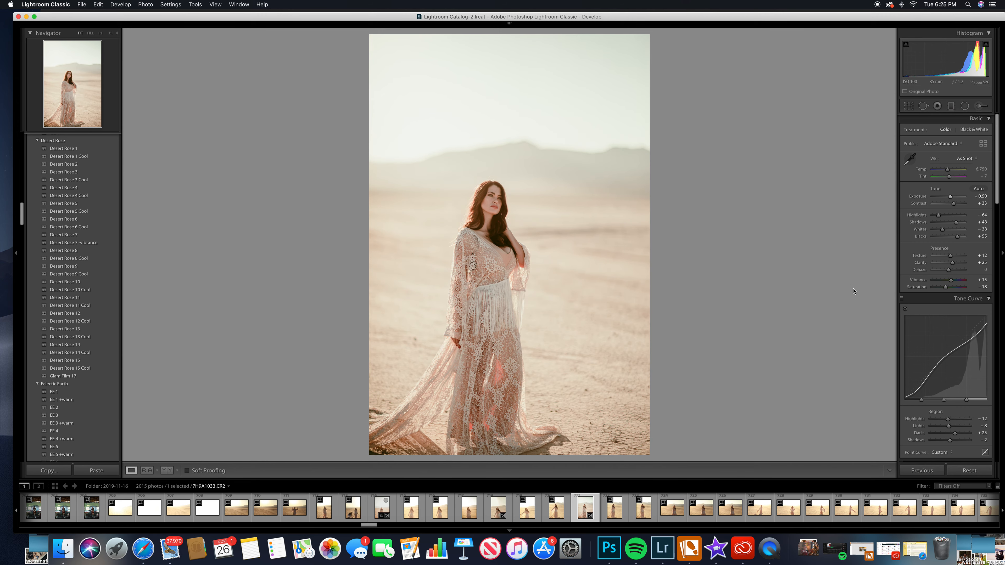
Open 7H9A1039.CR2, the desert shot with the flowing dress, apply Desert Rose 4 and set Exposure to -1.00.
left_click(729, 513)
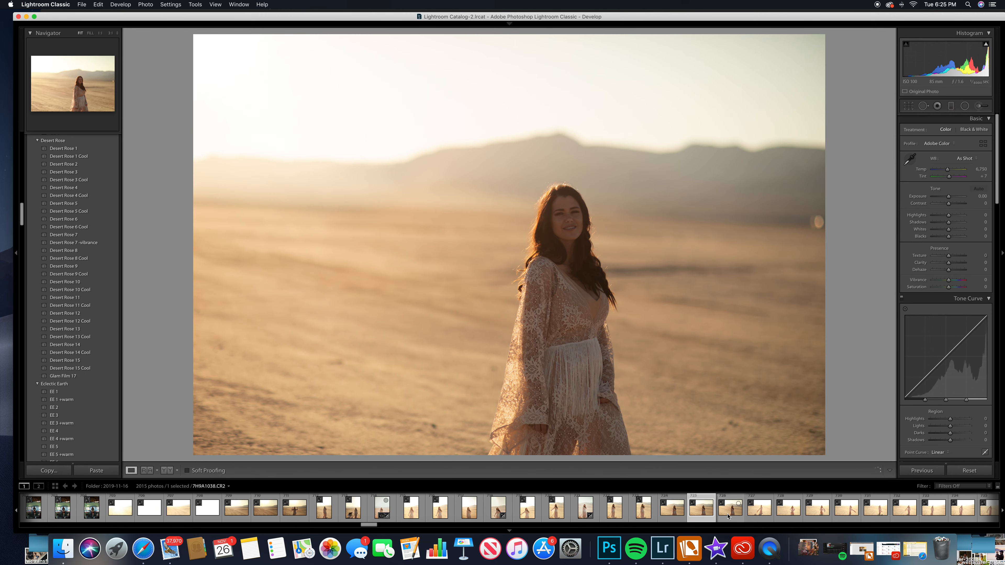
left_click(759, 513)
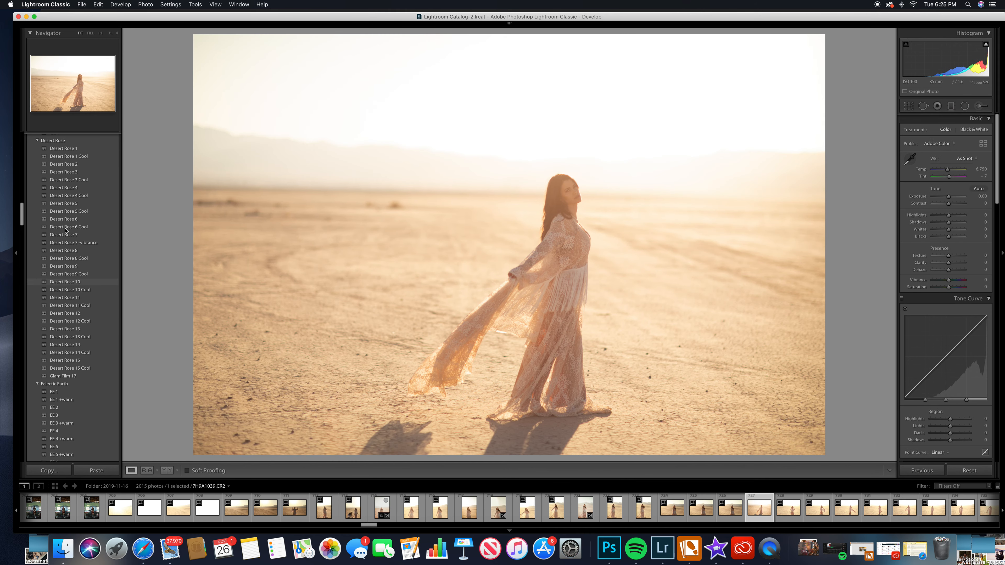
left_click(71, 190)
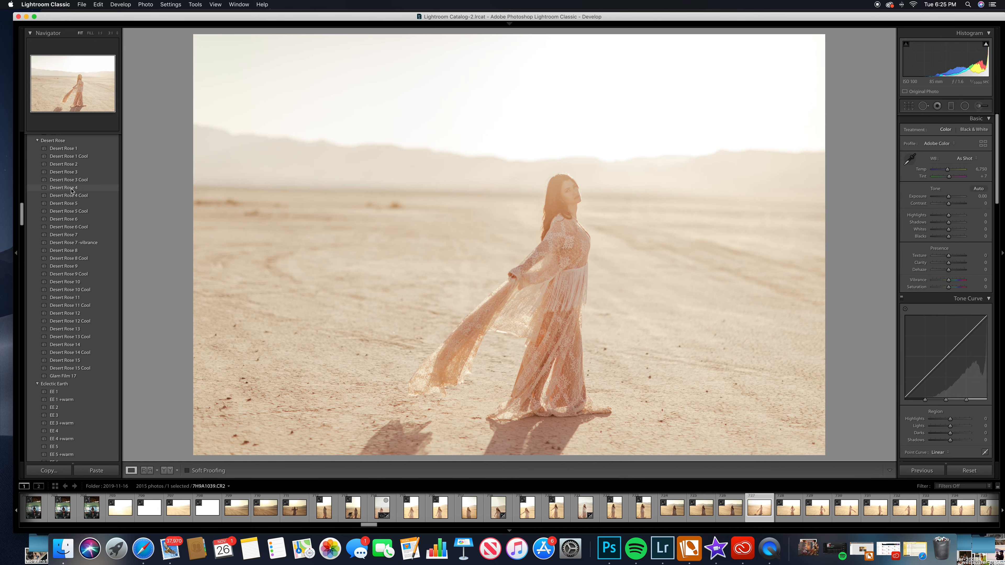
left_click(72, 203)
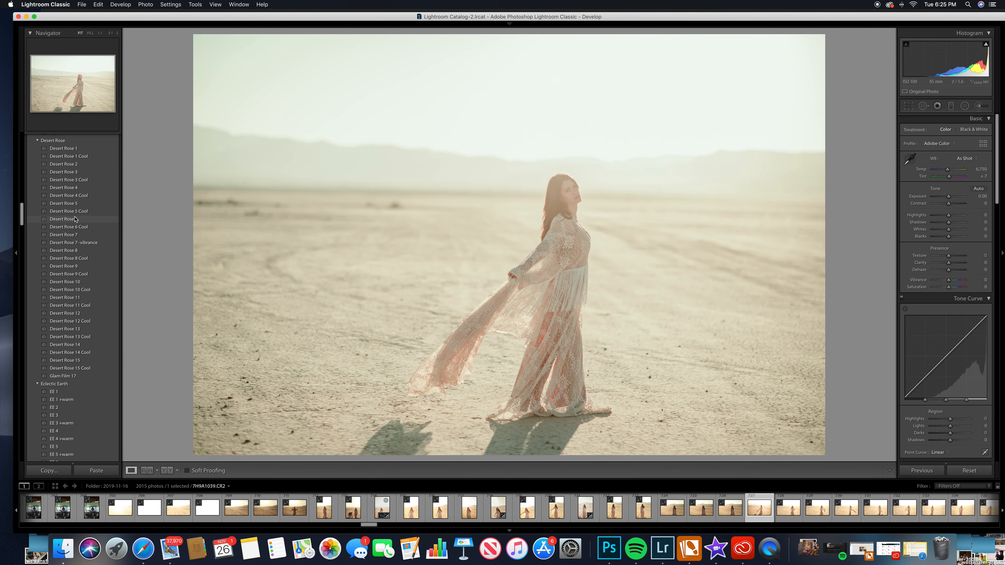
left_click(68, 188)
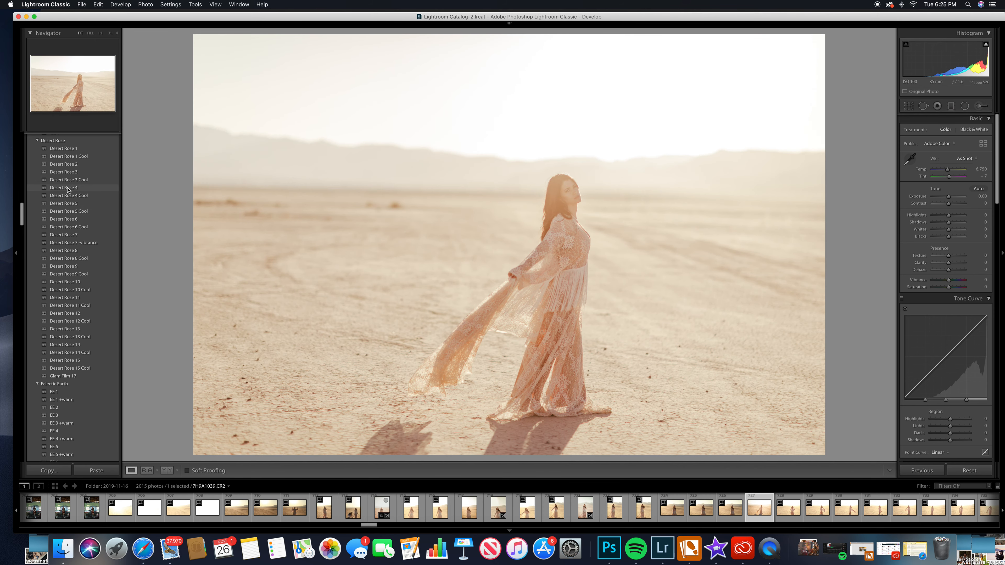
left_click(68, 189)
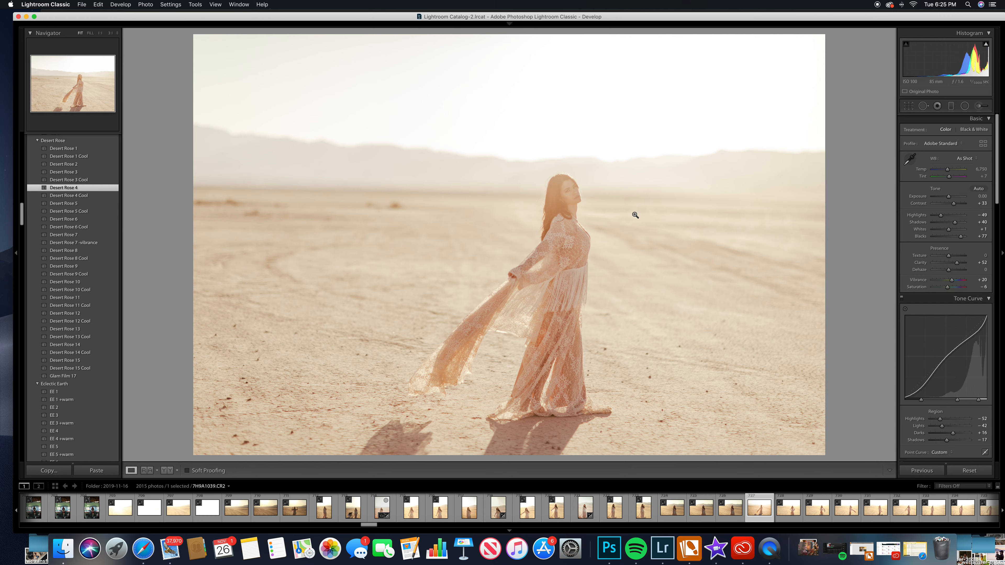
left_click_drag(949, 198, 946, 200)
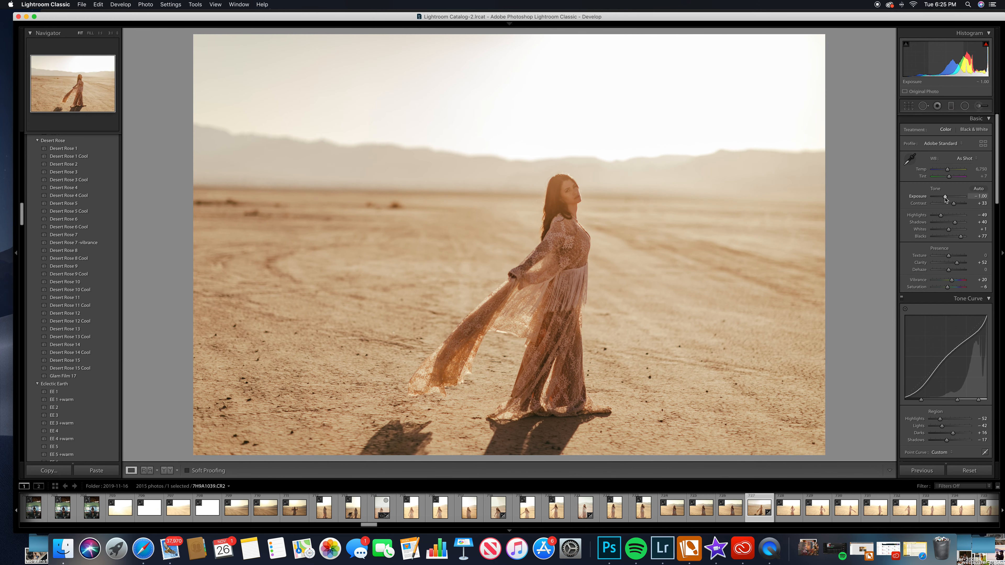
Straighten the desert shot with the flowing dress slightly and shift the photo sideways within its crop.
left_click(909, 106)
left_click_drag(951, 154, 950, 156)
left_click_drag(636, 249, 628, 249)
key("Return")
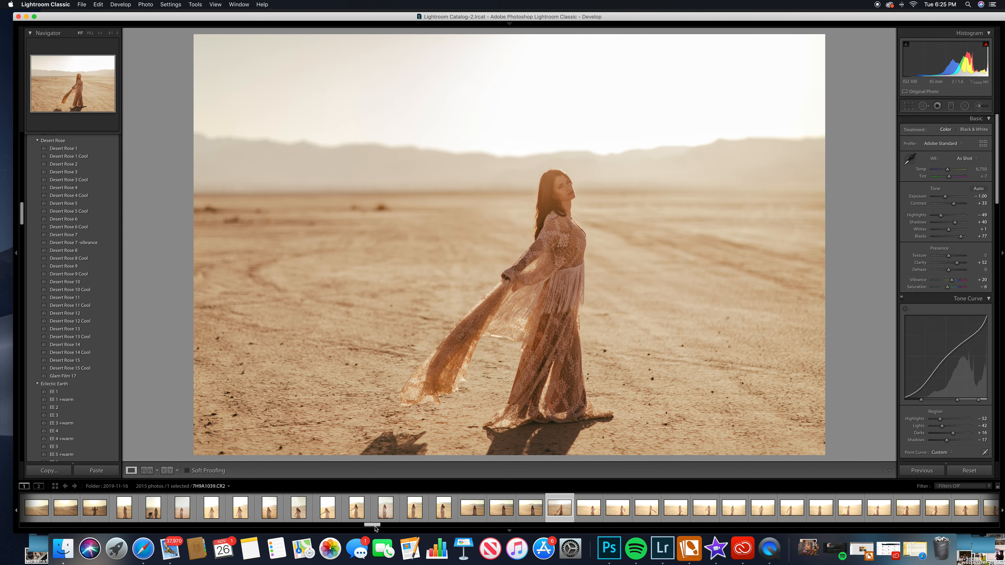
Open 7H9A1262.CR2, the desert portrait of the woman holding the girl with the flower crown.
left_click_drag(372, 527, 486, 528)
left_click(421, 508)
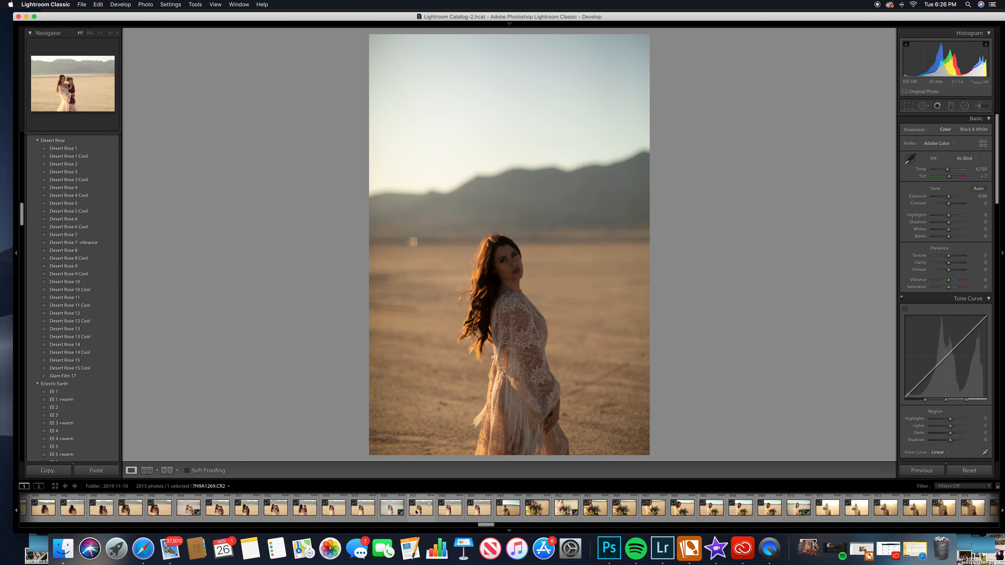
key("Right")
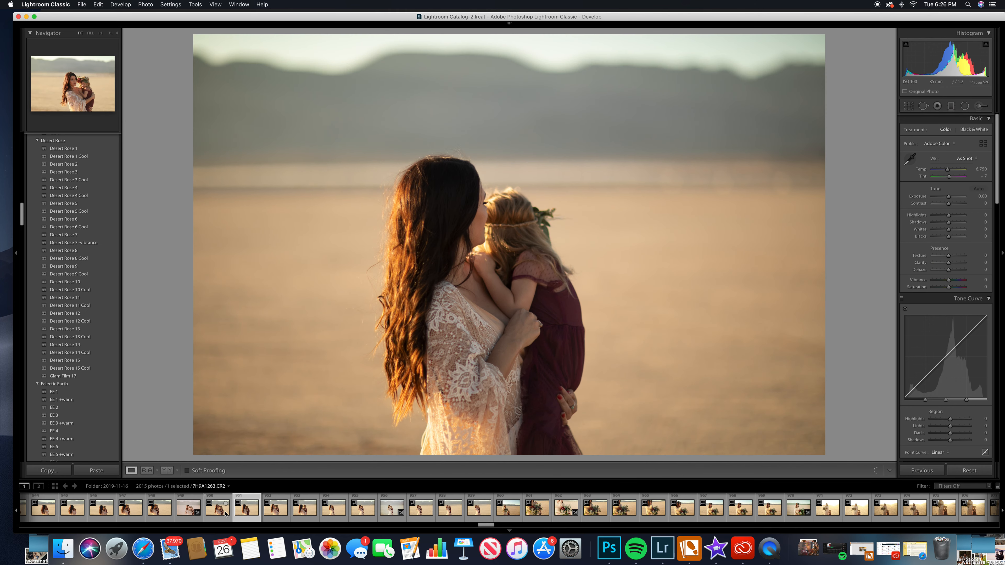
left_click(225, 513)
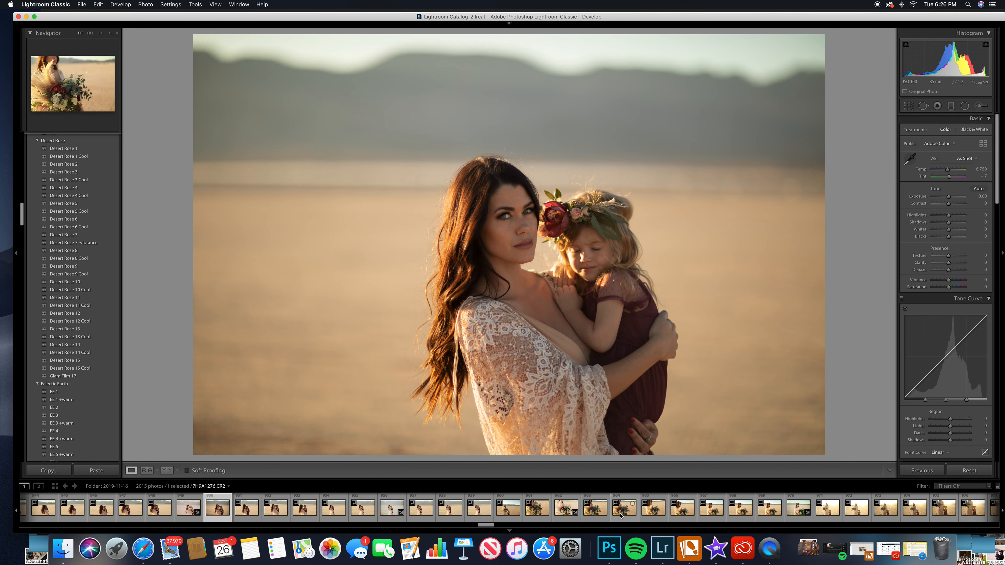
Apply the Desert Rose 9 preset to the mother-and-daughter portrait, with Exposure +1.00 and Temp 4,478.
left_click(81, 282)
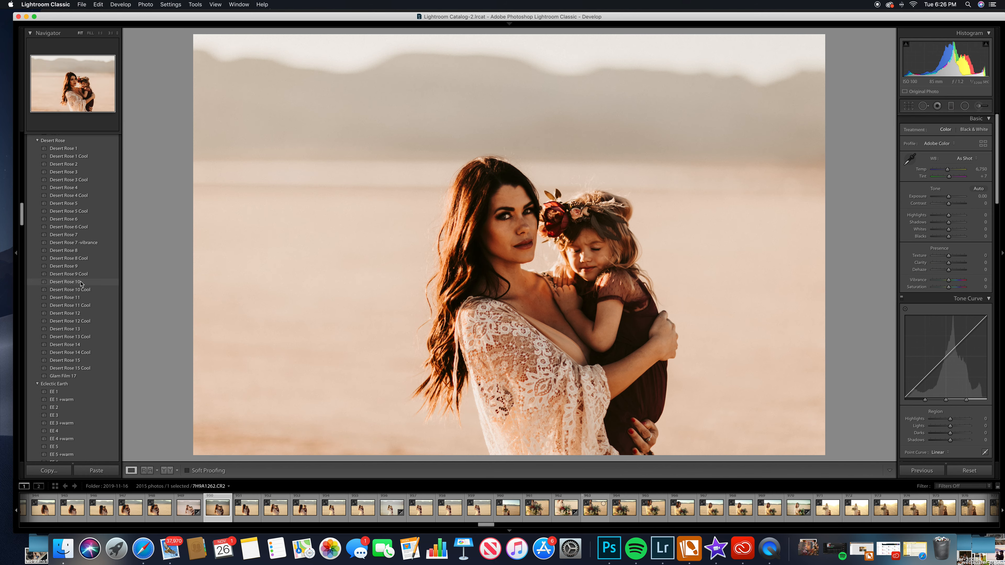
left_click(76, 266)
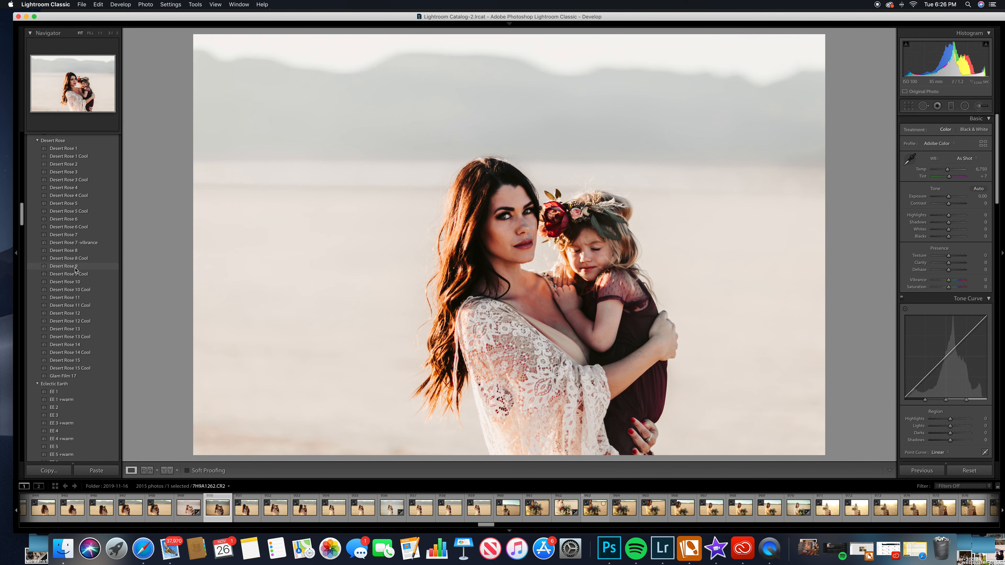
left_click(76, 267)
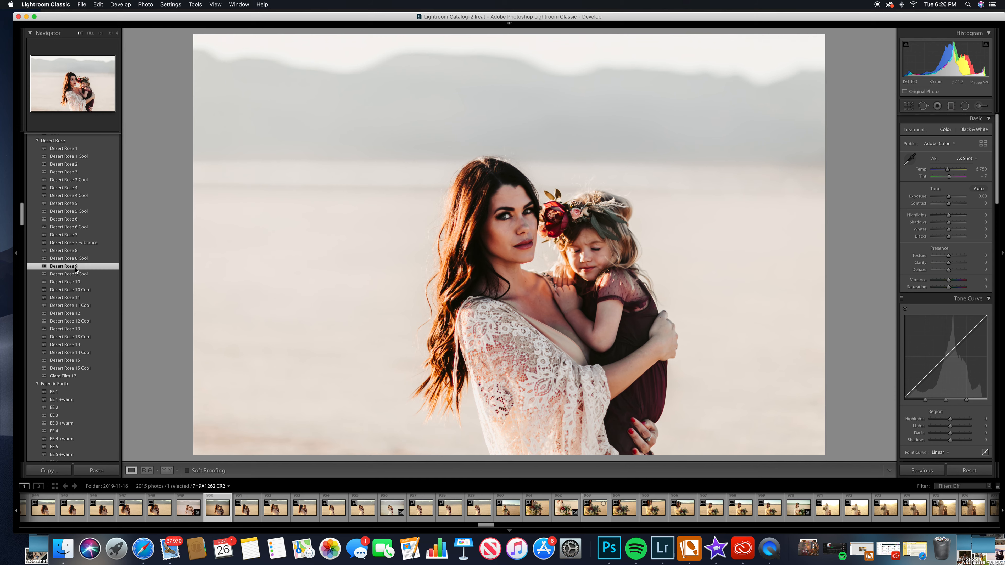
left_click_drag(949, 197, 952, 199)
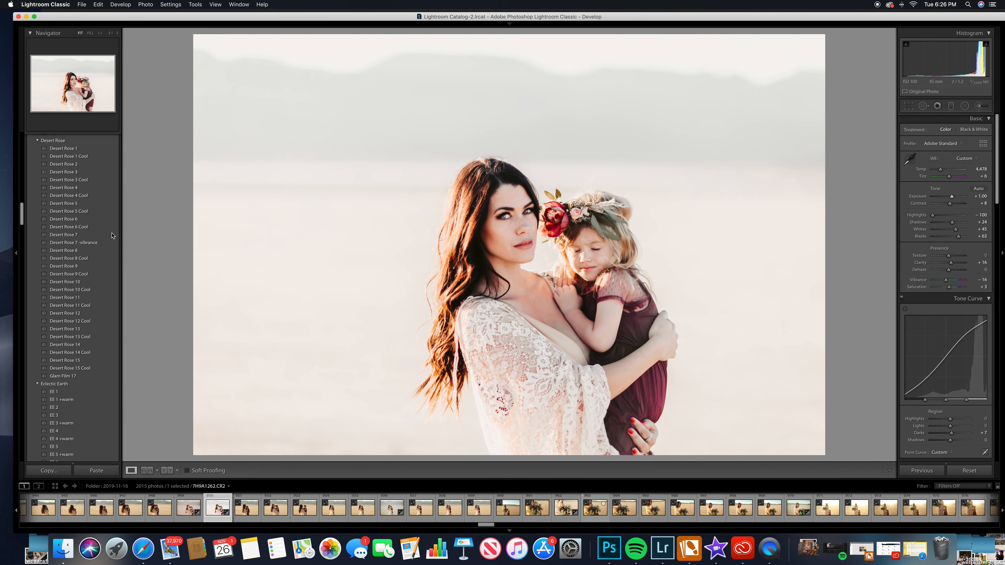
Compare the neighbouring Desert Rose presets on the mother-and-daughter portrait and apply Desert Rose 5 instead.
left_click(64, 220)
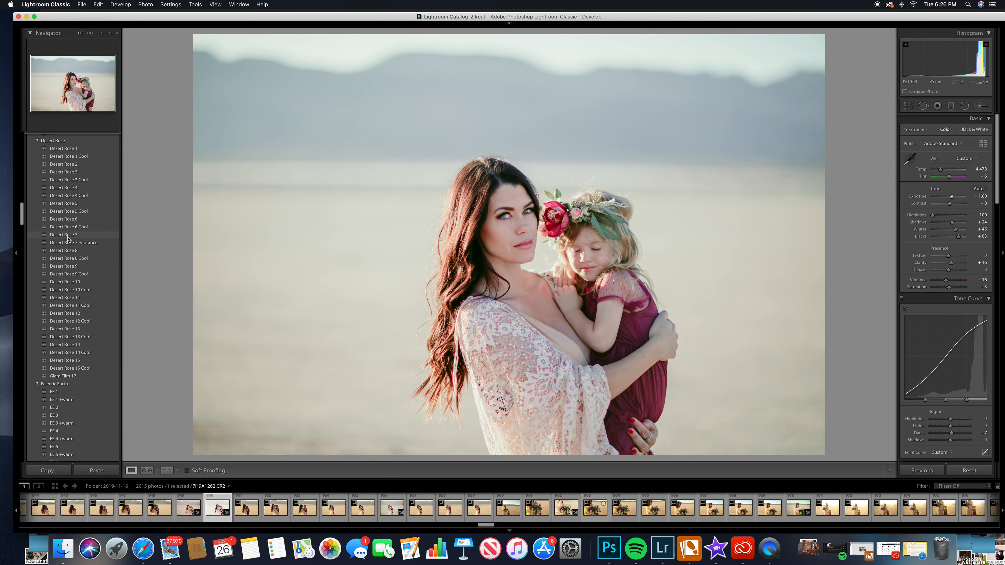
left_click(63, 204)
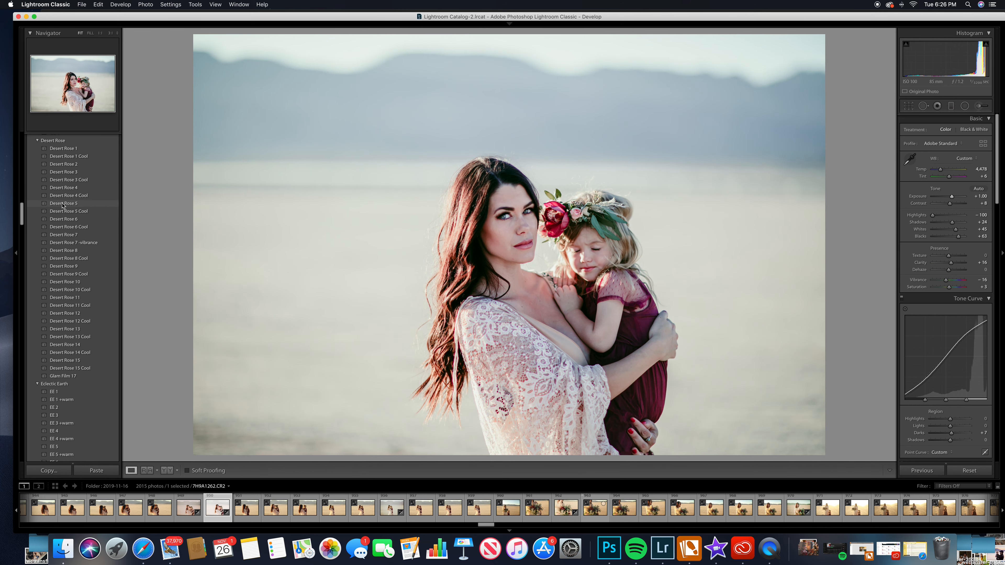
left_click(63, 204)
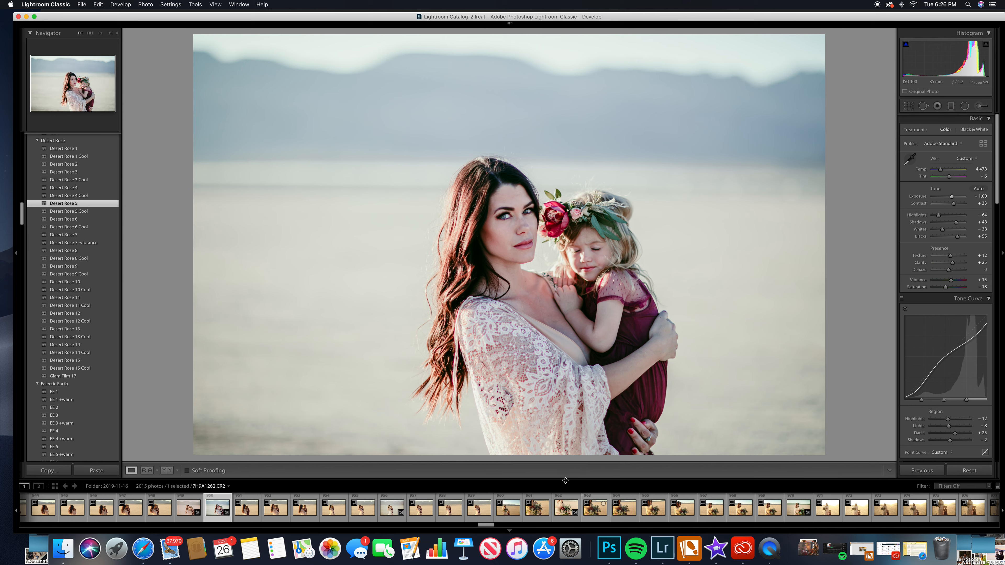
Open the bouquet close-up 7H9A1276.CR2, apply the Desert Rose 8 preset and set Exposure to +0.75.
left_click(630, 513)
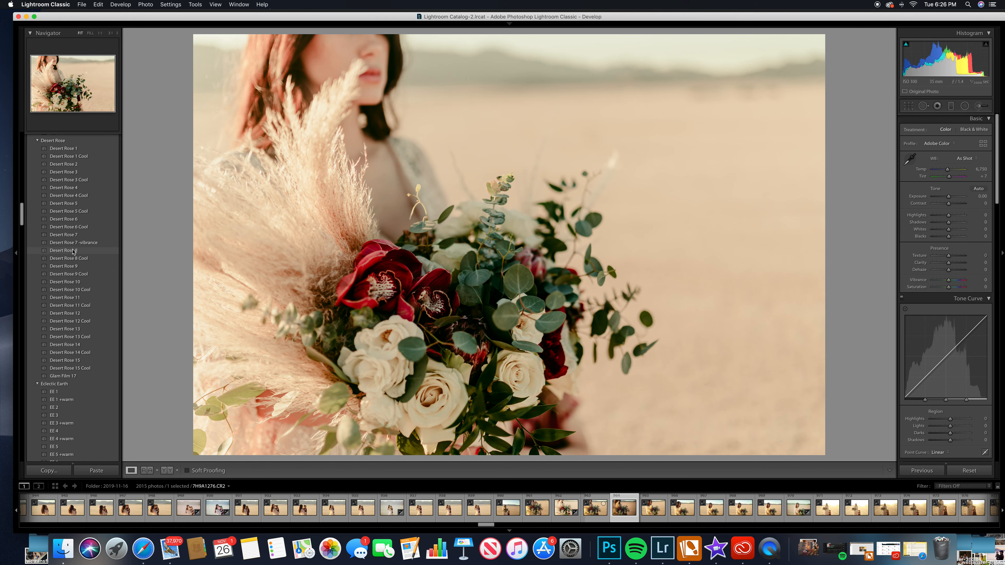
left_click(73, 251)
left_click_drag(949, 197, 952, 199)
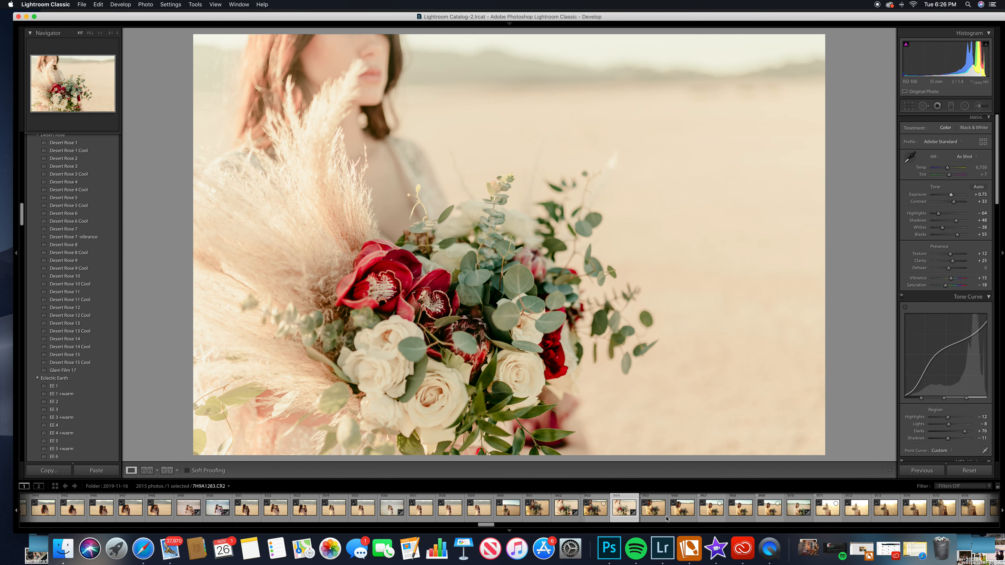
Look through the backlit shots of the woman and girl holding hands with the bouquet, up to 7H9A1293.CR2.
left_click_drag(486, 526, 494, 526)
left_click(515, 515)
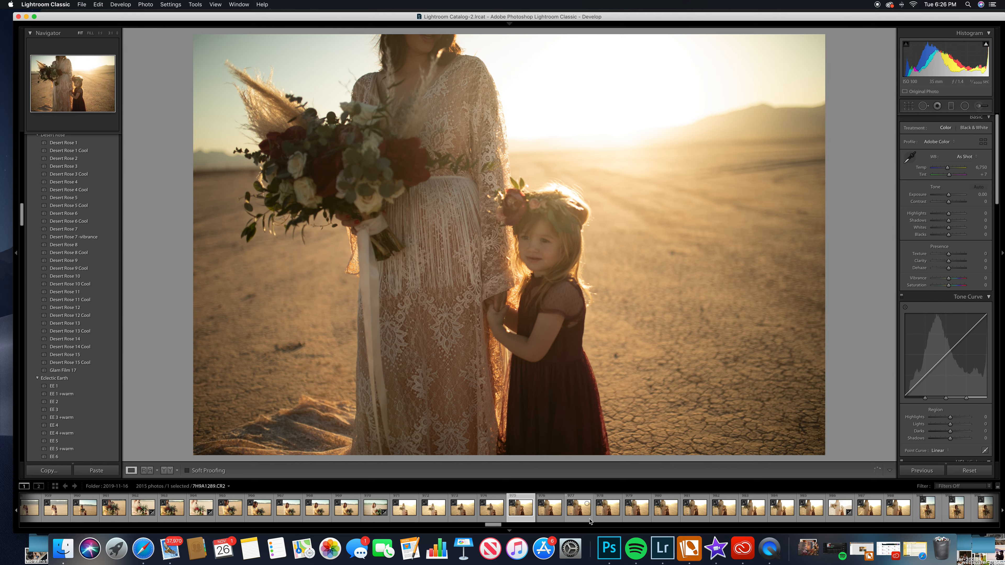
left_click(582, 523)
left_click(696, 519)
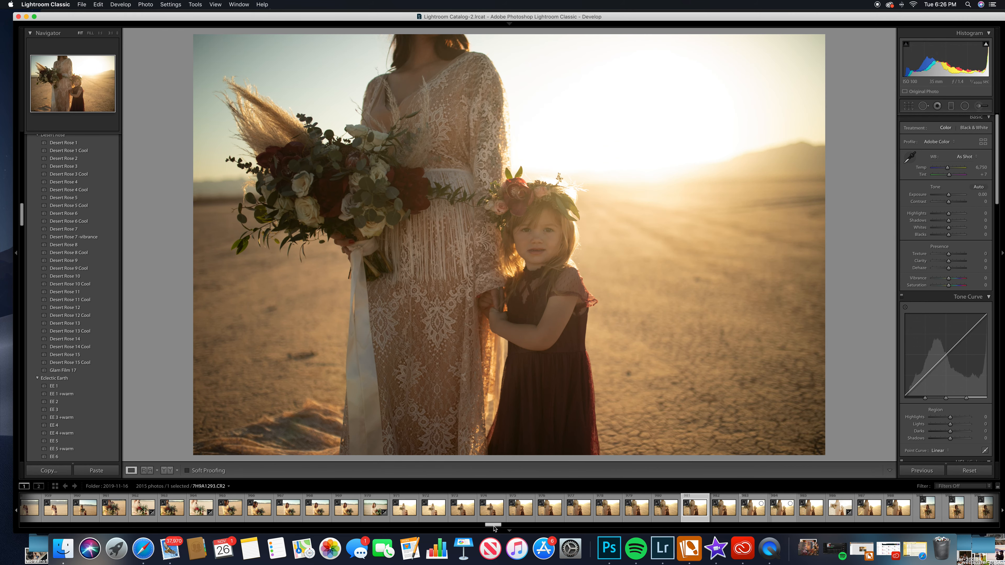
Open 7H9A1330.CR2, the backlit portrait behind the bouquet, and apply the Desert Rose 12 preset.
left_click_drag(492, 526, 517, 529)
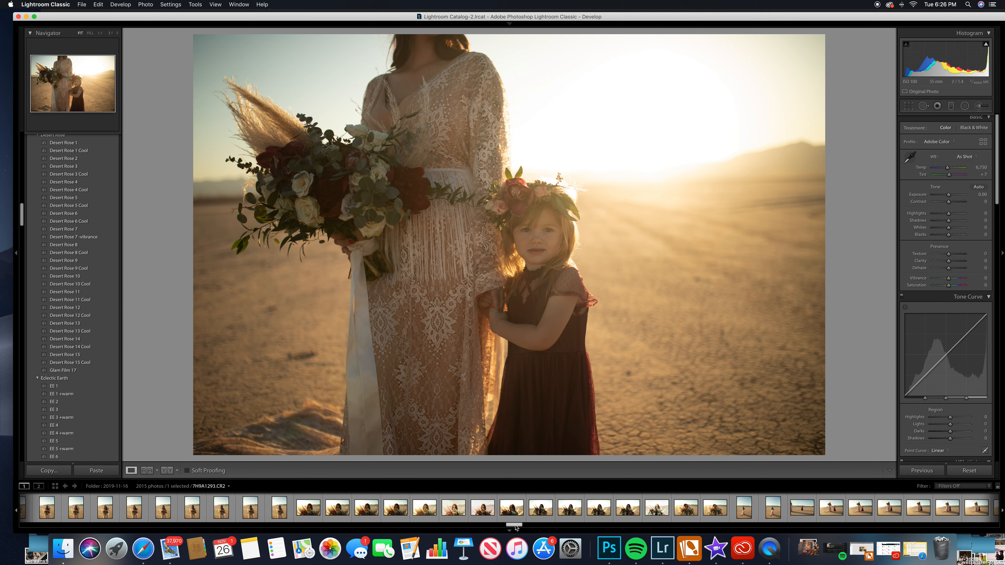
left_click(521, 520)
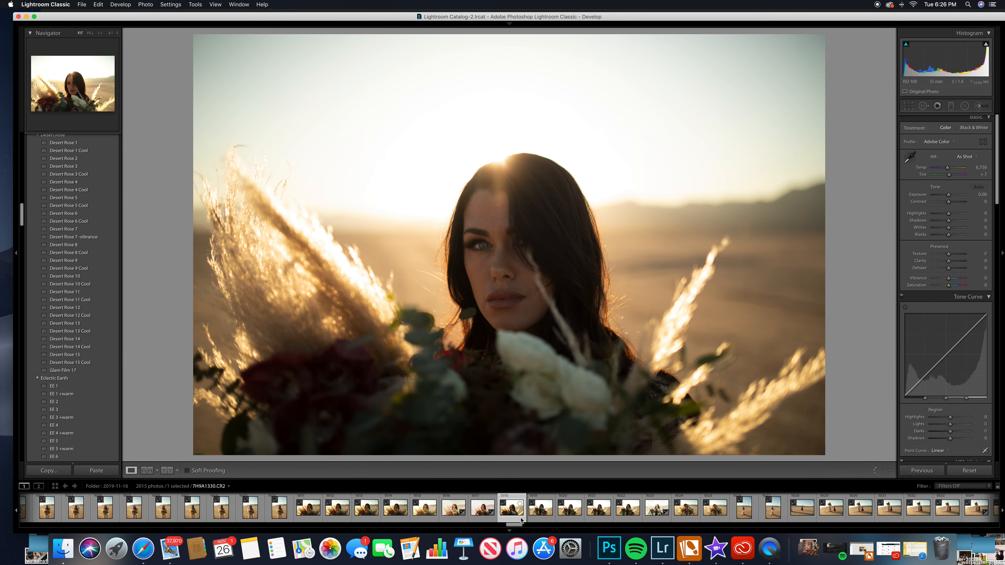
left_click(75, 310)
left_click(76, 310)
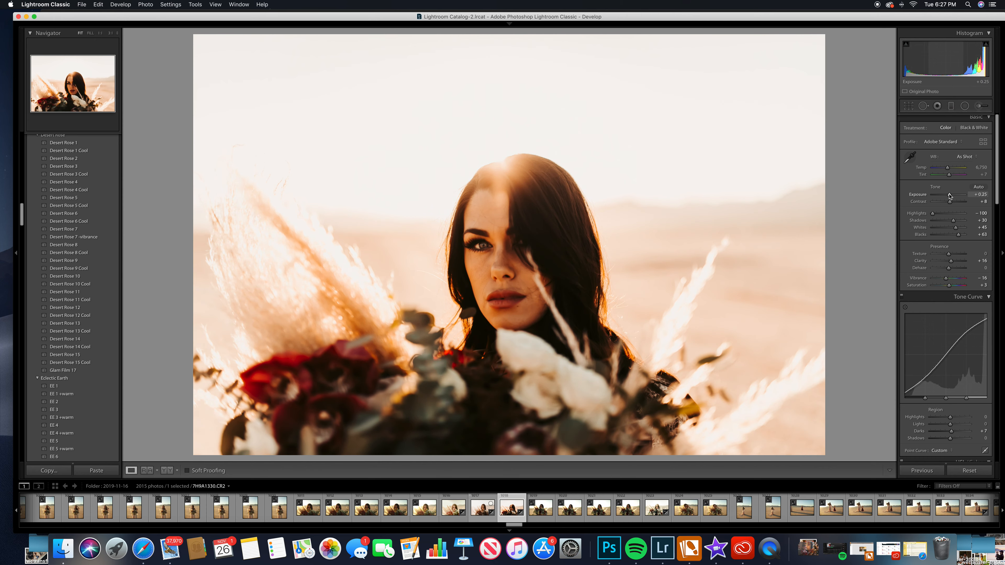
Set the backlit bouquet portrait to Exposure +0.80, Temp 6,561, Whites -13 and Blacks +64.
left_click_drag(949, 194, 951, 195)
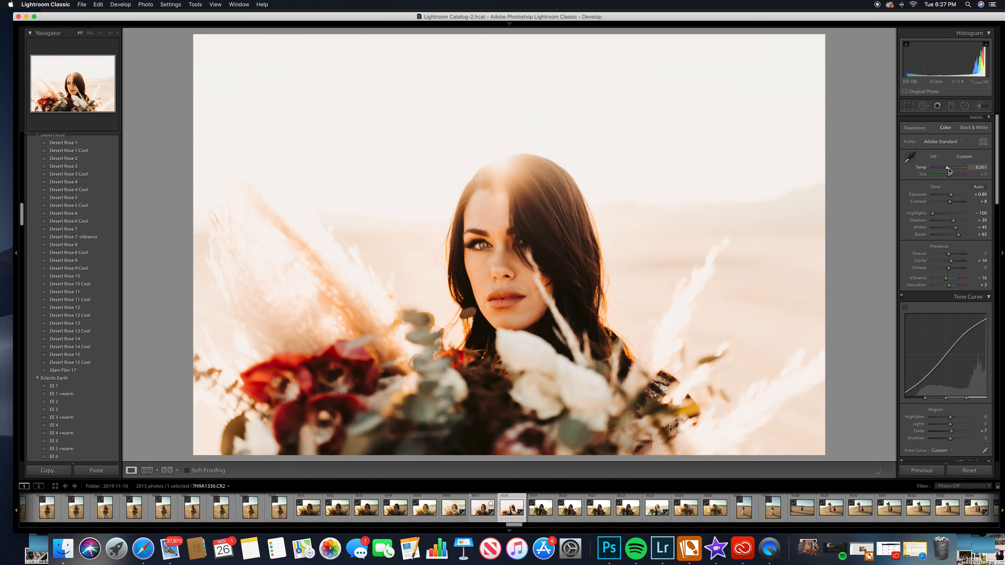
left_click_drag(960, 238, 963, 240)
left_click_drag(957, 228, 946, 232)
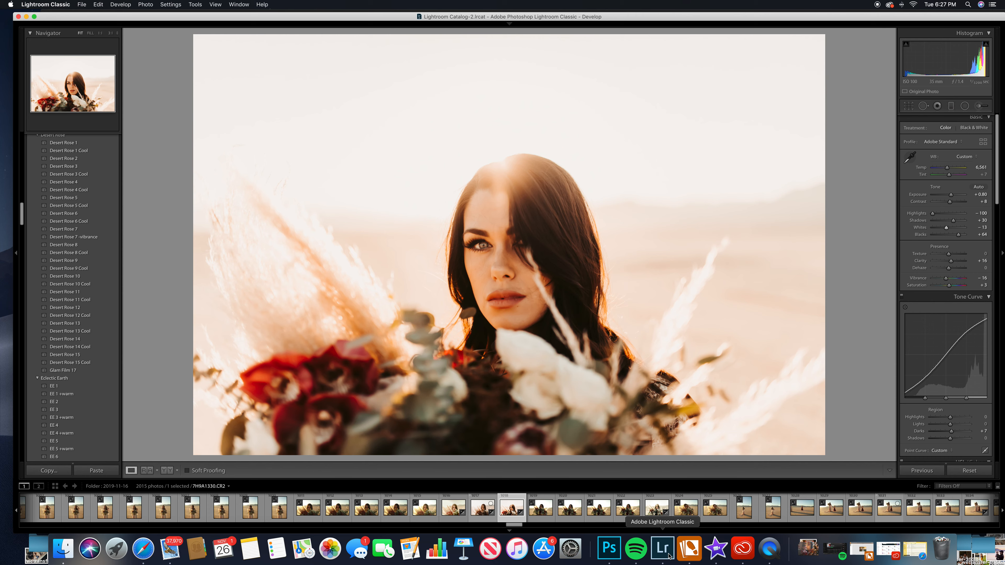
Look through the unedited mother-and-daughter desert shots, including 7H9A1367.CR2, 7H9A1370.CR2 and 7H9A1379.CR2.
left_click_drag(515, 525, 527, 526)
left_click(770, 513)
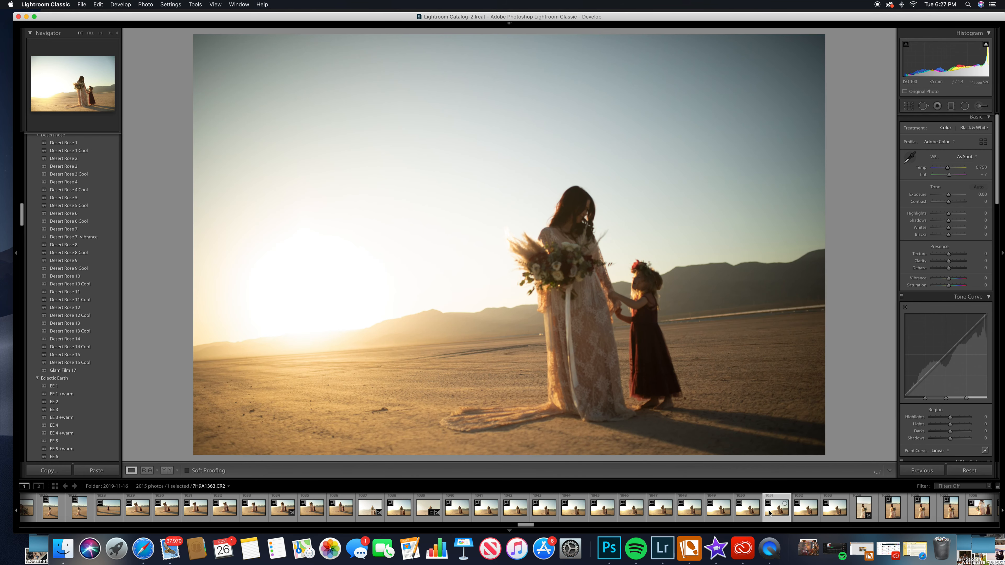
left_click_drag(522, 529, 525, 529)
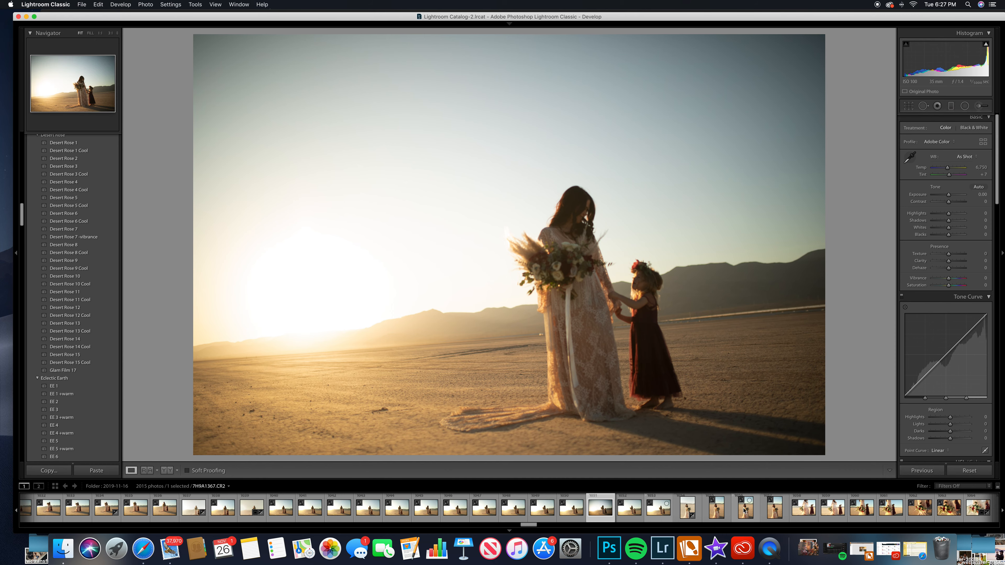
left_click(774, 508)
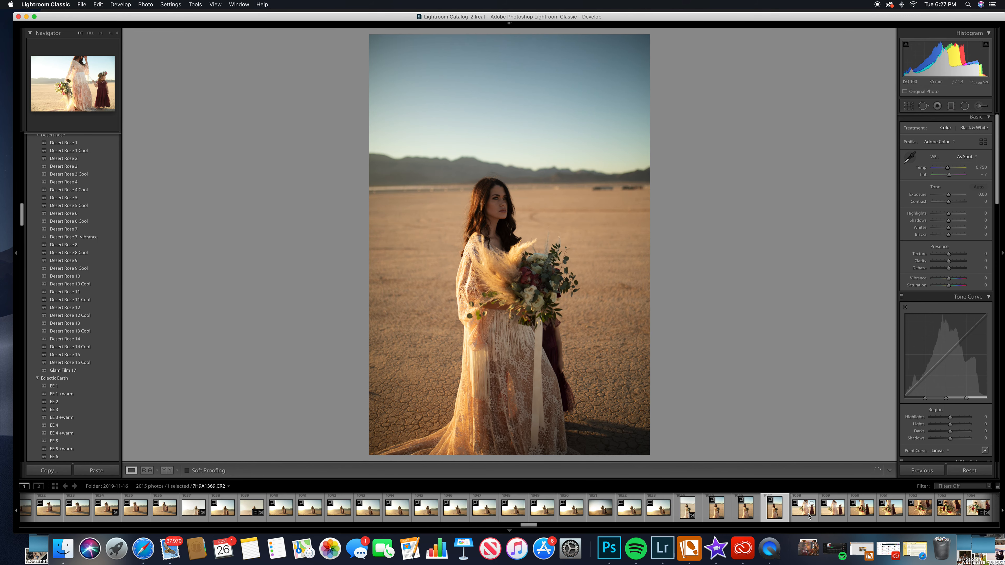
left_click(807, 513)
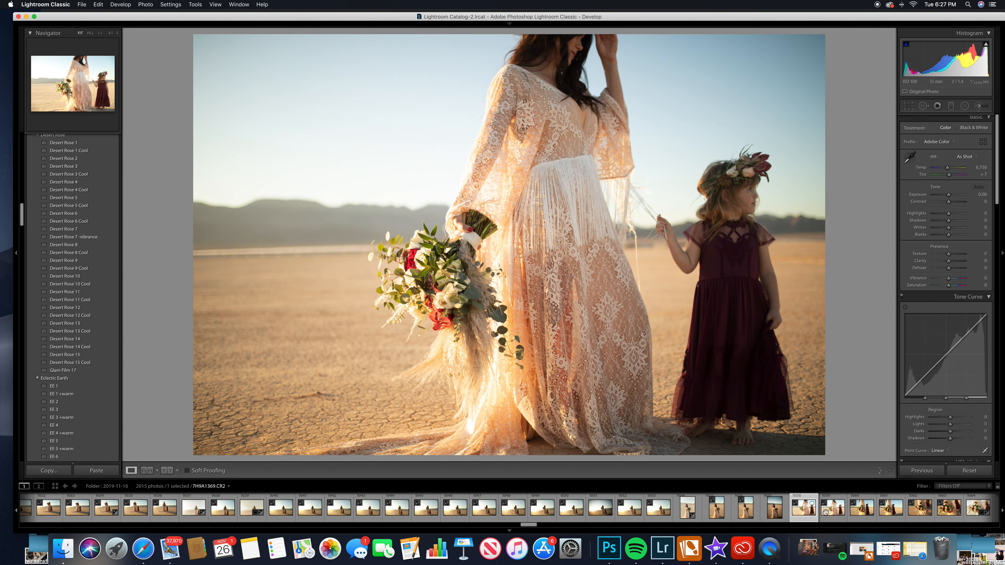
left_click_drag(530, 525, 539, 526)
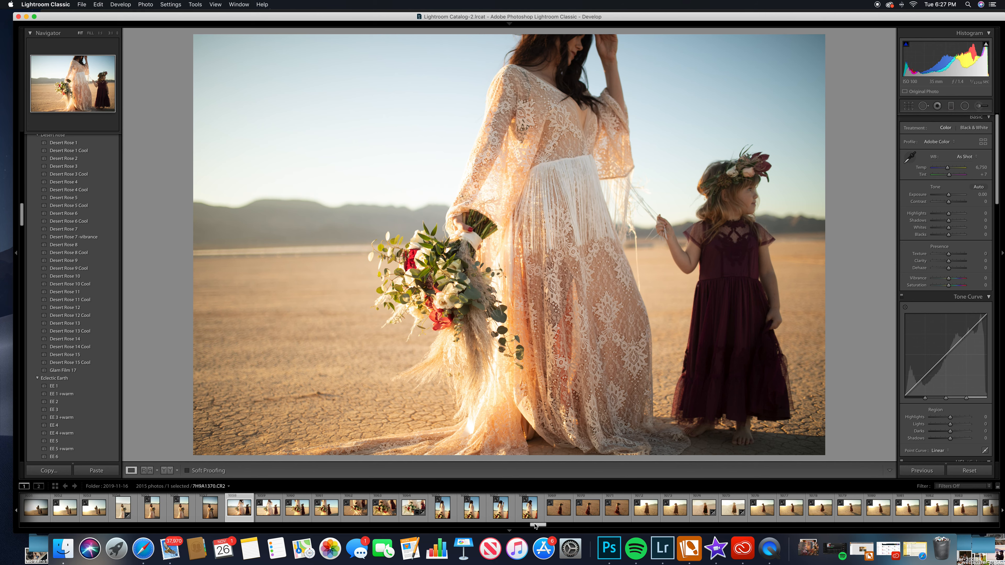
left_click(499, 514)
Open 7H9A1553.CR2, the woman with the white horse, and preview the Desert Rose presets from 11 back to 7.
left_click_drag(545, 526, 622, 525)
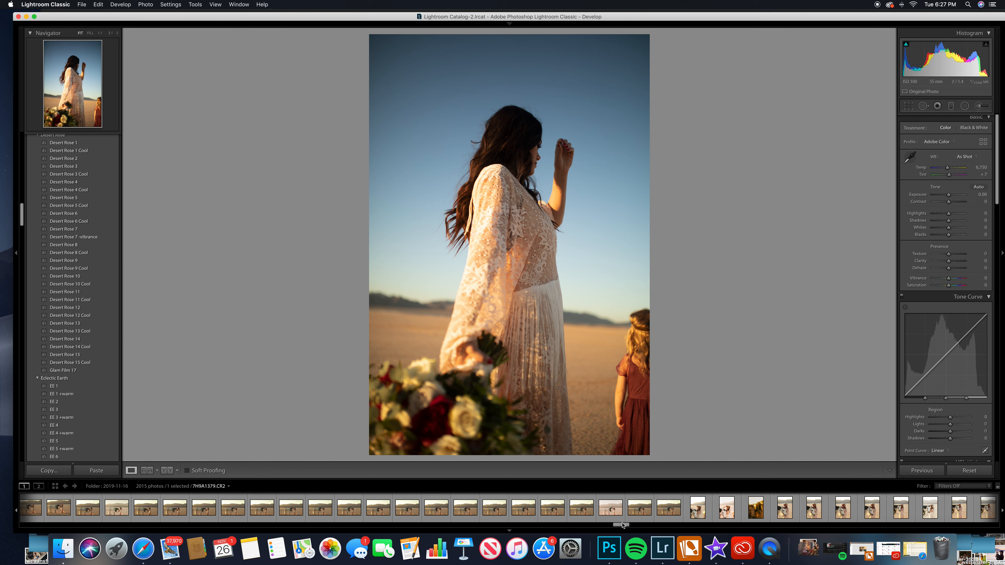
left_click(579, 515)
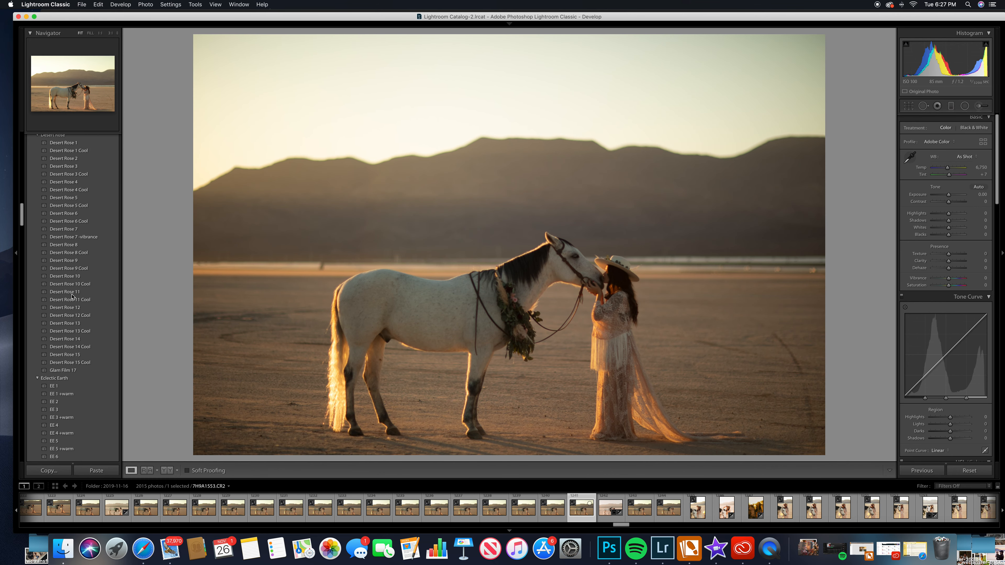
left_click(73, 293)
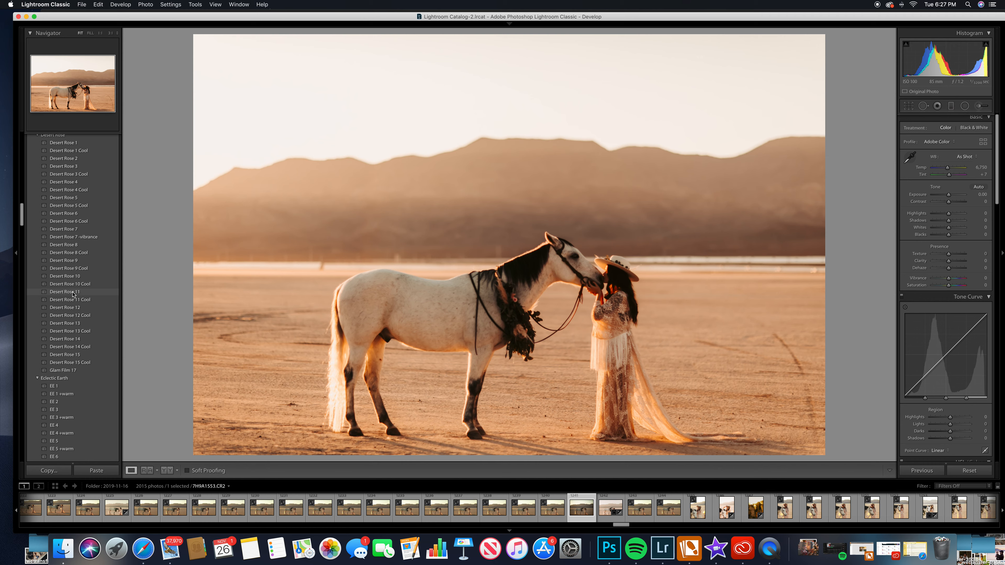
left_click(71, 278)
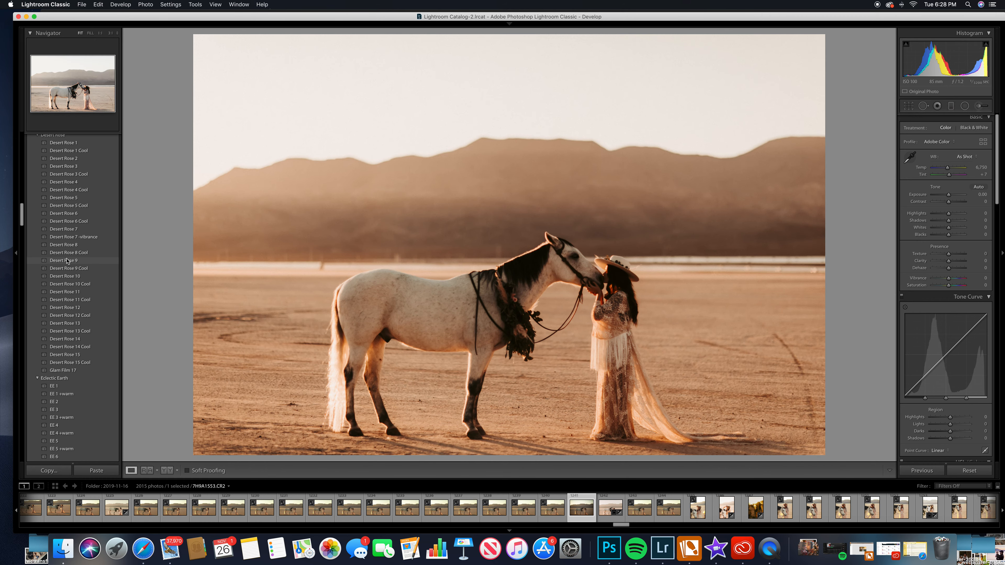
left_click(68, 262)
left_click(68, 246)
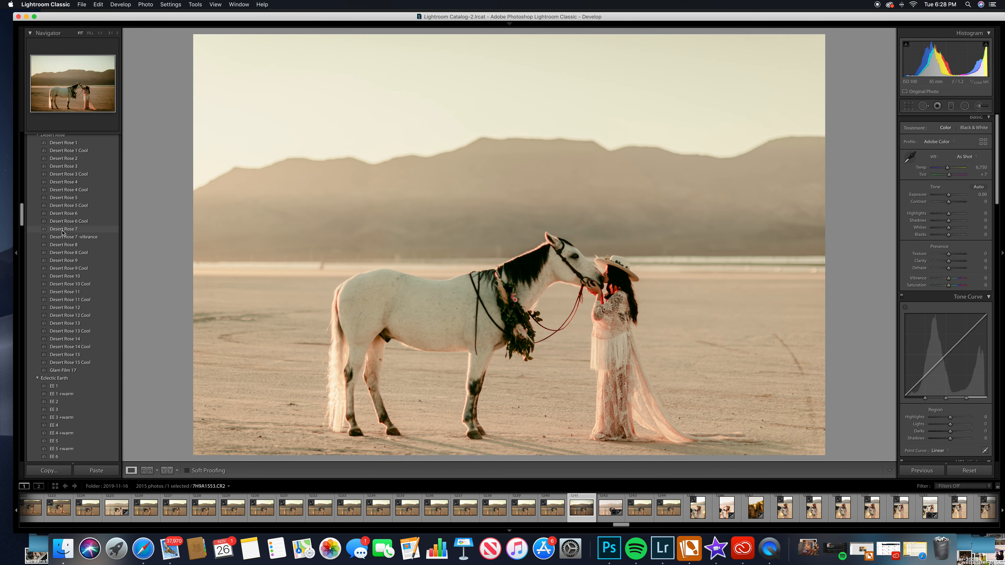
left_click(63, 231)
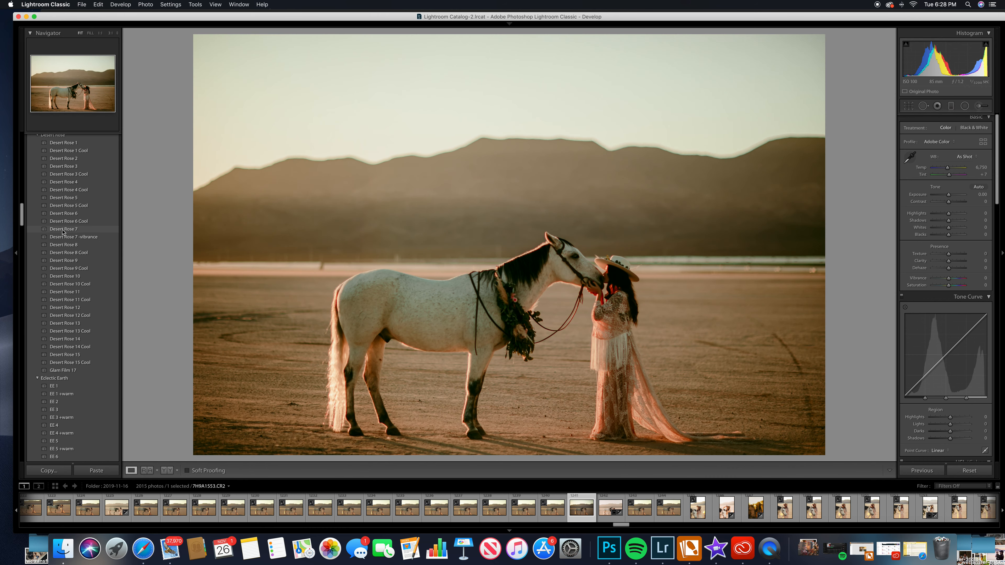
Apply the Desert Rose 8 preset to the horse photo and set Exposure to +0.80.
left_click(66, 247)
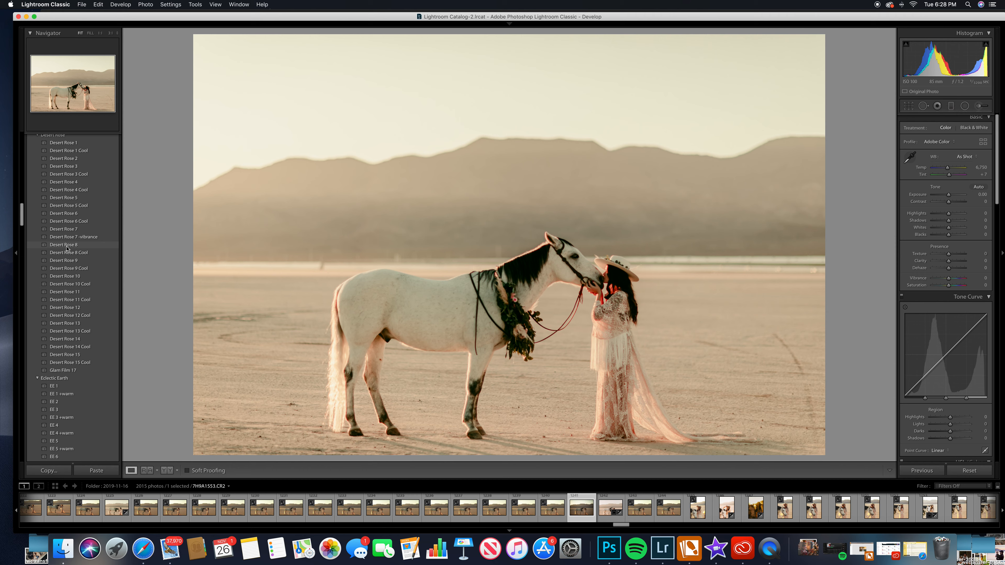
left_click(66, 245)
left_click_drag(949, 196, 952, 197)
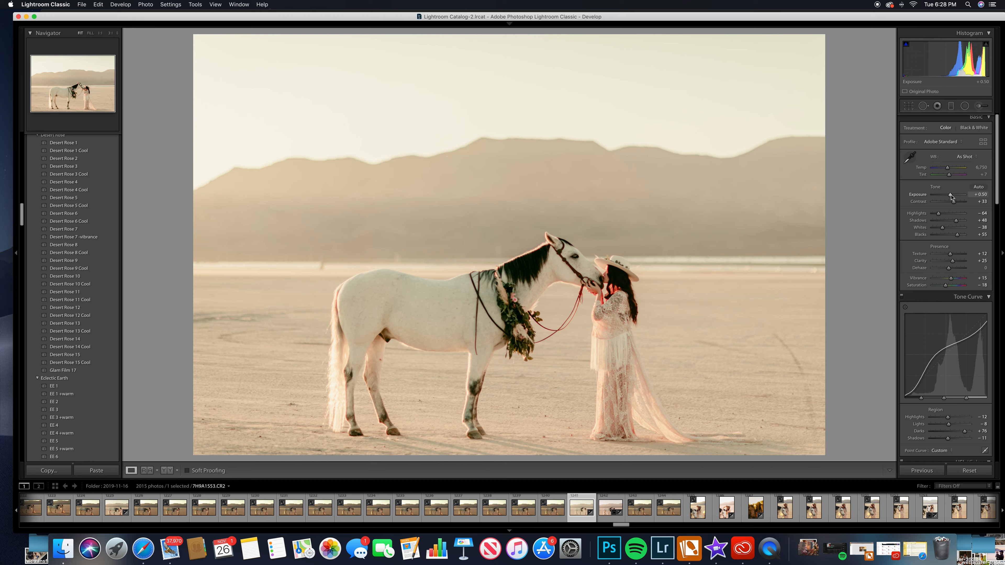
left_click_drag(951, 197, 952, 197)
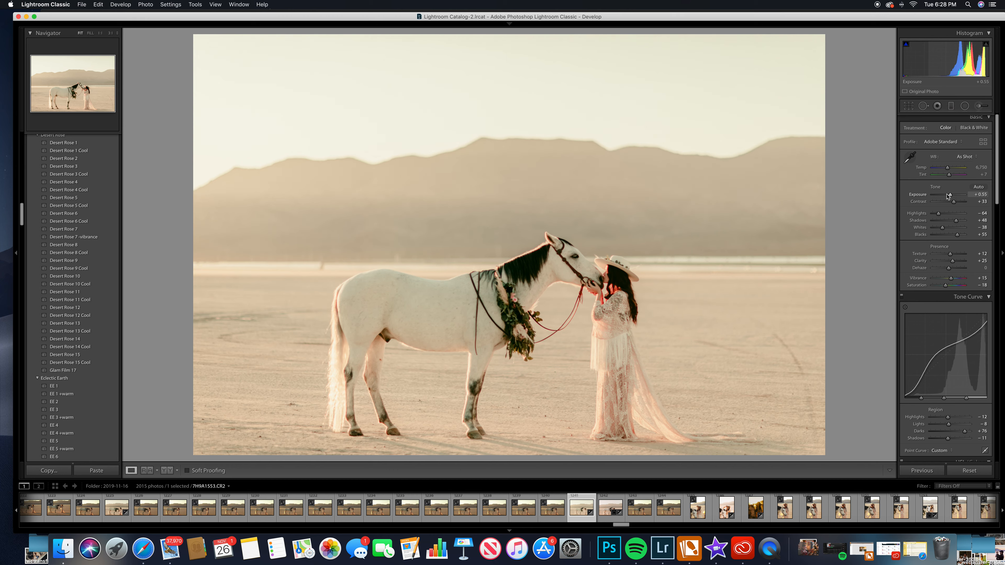
left_click_drag(951, 196, 952, 197)
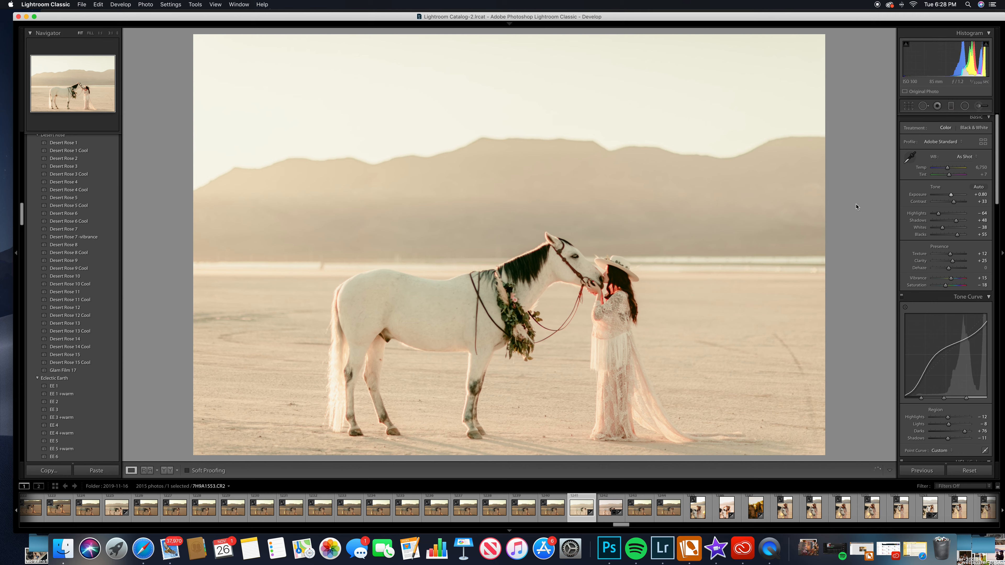